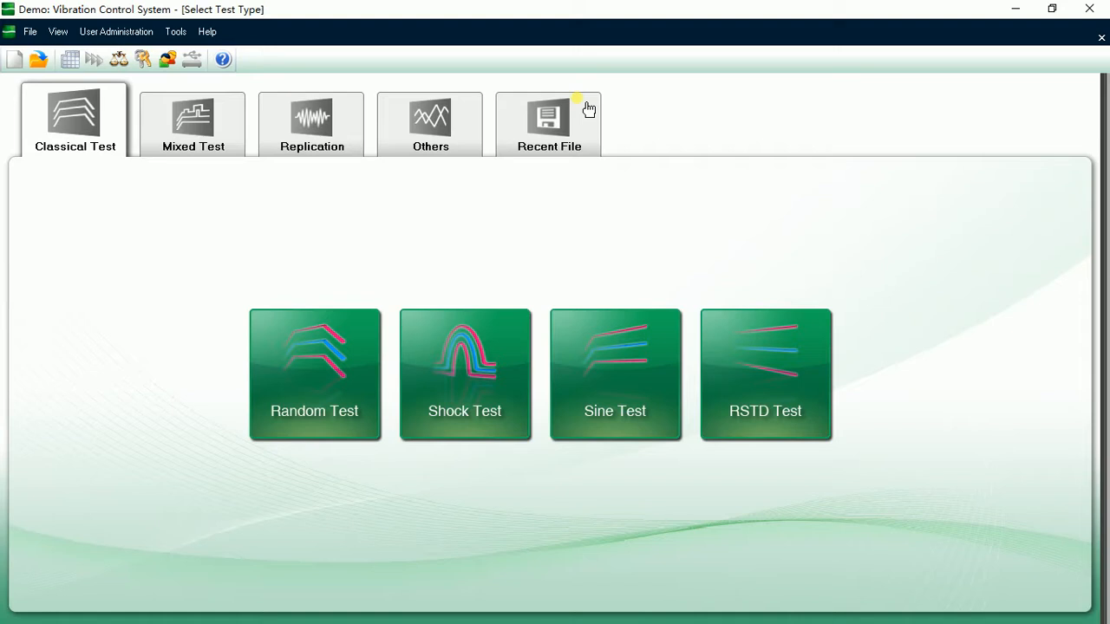
# Restart the Vibration Control demo and review its hardware serial number, channel count and software code settings.
pyautogui.click(1090, 8)
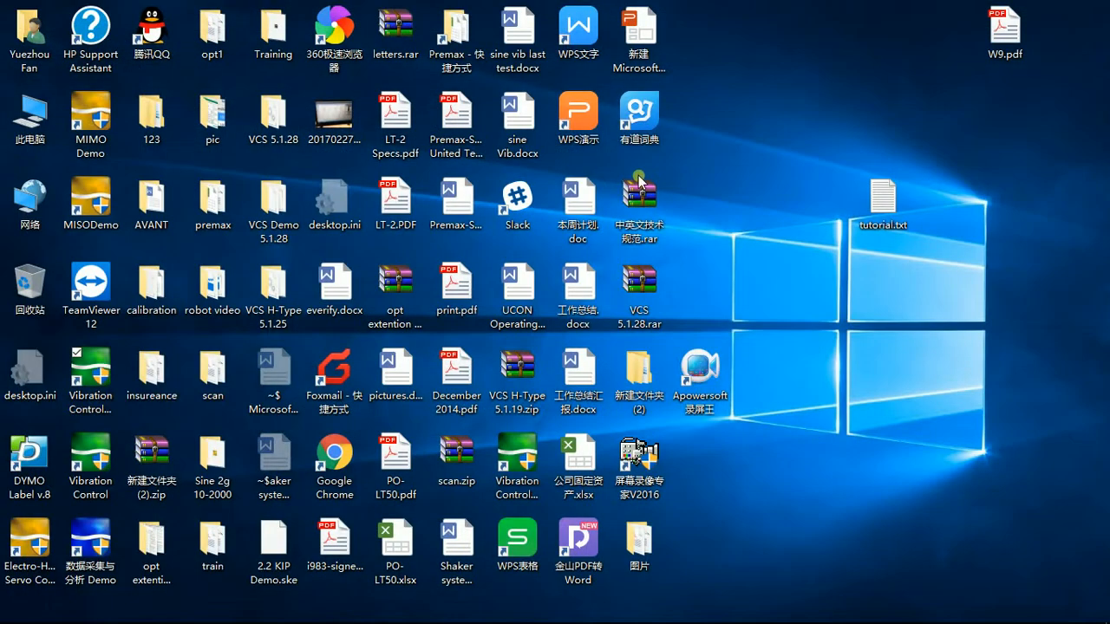
pyautogui.doubleClick(91, 371)
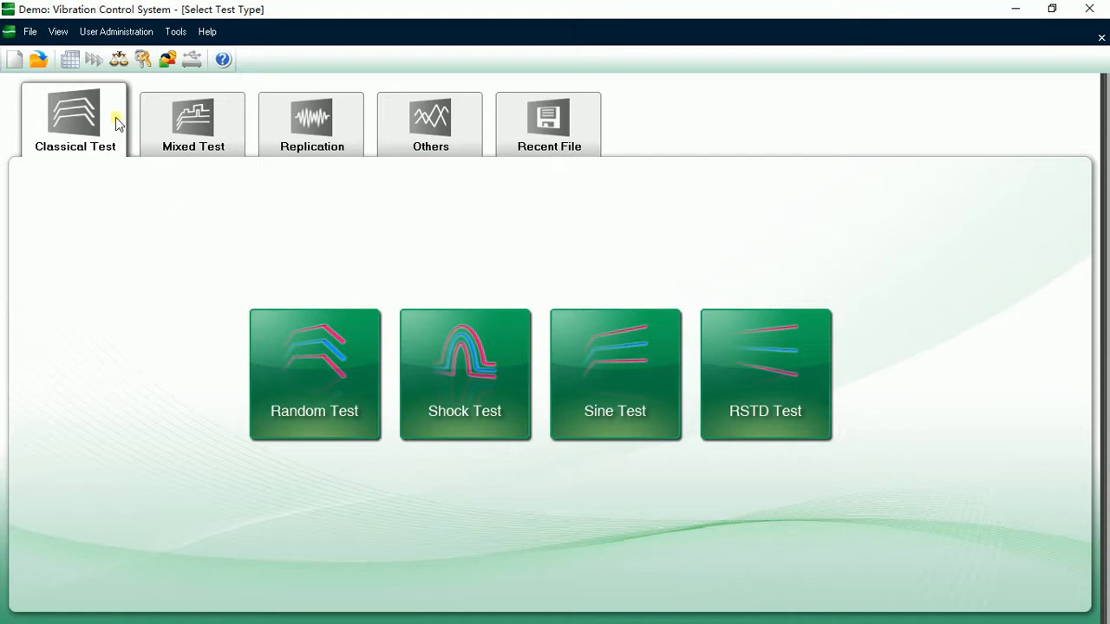
pyautogui.click(140, 62)
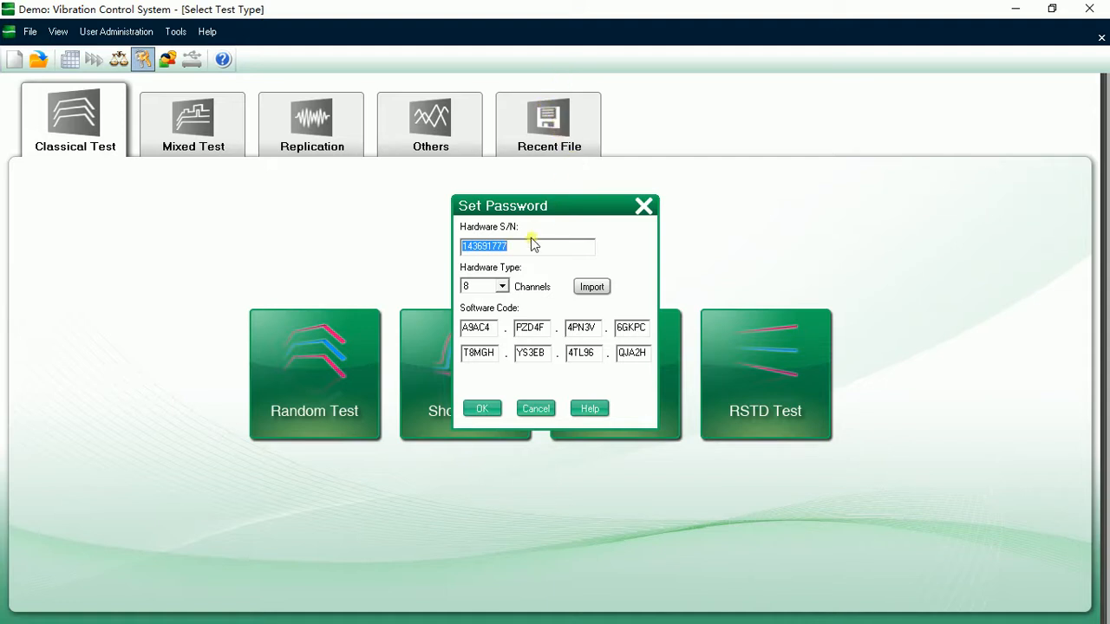
pyautogui.click(482, 414)
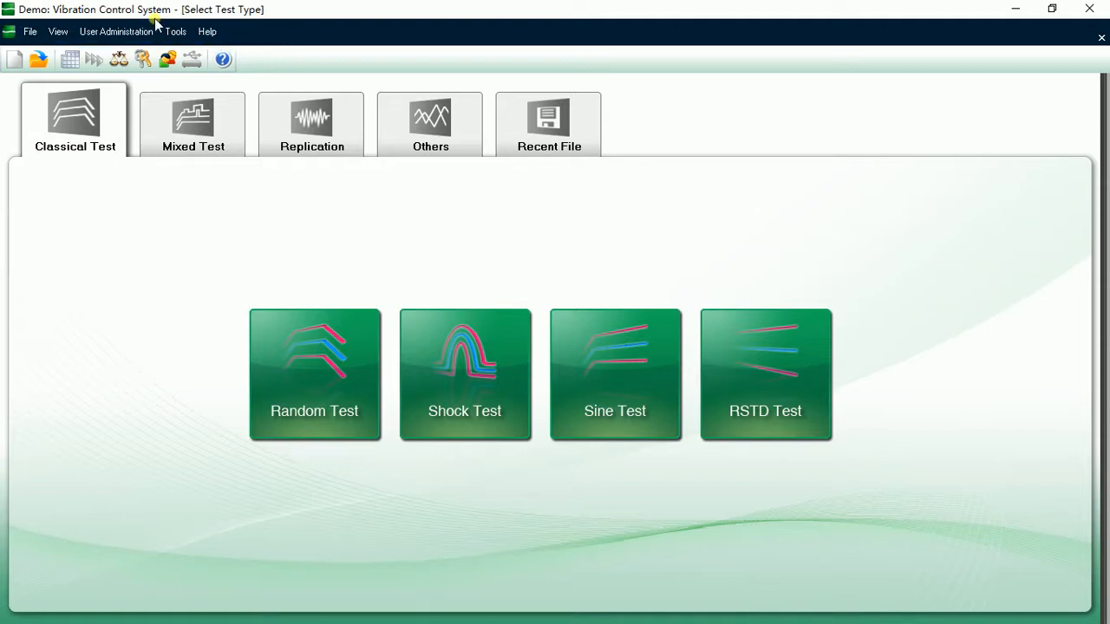
# Look over the available file, user administration and tool commands, and open the WaveEditor to view its acceleration signal before closing it.
pyautogui.click(30, 33)
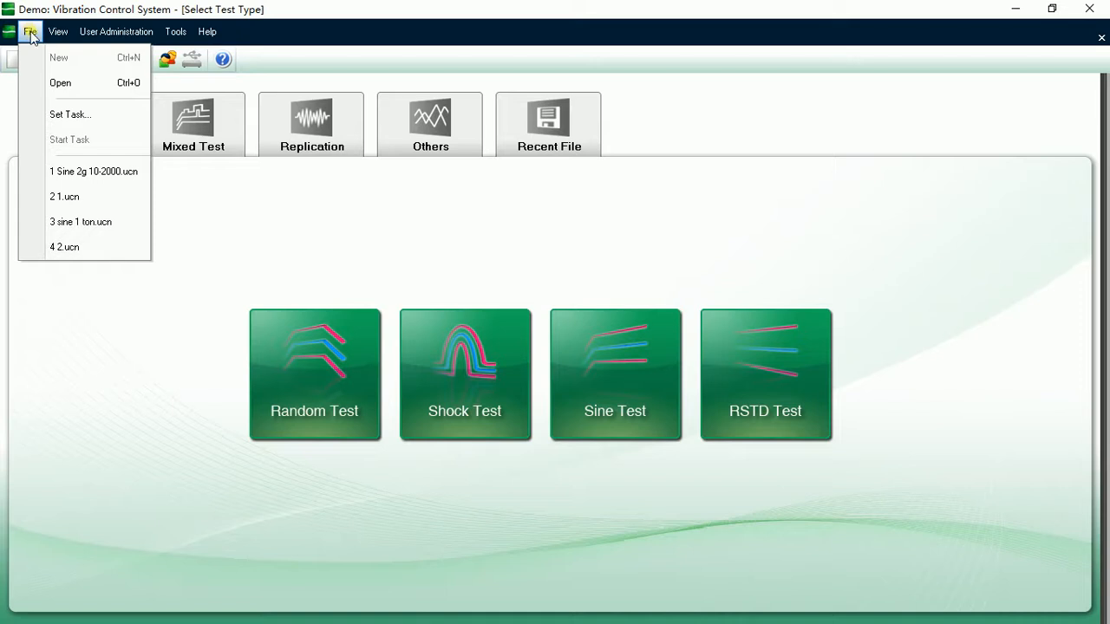
pyautogui.click(32, 35)
pyautogui.click(32, 35)
pyautogui.moveTo(59, 37)
pyautogui.moveTo(117, 36)
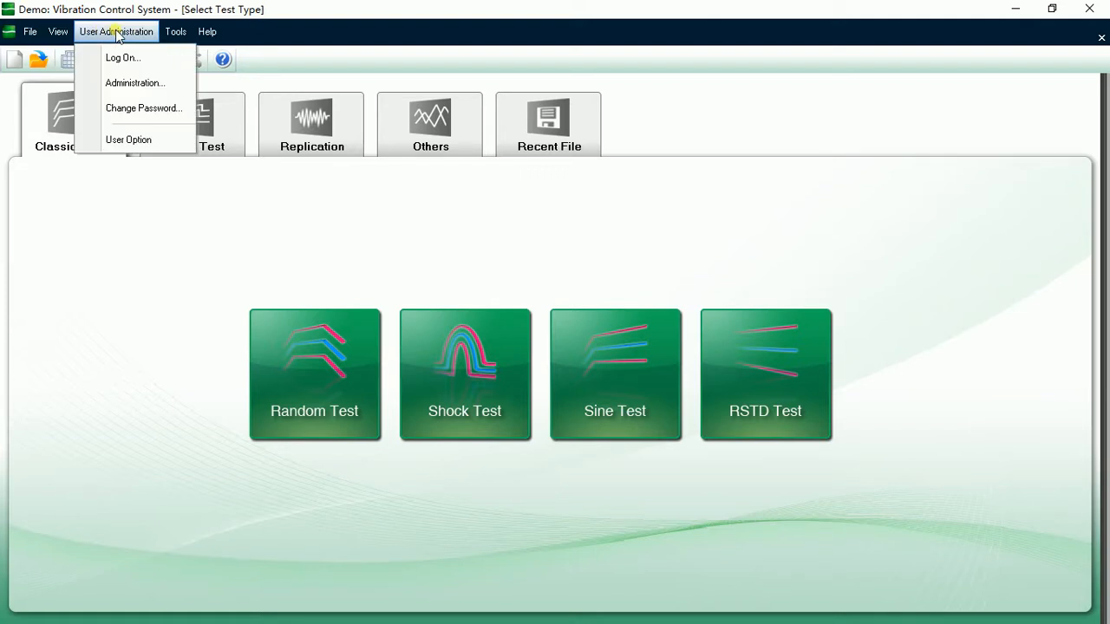
pyautogui.moveTo(174, 35)
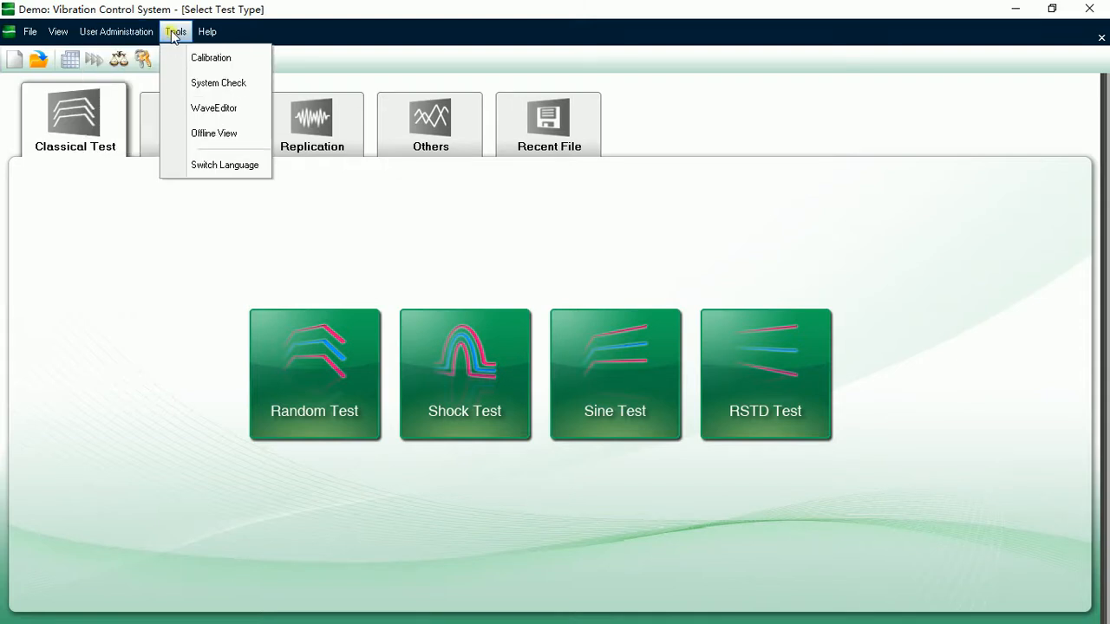
pyautogui.click(199, 111)
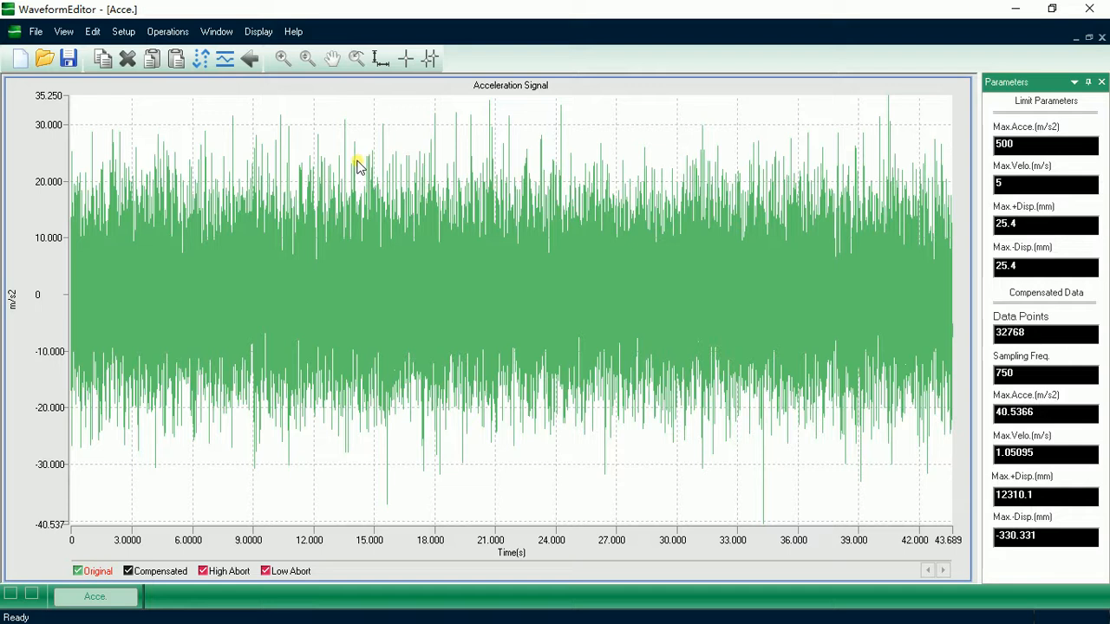
pyautogui.click(1103, 8)
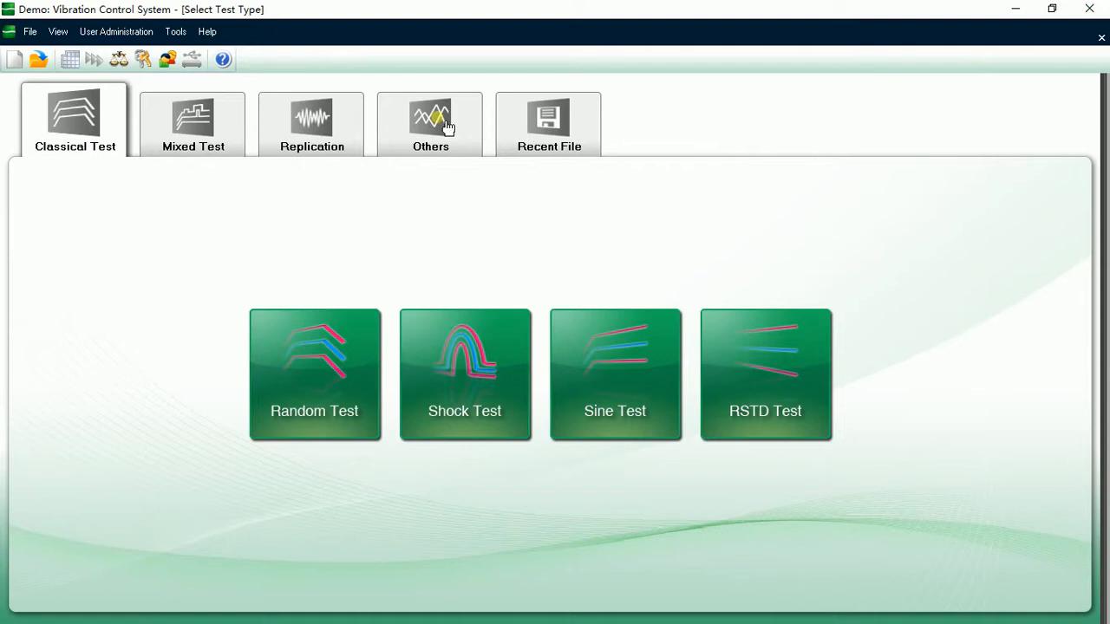
# Browse the Mixed Test, Replication and Others test categories and the list of recent test files.
pyautogui.click(202, 37)
pyautogui.click(300, 32)
pyautogui.click(186, 143)
pyautogui.click(321, 132)
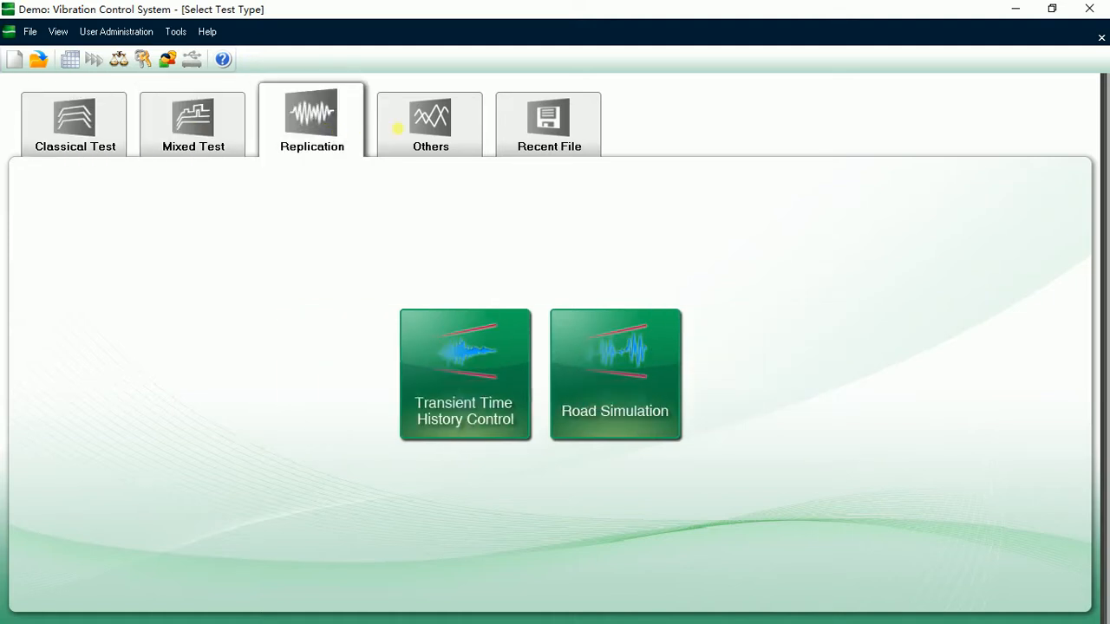
pyautogui.click(438, 132)
pyautogui.click(533, 144)
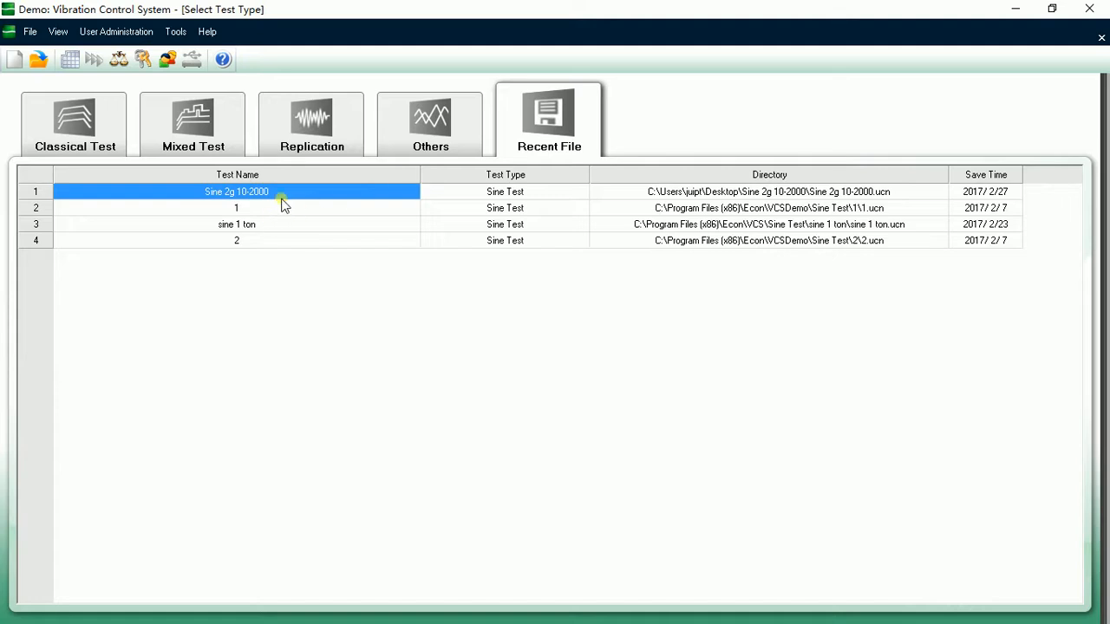
pyautogui.click(80, 139)
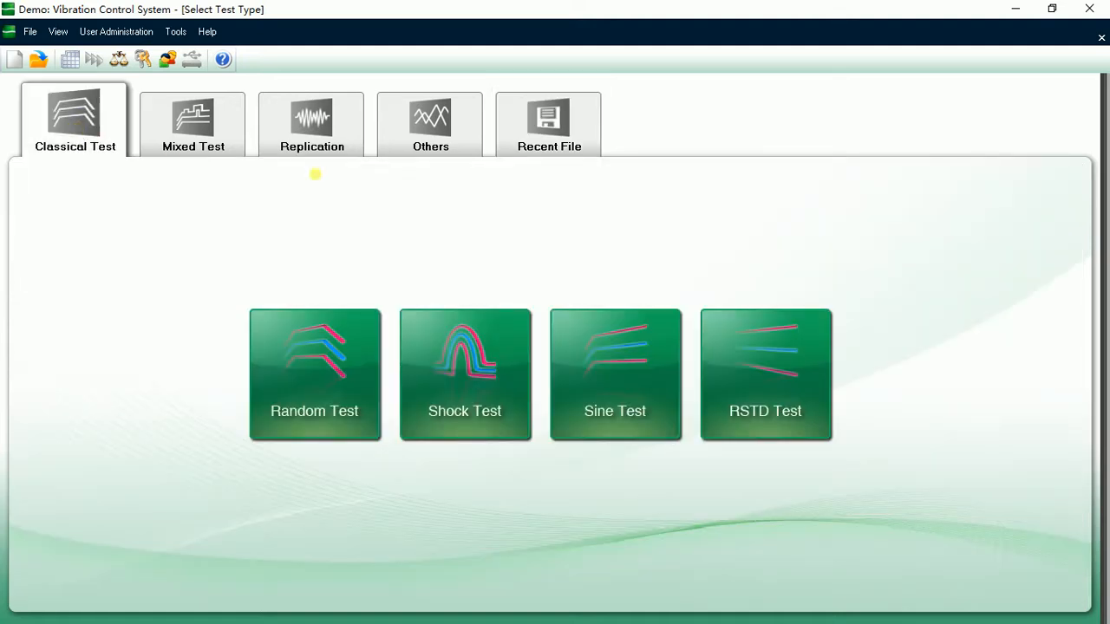
pyautogui.click(512, 142)
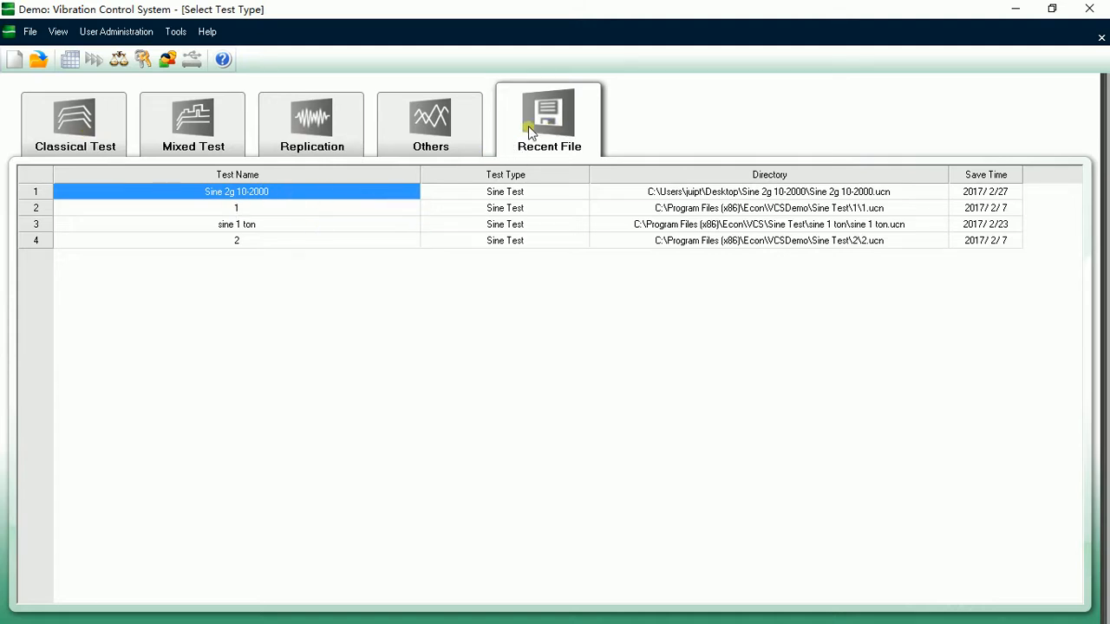
# Return to the classical tests and create a new Sine Test.
pyautogui.click(90, 131)
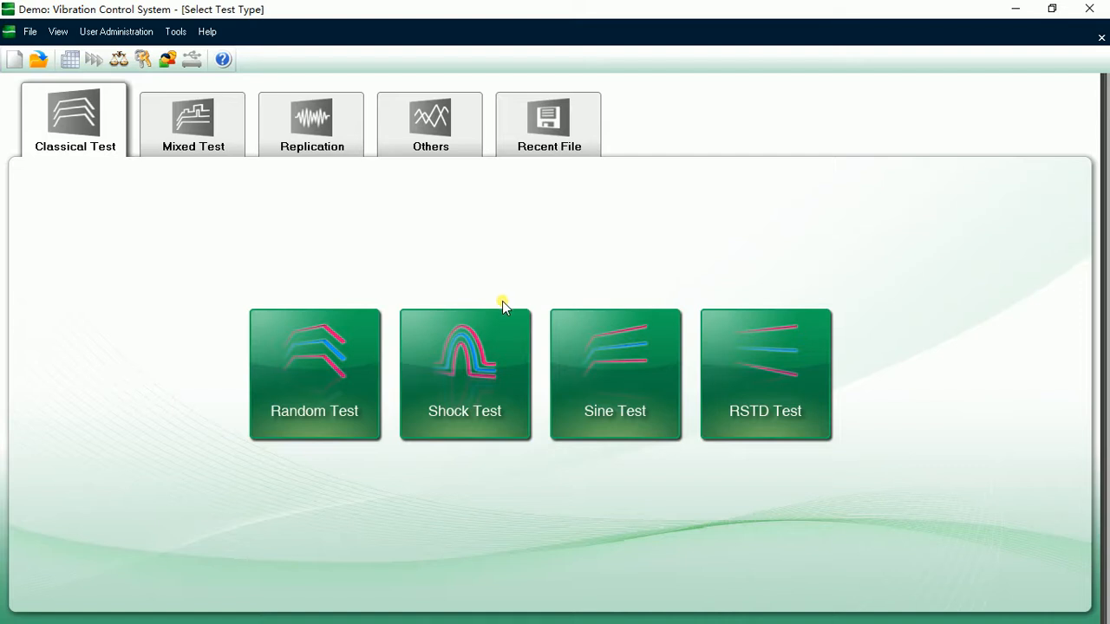
pyautogui.click(610, 366)
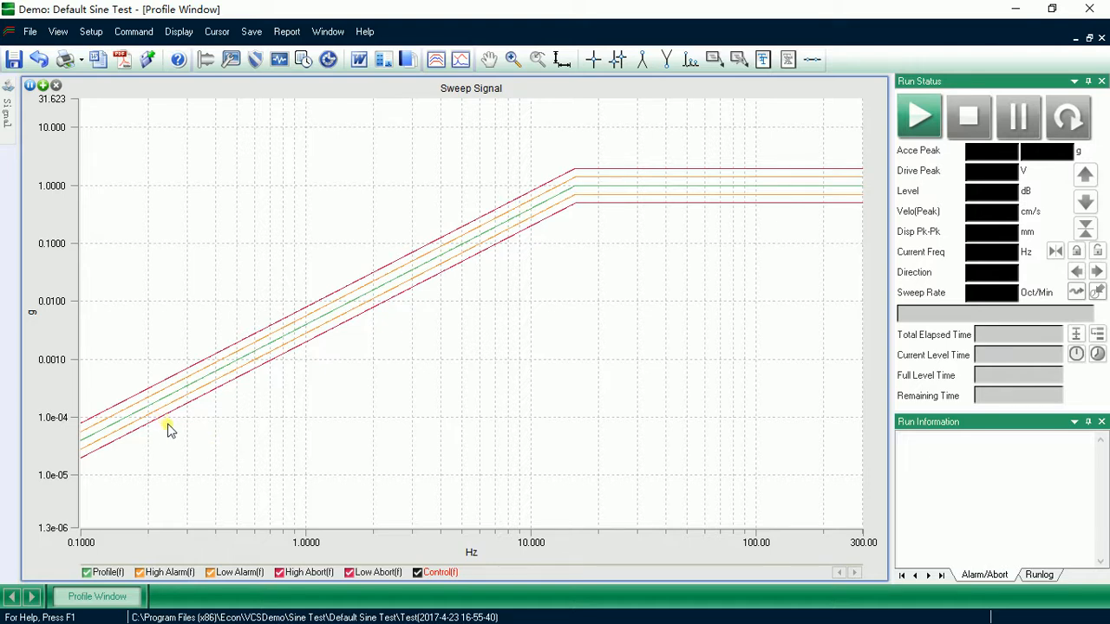
# Hide the Run Status pane of the sine test and show it again.
pyautogui.click(59, 32)
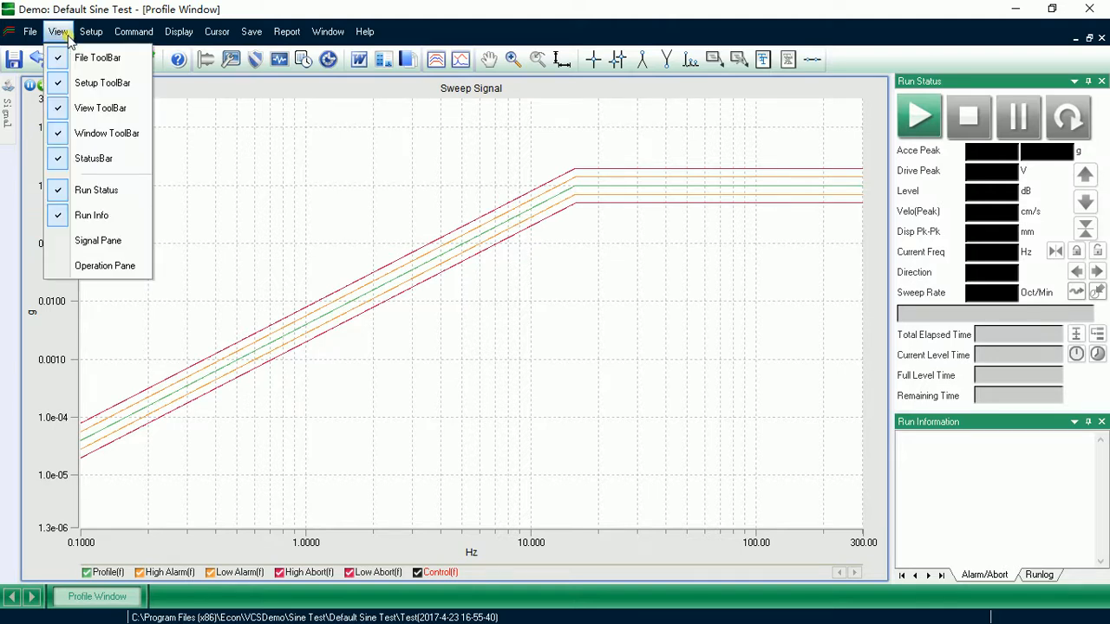
pyautogui.click(63, 192)
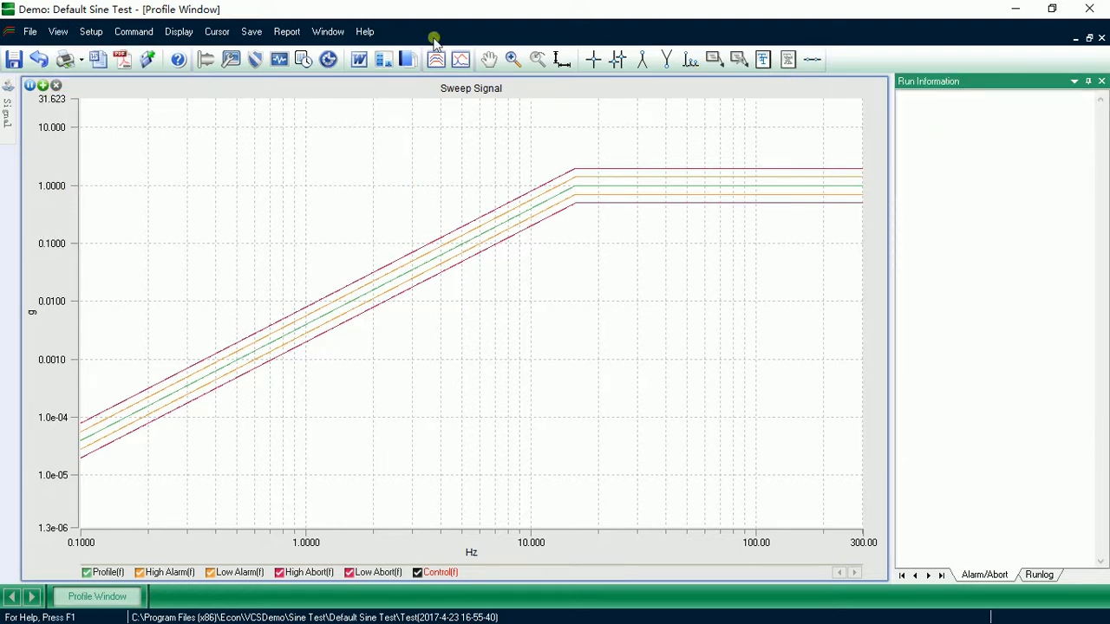
pyautogui.click(61, 33)
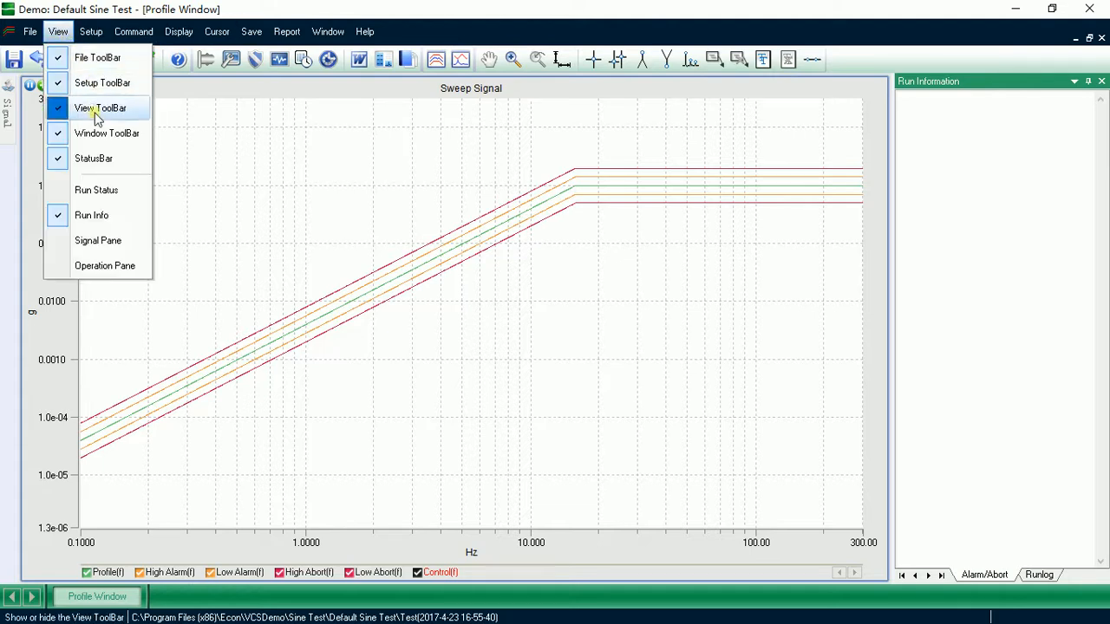
pyautogui.click(60, 197)
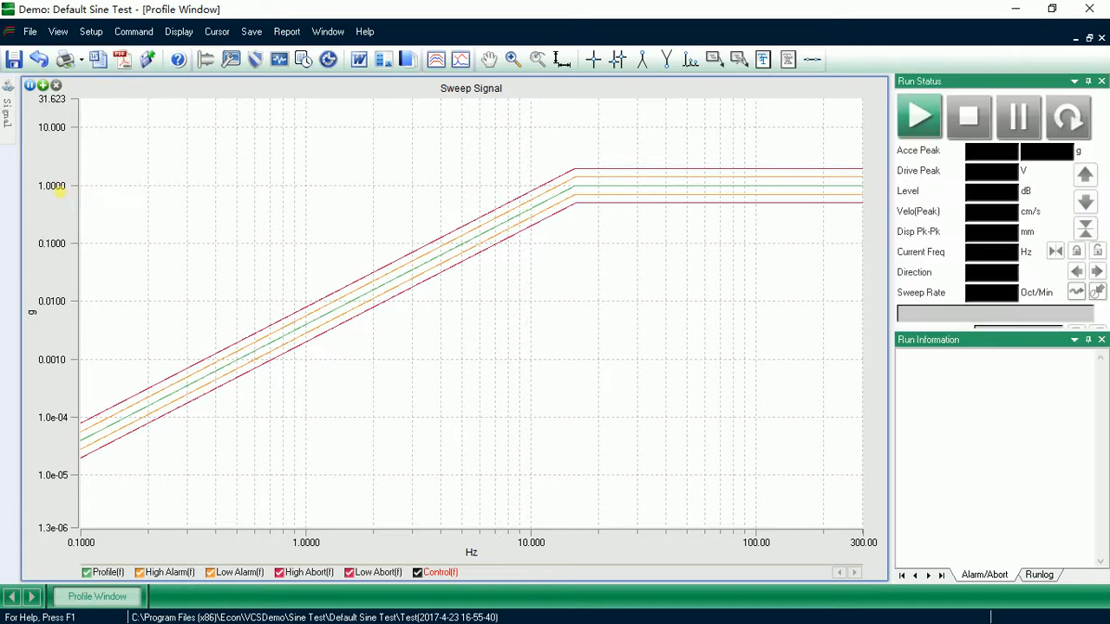
pyautogui.click(30, 35)
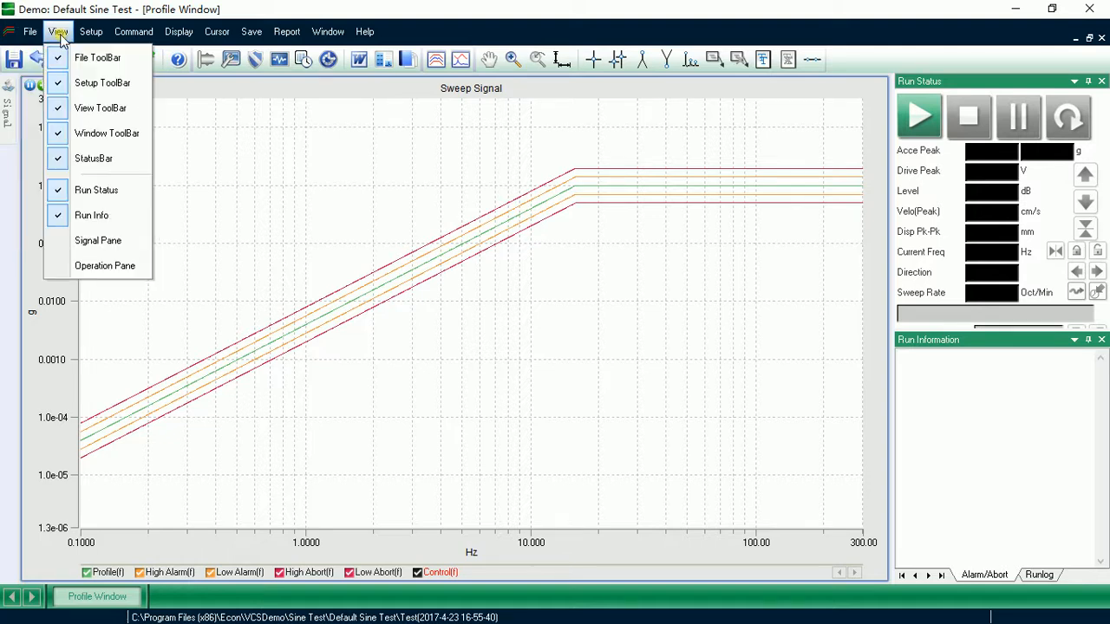
pyautogui.moveTo(79, 33)
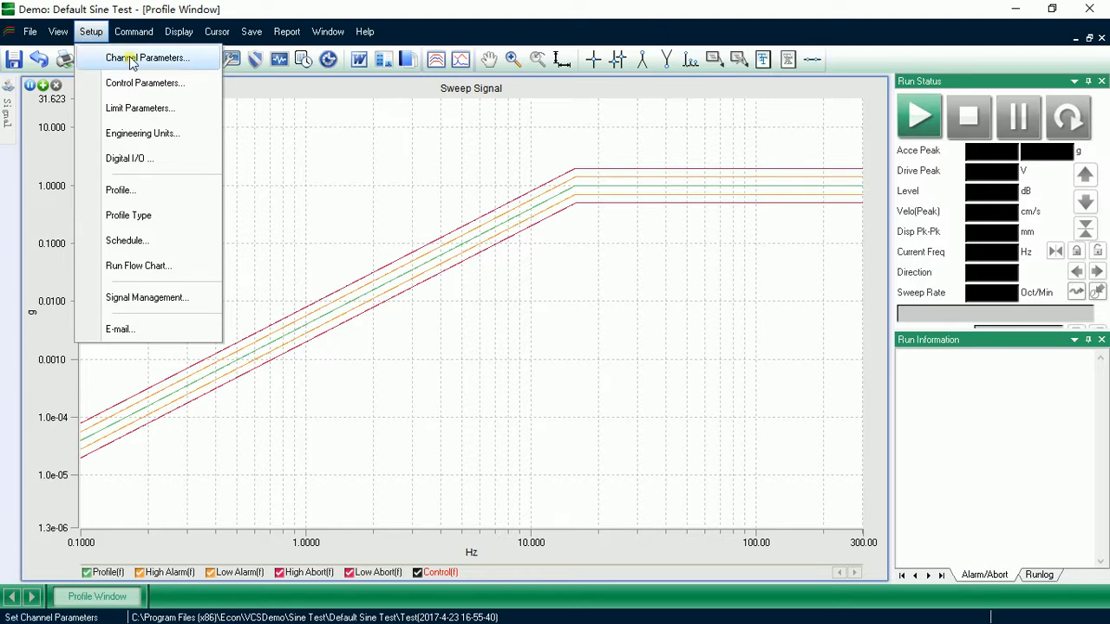
pyautogui.moveTo(133, 32)
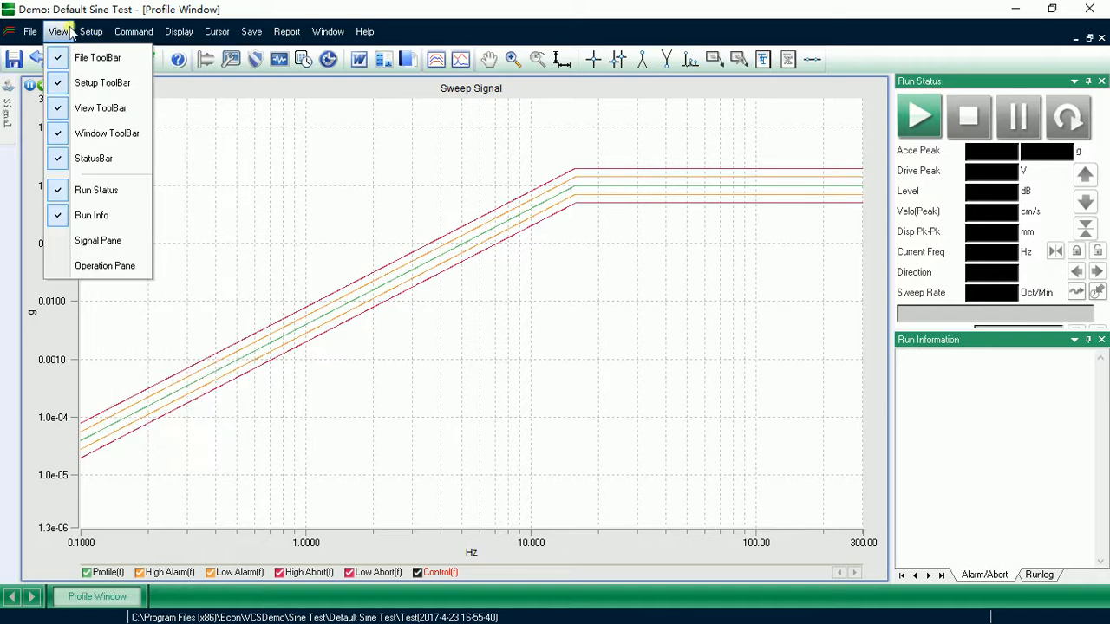
pyautogui.click(322, 137)
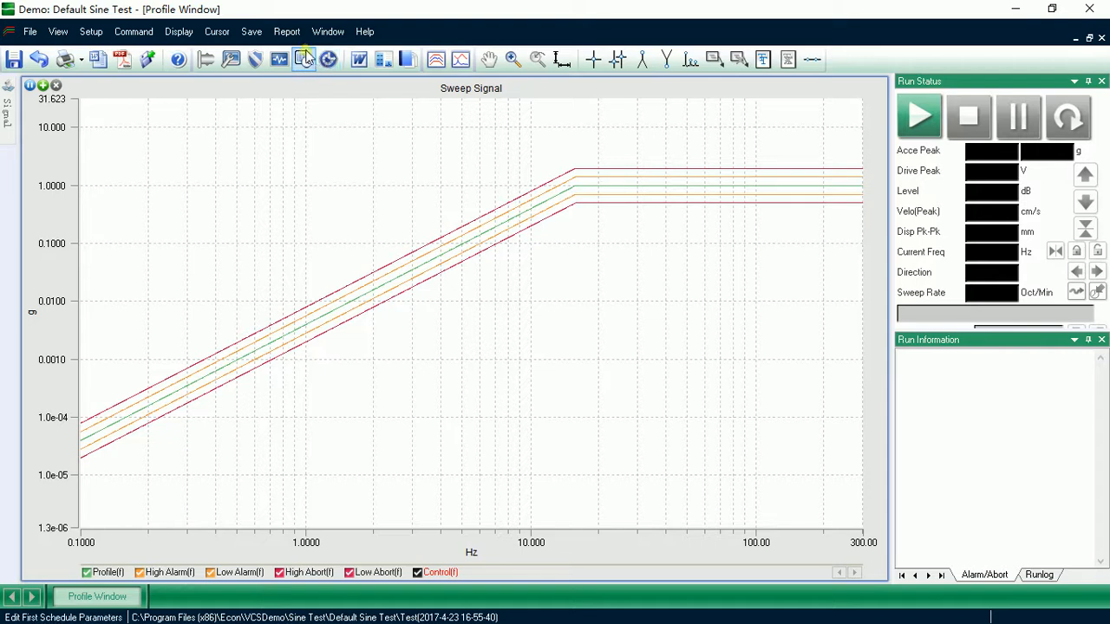
# Open the Channel Parameters to review the input channel settings, and close them without changes.
pyautogui.click(92, 32)
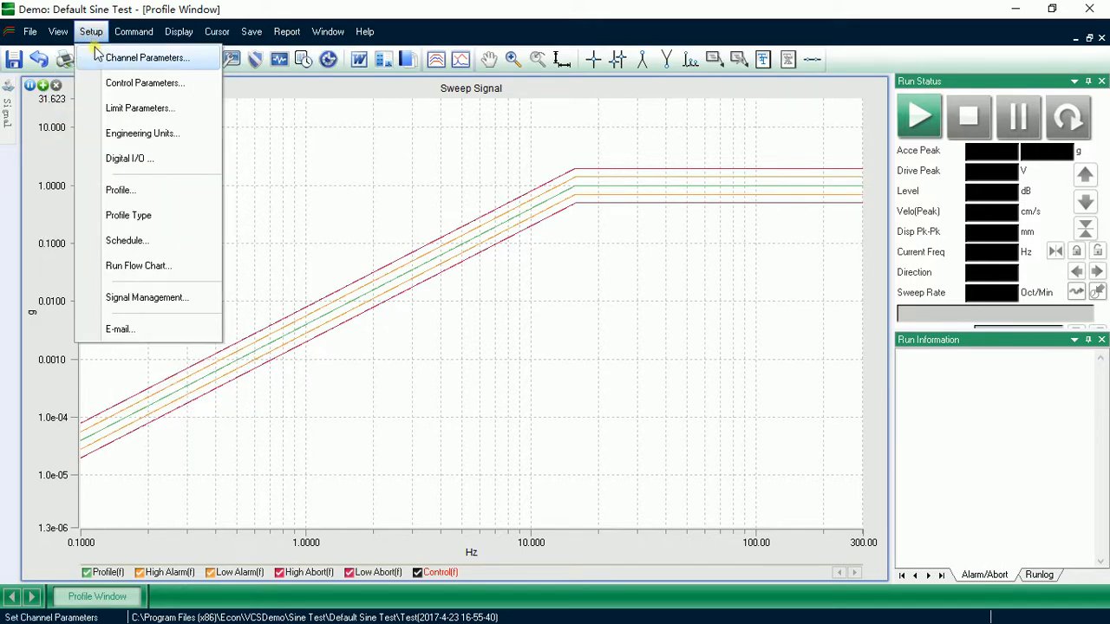
pyautogui.click(148, 58)
pyautogui.click(933, 23)
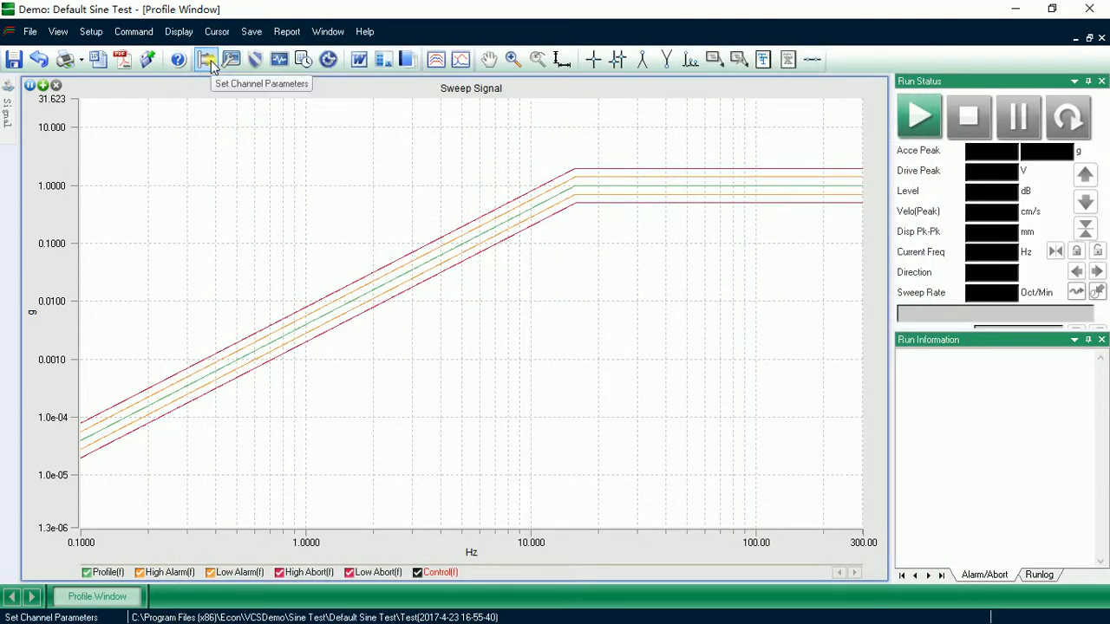
pyautogui.click(209, 64)
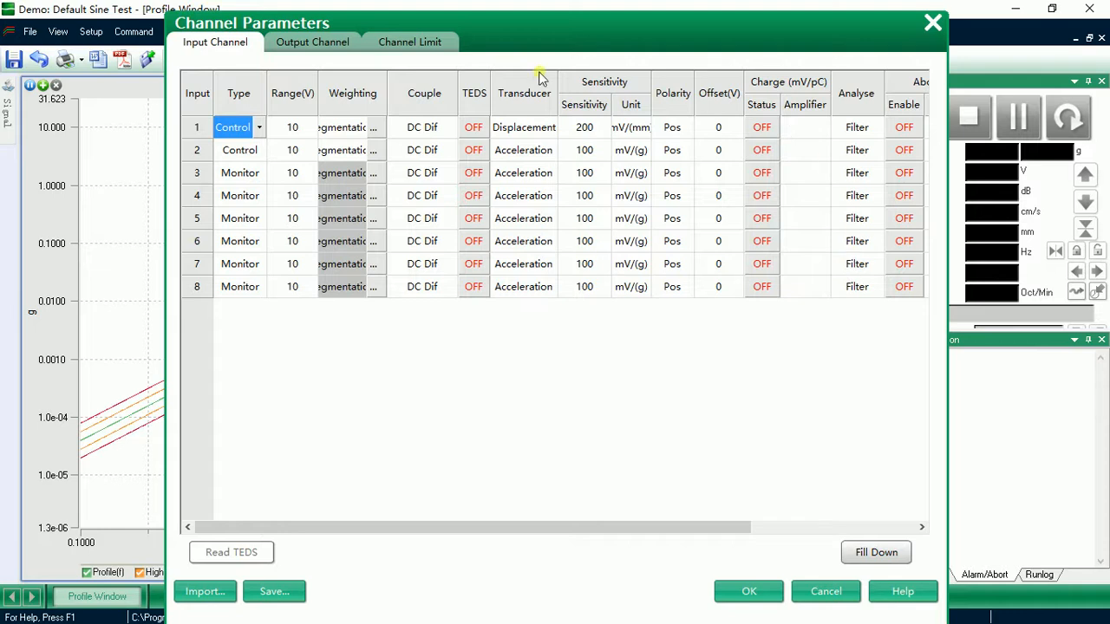
pyautogui.click(933, 26)
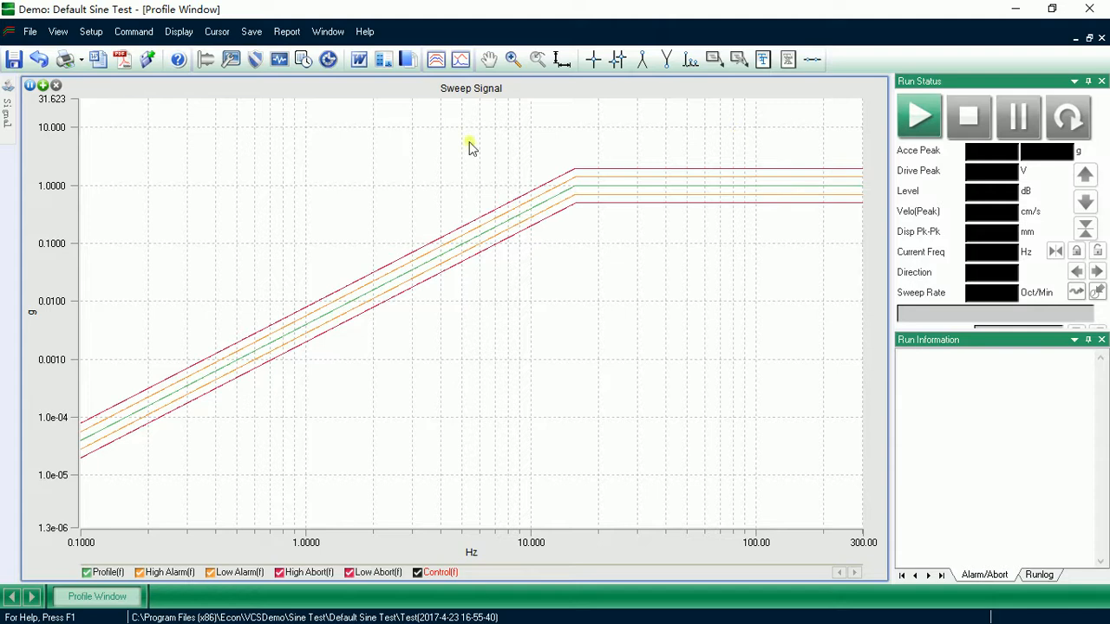
pyautogui.click(91, 35)
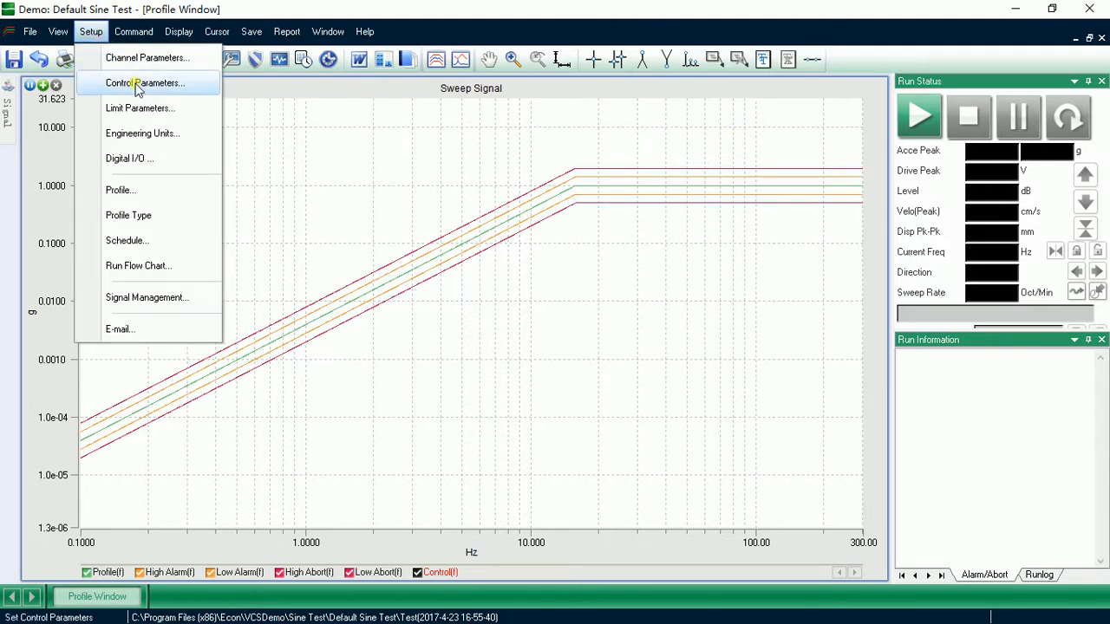
pyautogui.click(251, 106)
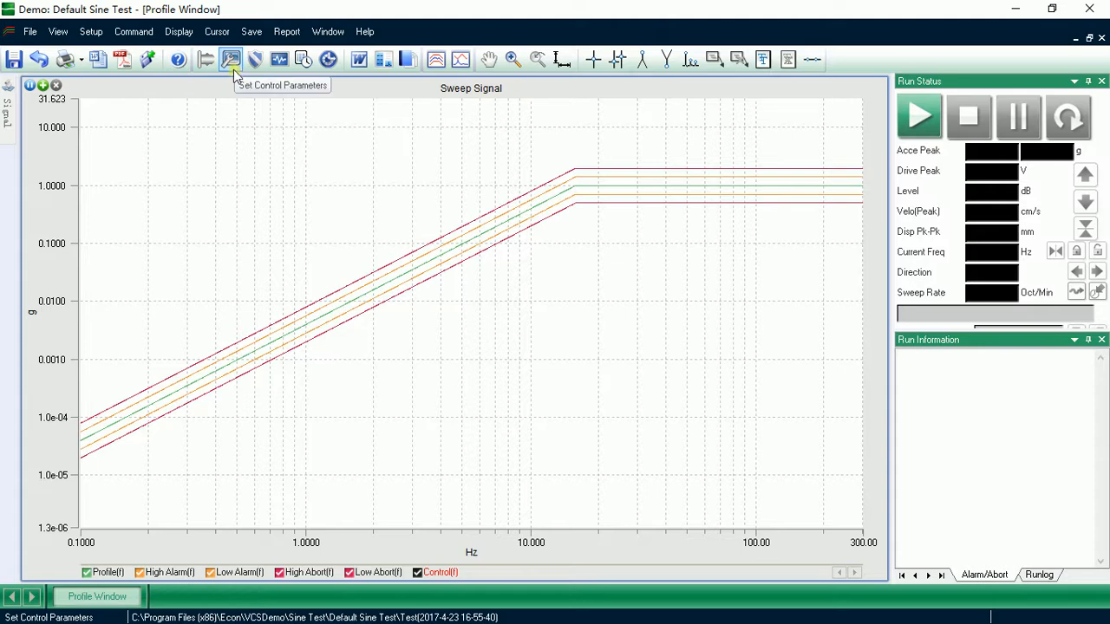
pyautogui.click(91, 31)
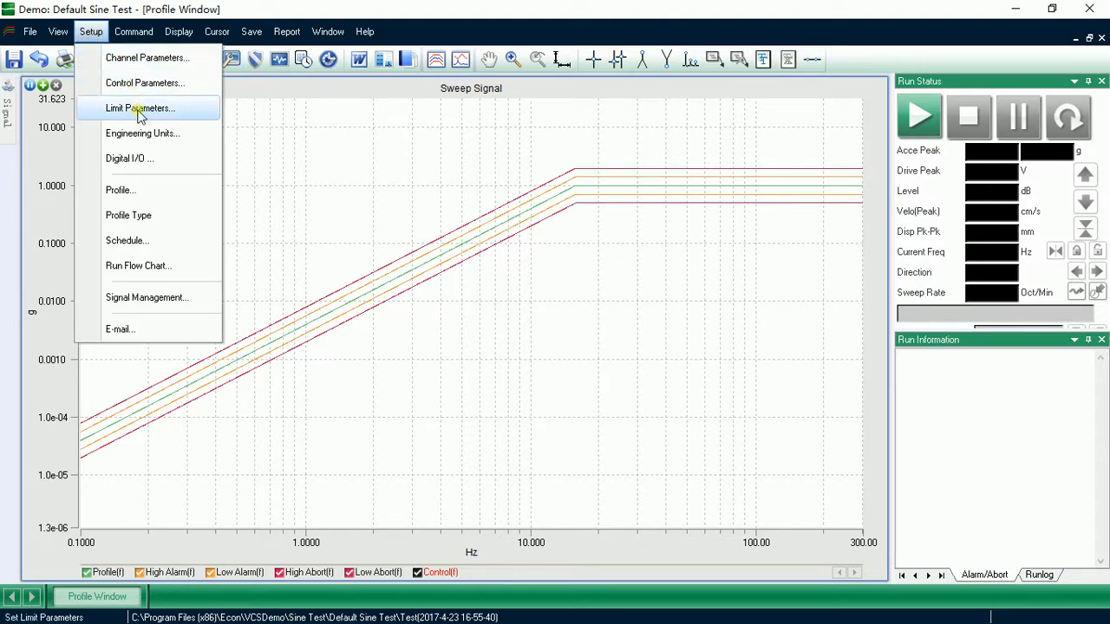
pyautogui.click(235, 93)
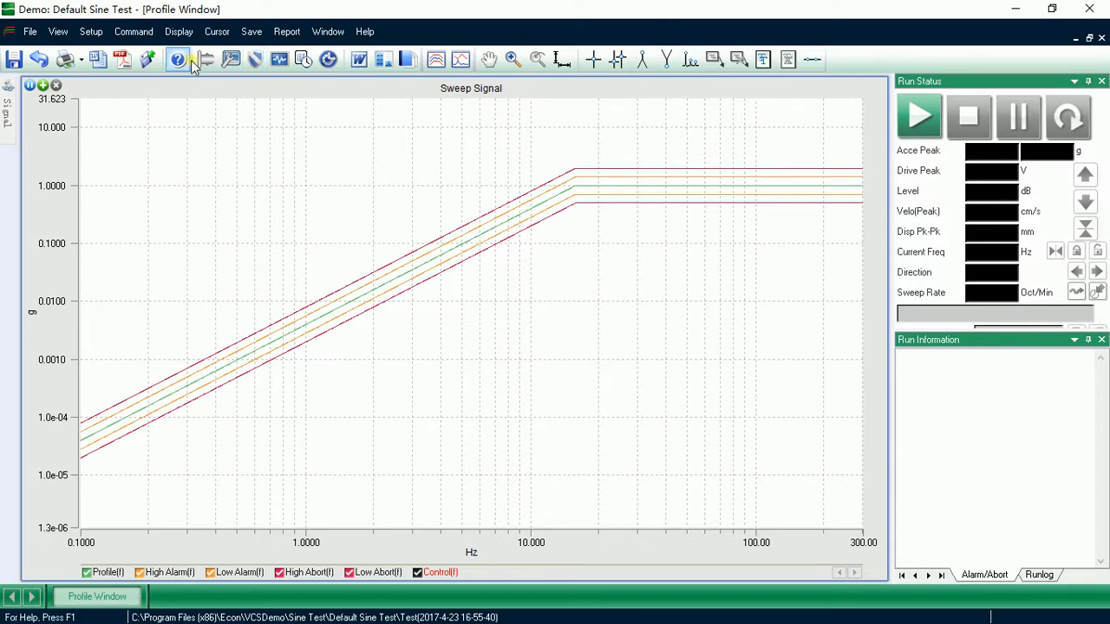
# Open the Engineering Units and review the unit choices available for displacement.
pyautogui.click(95, 33)
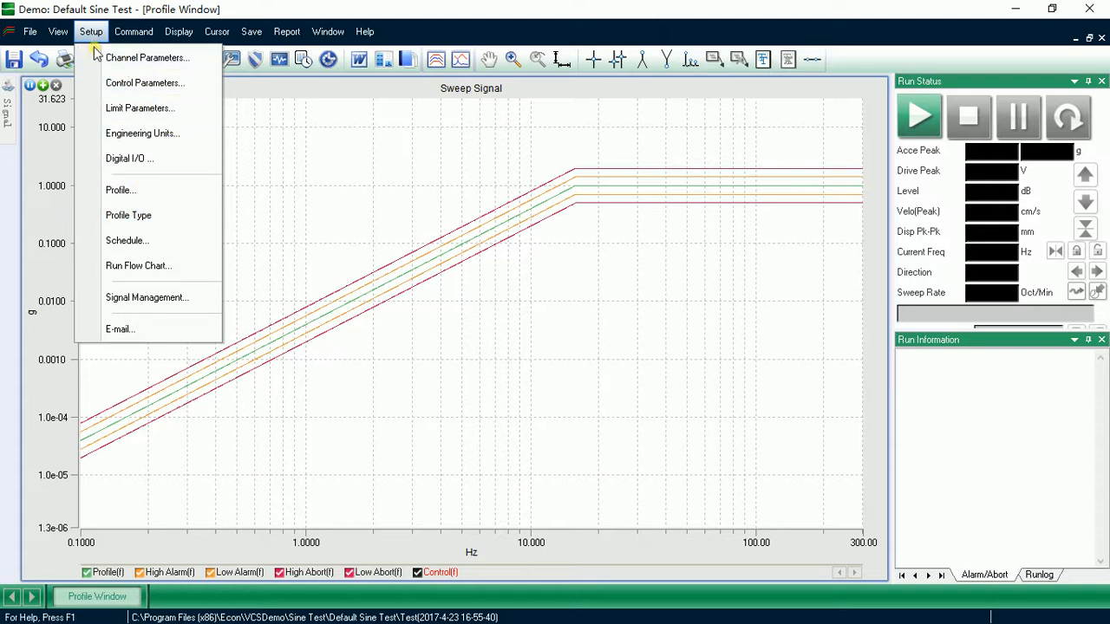
pyautogui.click(160, 135)
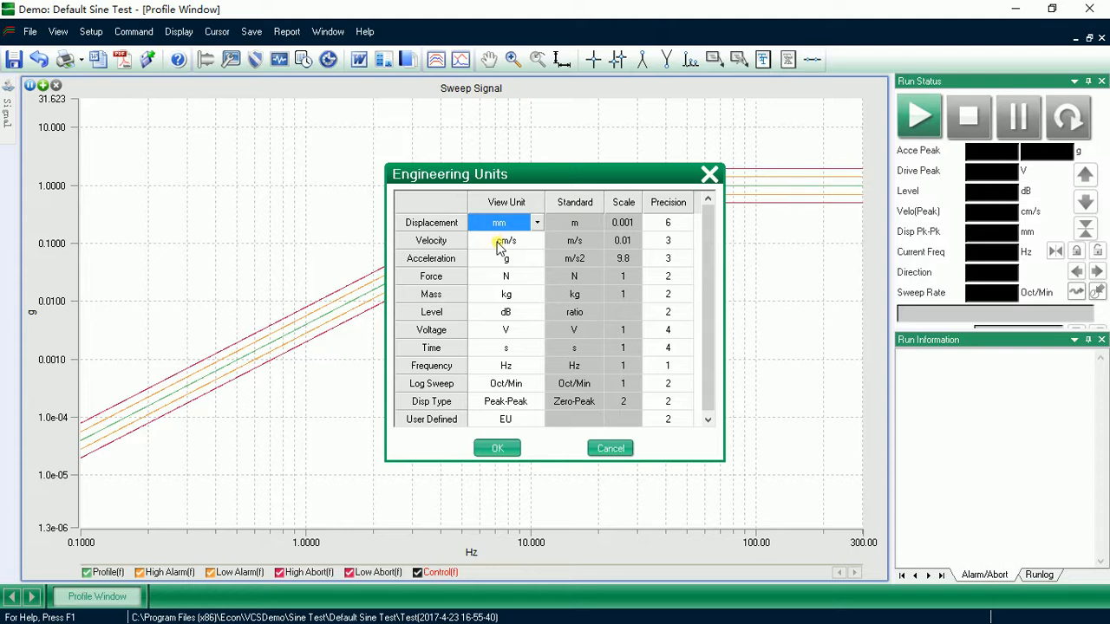
pyautogui.click(538, 224)
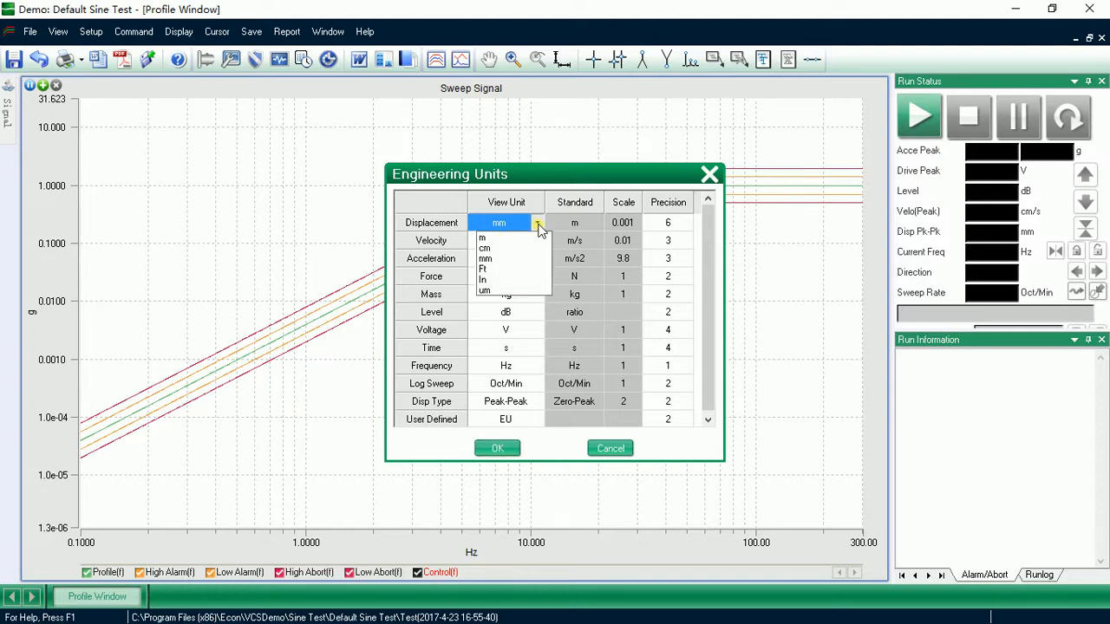
pyautogui.click(436, 226)
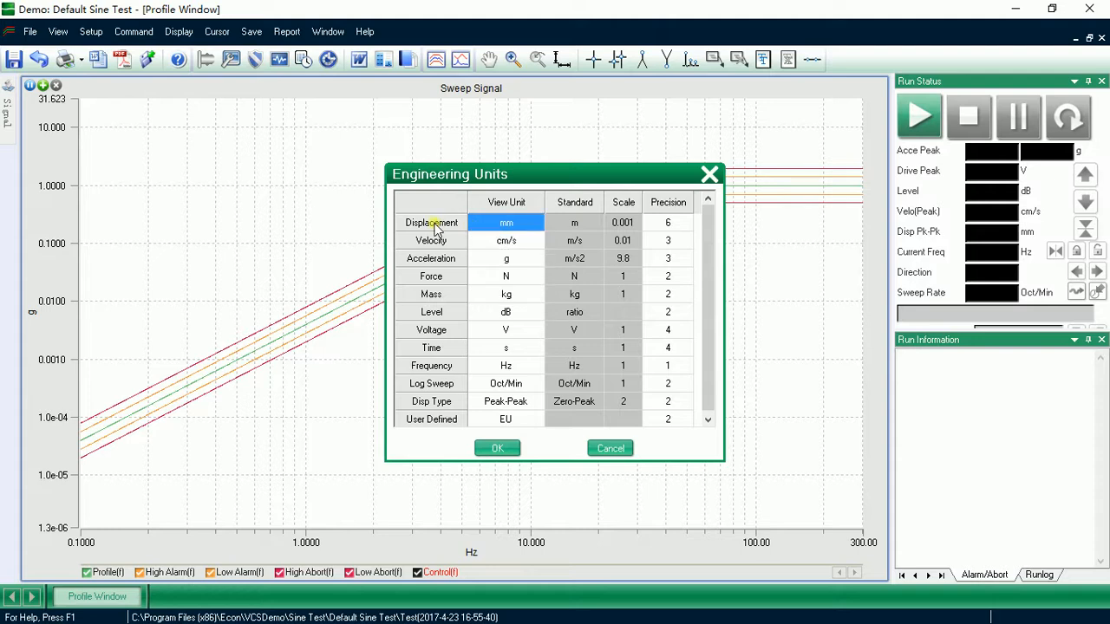
# Change the displacement view unit to In.
pyautogui.click(534, 223)
pyautogui.click(534, 224)
pyautogui.click(536, 224)
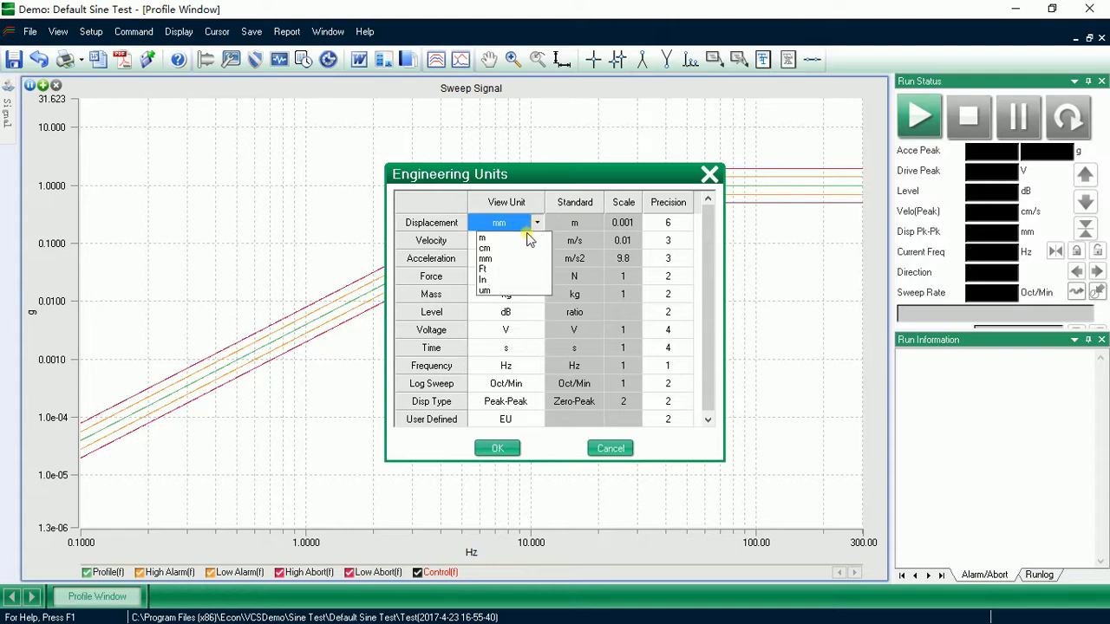
pyautogui.click(484, 280)
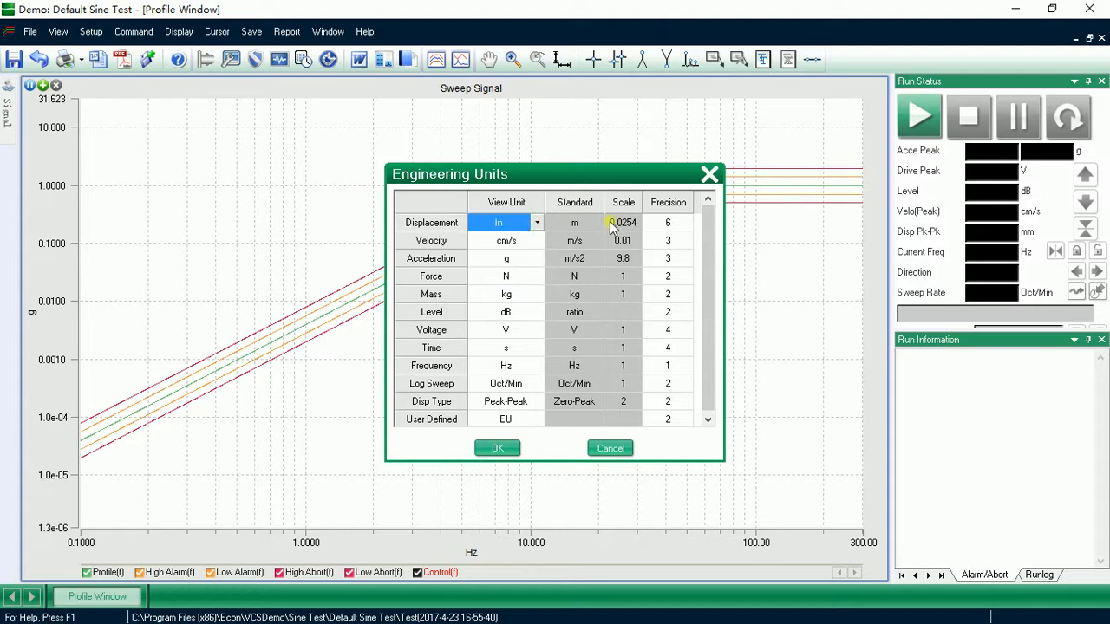
# Set the displacement view unit to mm and accept the engineering units.
pyautogui.click(538, 223)
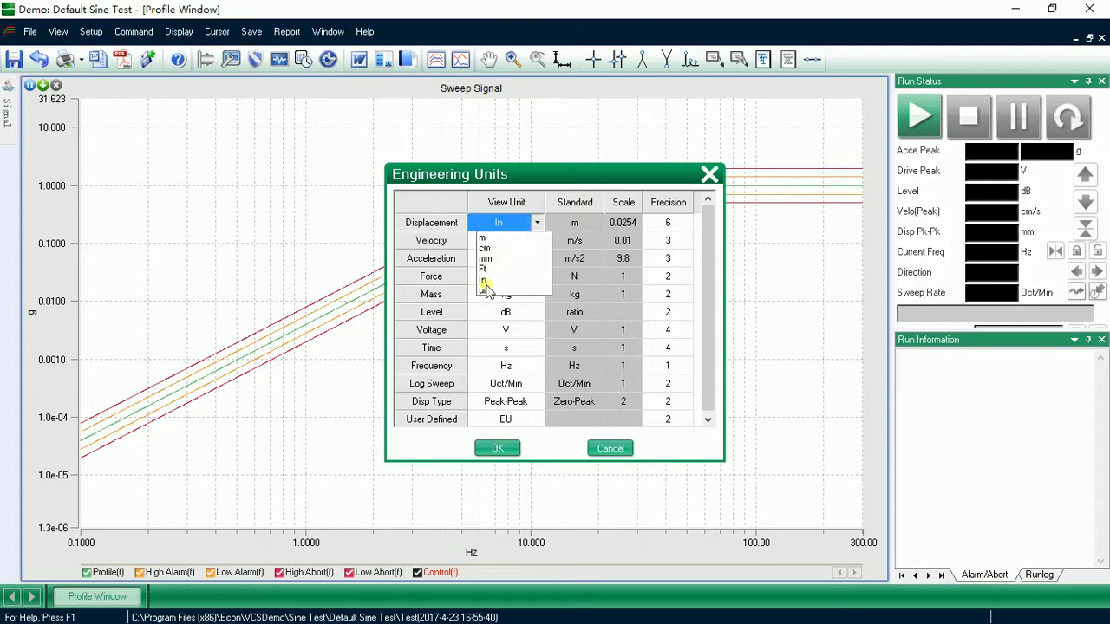
pyautogui.click(485, 258)
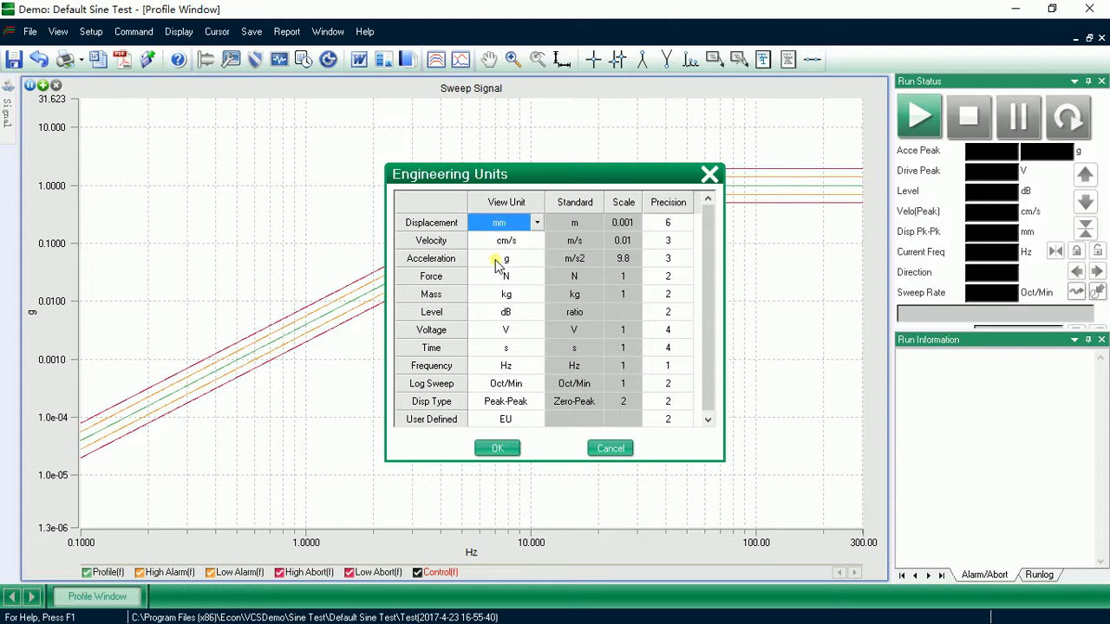
pyautogui.click(495, 447)
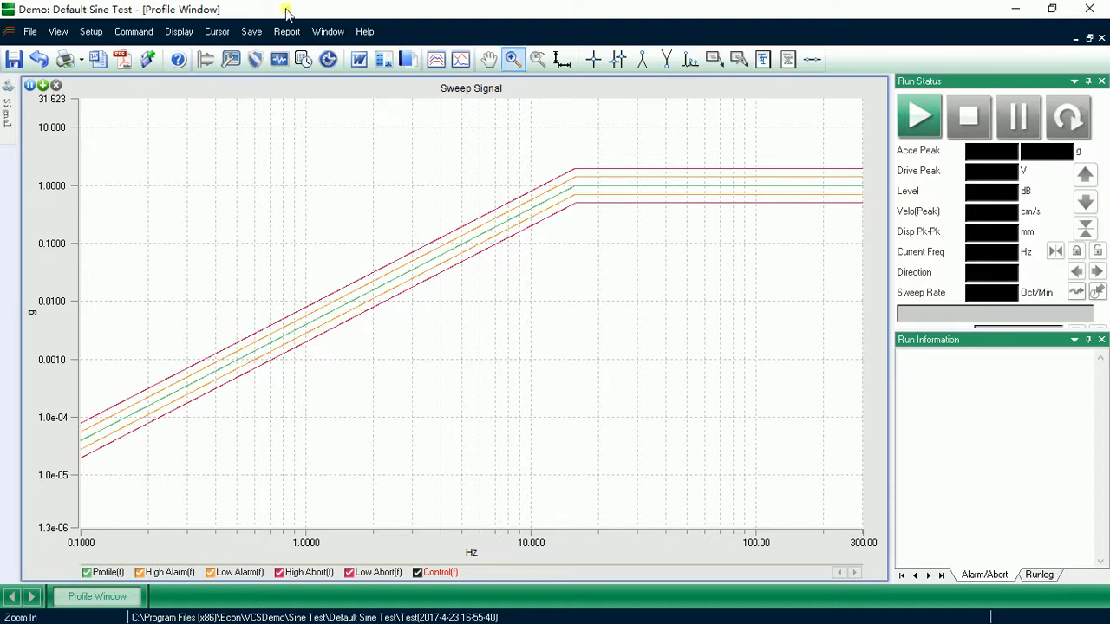
# Browse the command, display, cursor, save, report and help options available for the sine test.
pyautogui.click(133, 31)
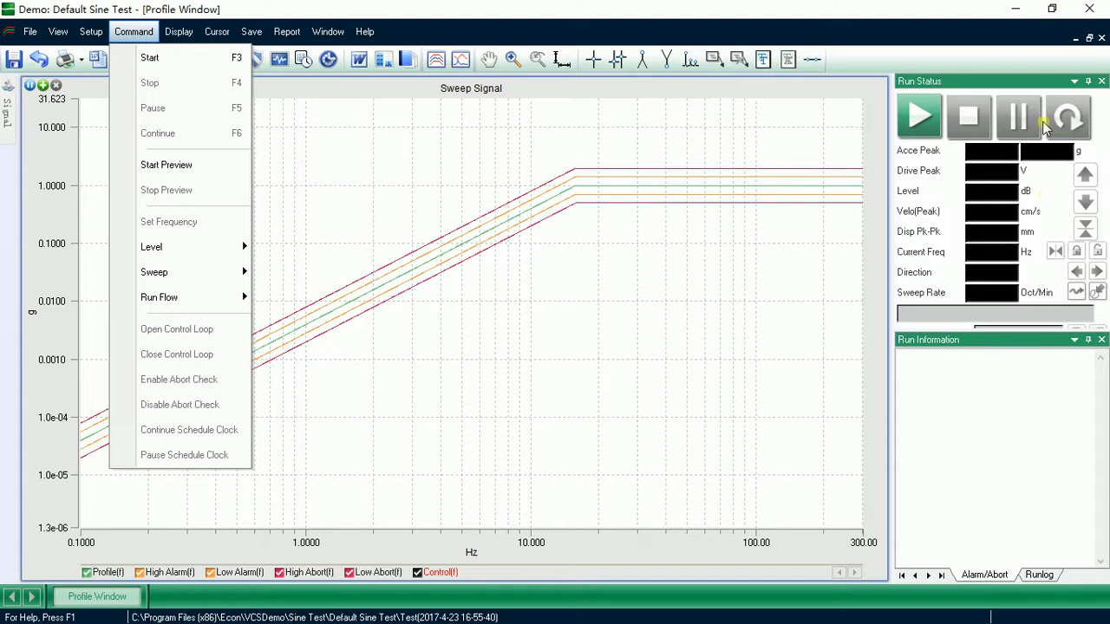
pyautogui.click(677, 189)
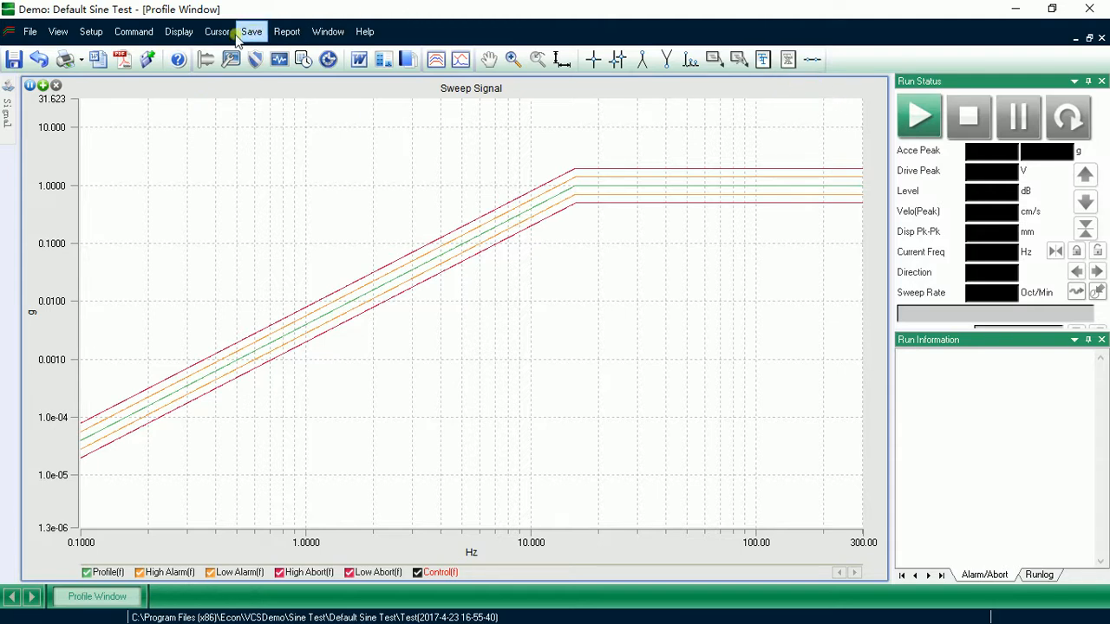
pyautogui.click(179, 35)
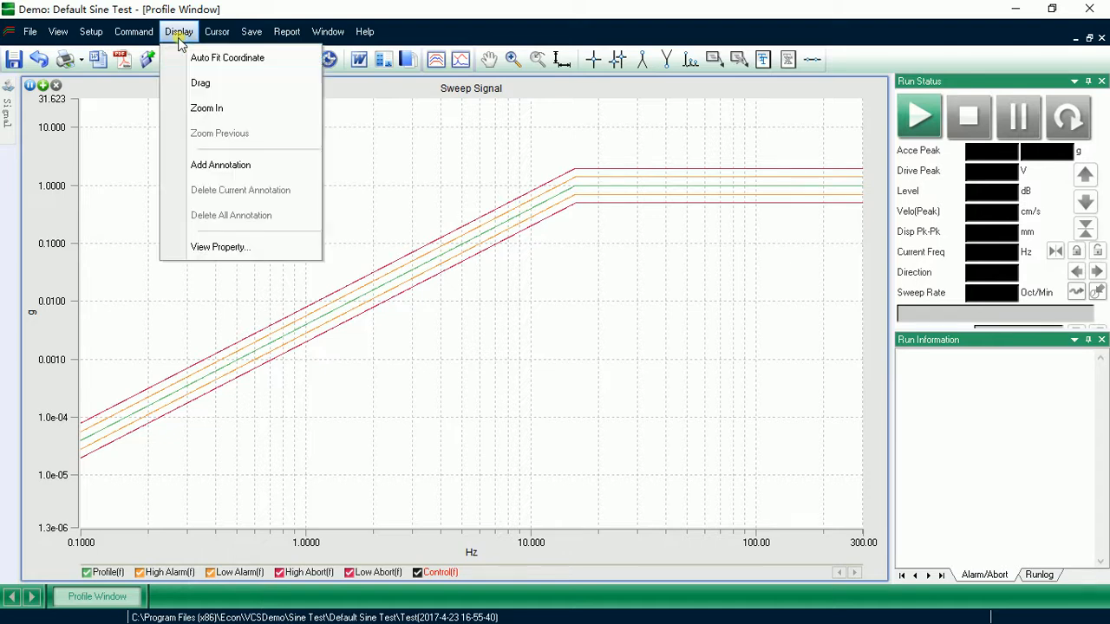
pyautogui.click(200, 83)
pyautogui.click(434, 61)
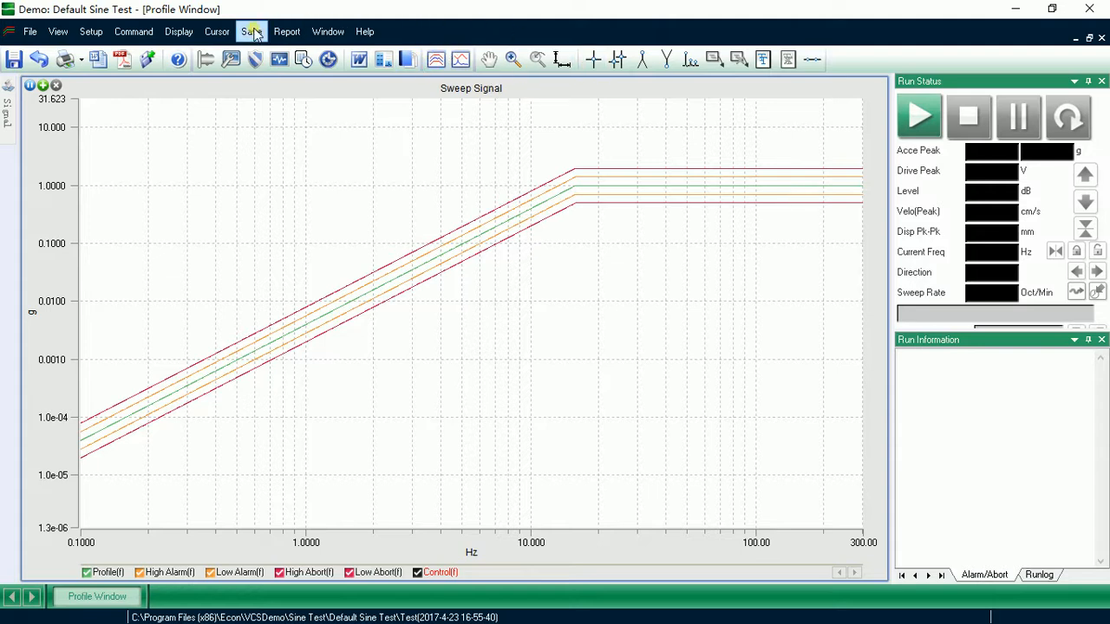
pyautogui.click(217, 31)
pyautogui.moveTo(260, 32)
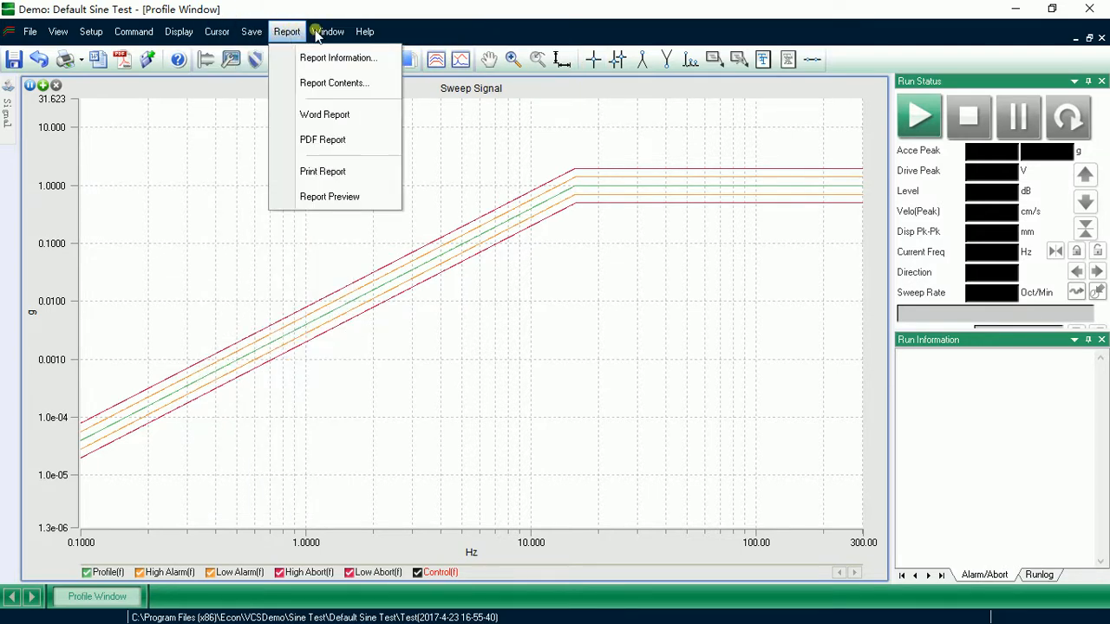
pyautogui.moveTo(363, 35)
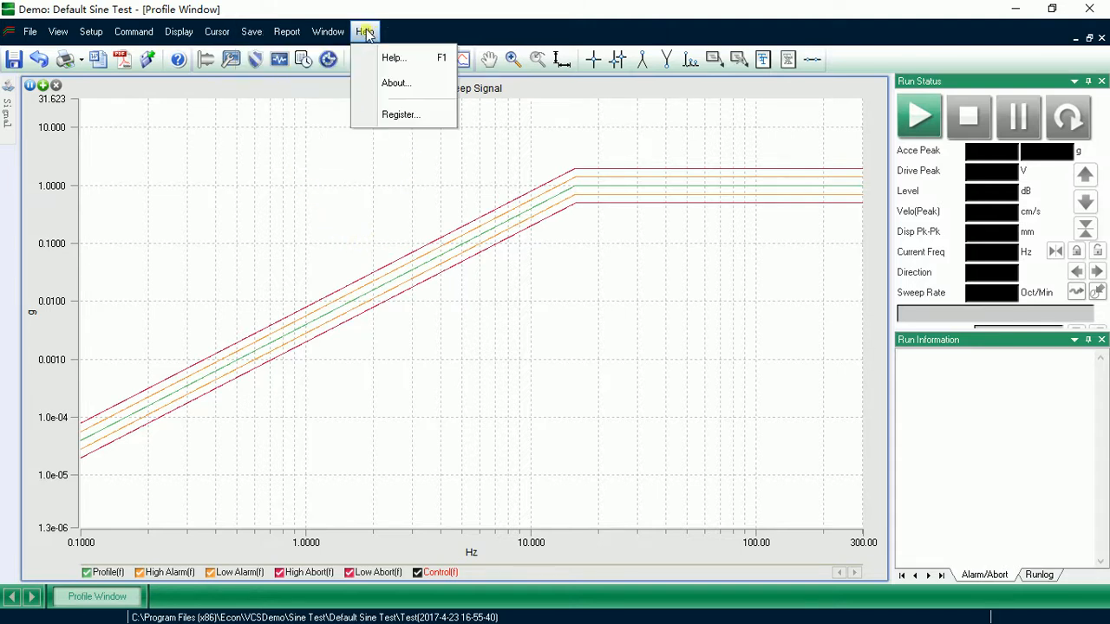
pyautogui.moveTo(180, 36)
# Open the software help to view its Introduction page, and close it again.
pyautogui.click(382, 59)
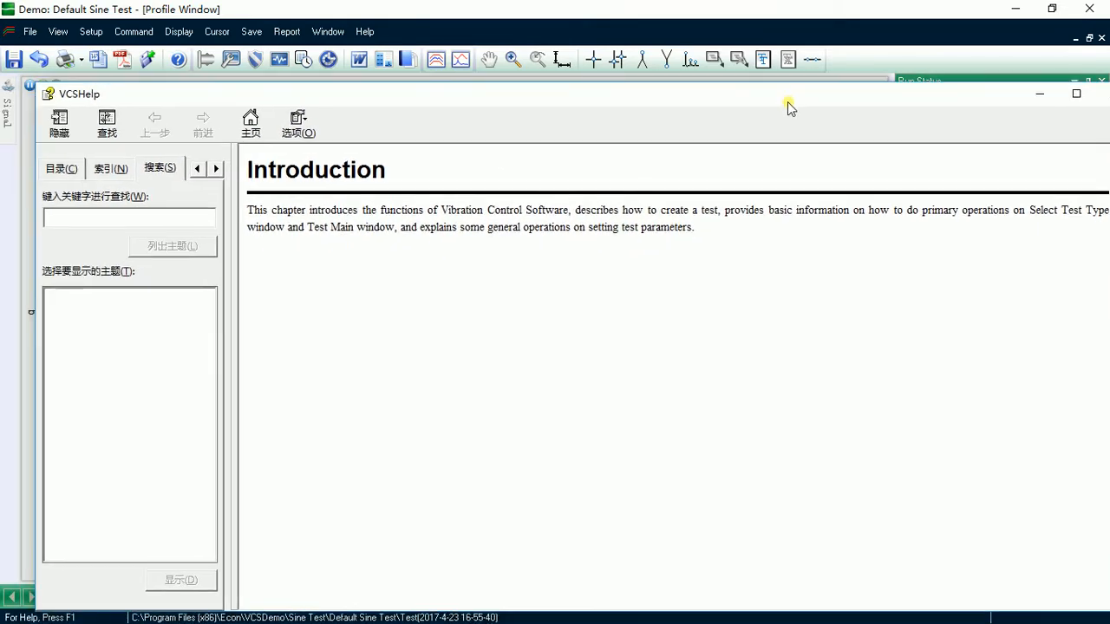
pyautogui.moveTo(855, 106); pyautogui.dragTo(588, 139)
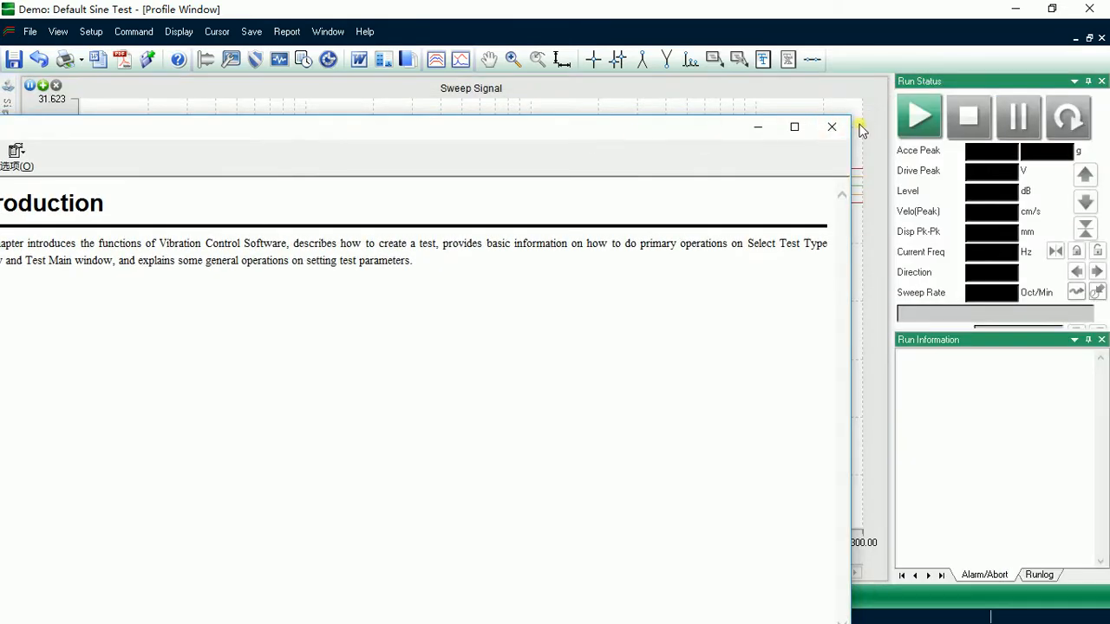
pyautogui.click(832, 126)
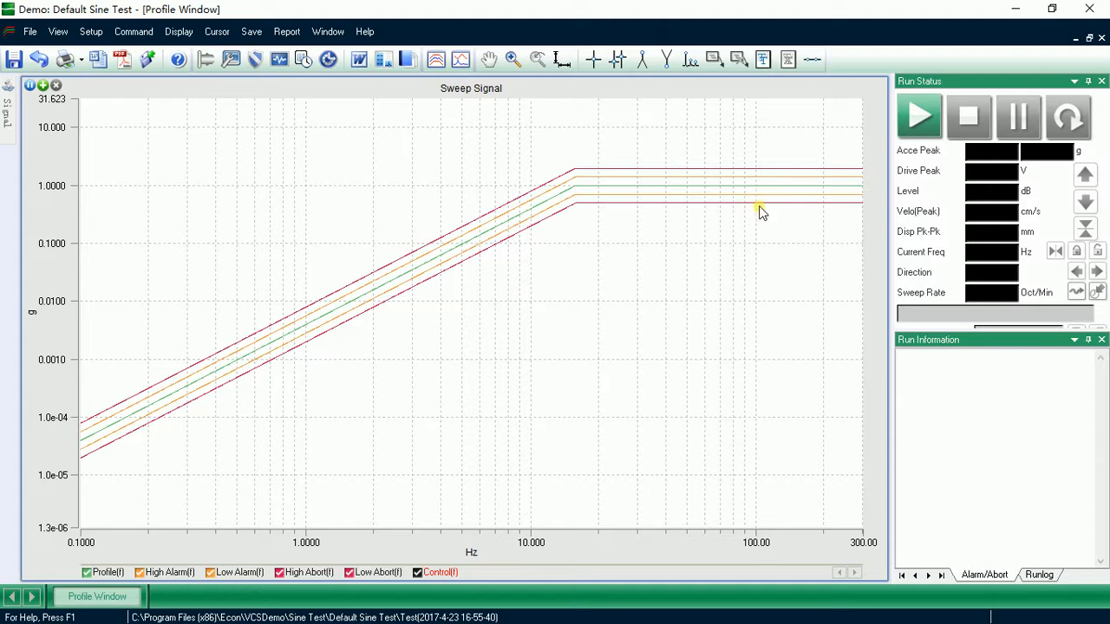
# Open the Channel Parameters and review the type choices for input channel 1.
pyautogui.click(209, 61)
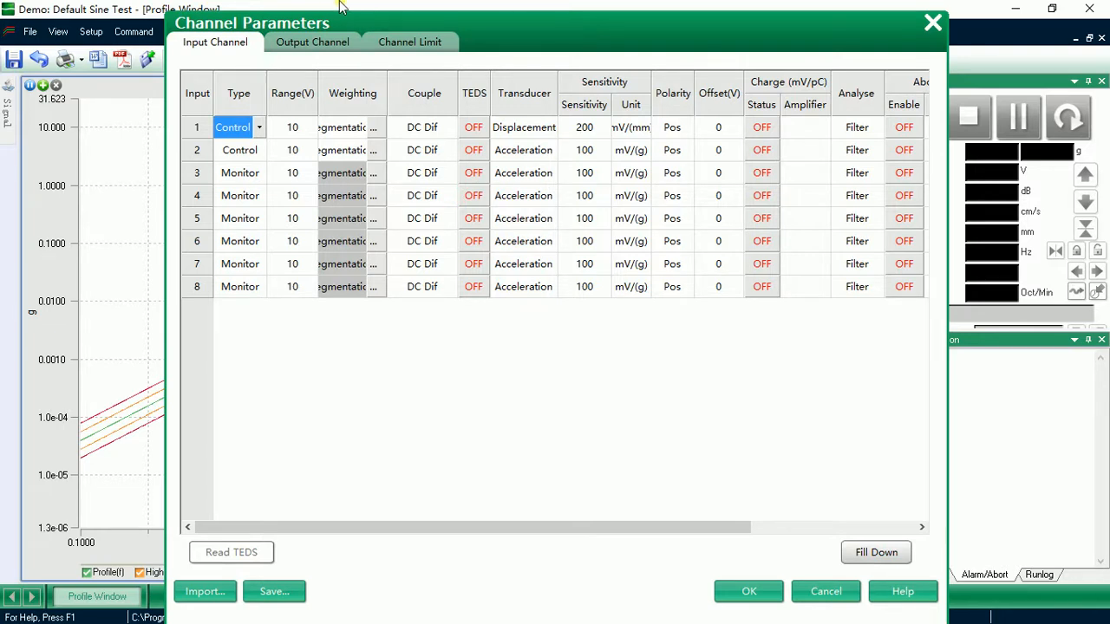
pyautogui.click(256, 128)
pyautogui.click(258, 128)
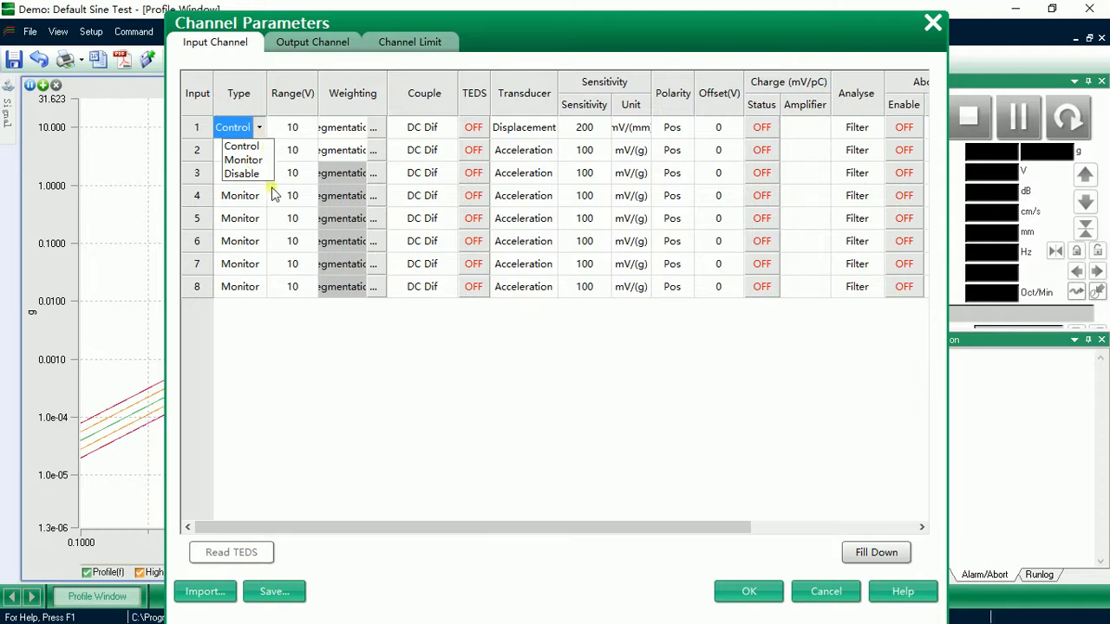
pyautogui.click(295, 89)
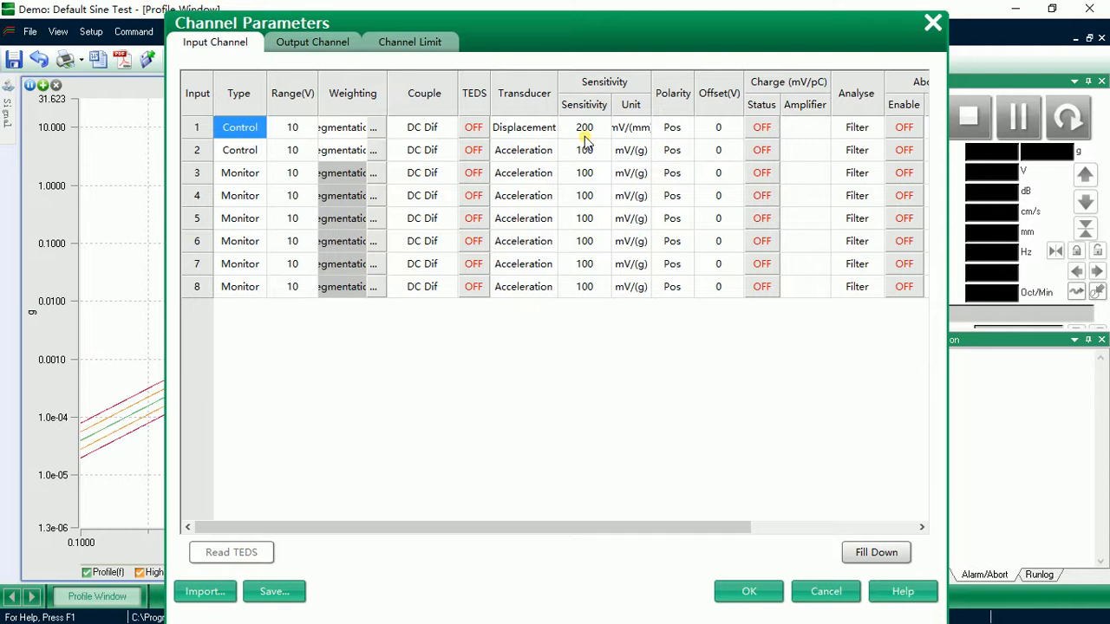
# Set the voltage range of input channel 1 to 1 V.
pyautogui.click(309, 130)
pyautogui.click(312, 128)
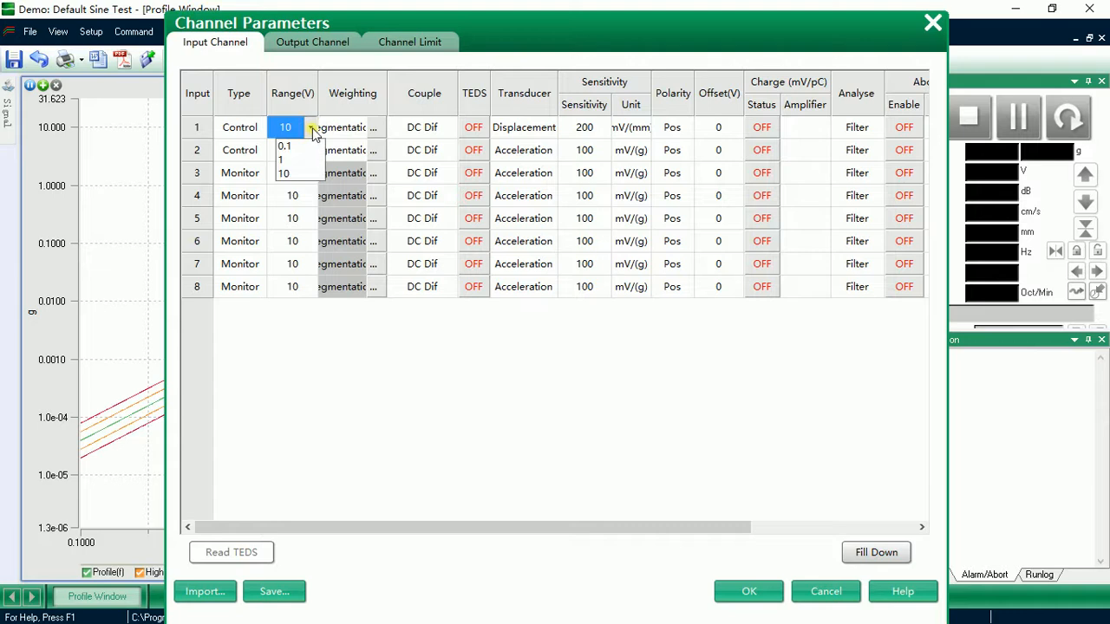
pyautogui.click(282, 159)
# Set the sensitivity of input channel 1 to 100.
pyautogui.click(587, 128)
pyautogui.click(587, 128)
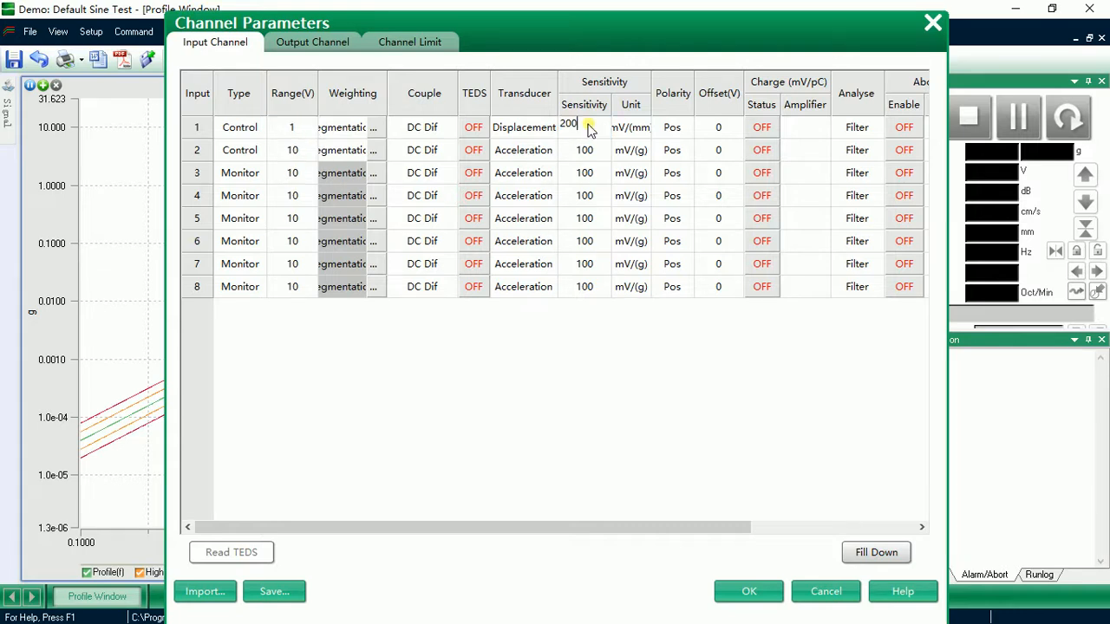
pyautogui.press('BackSpace')
pyautogui.press('BackSpace')
pyautogui.press('BackSpace')
pyautogui.write('100')
# Set the voltage range of input channel 1 to 10 V.
pyautogui.click(294, 135)
pyautogui.click(295, 137)
pyautogui.click(295, 177)
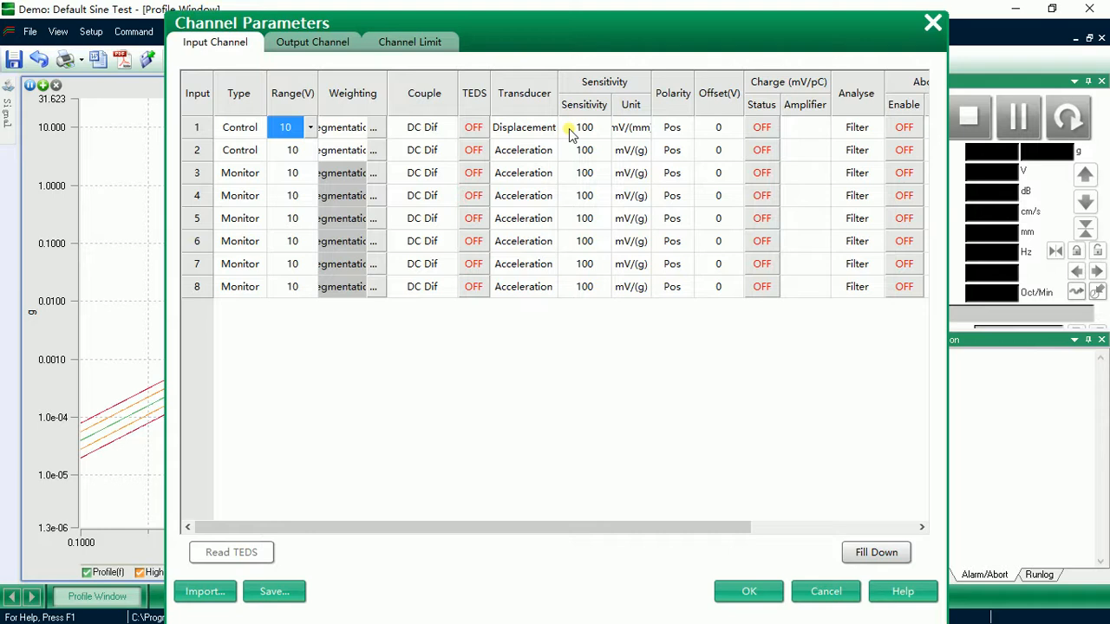
# Set the coupling of input channel 1 to IEPE and its transducer type to Acceleration.
pyautogui.click(340, 130)
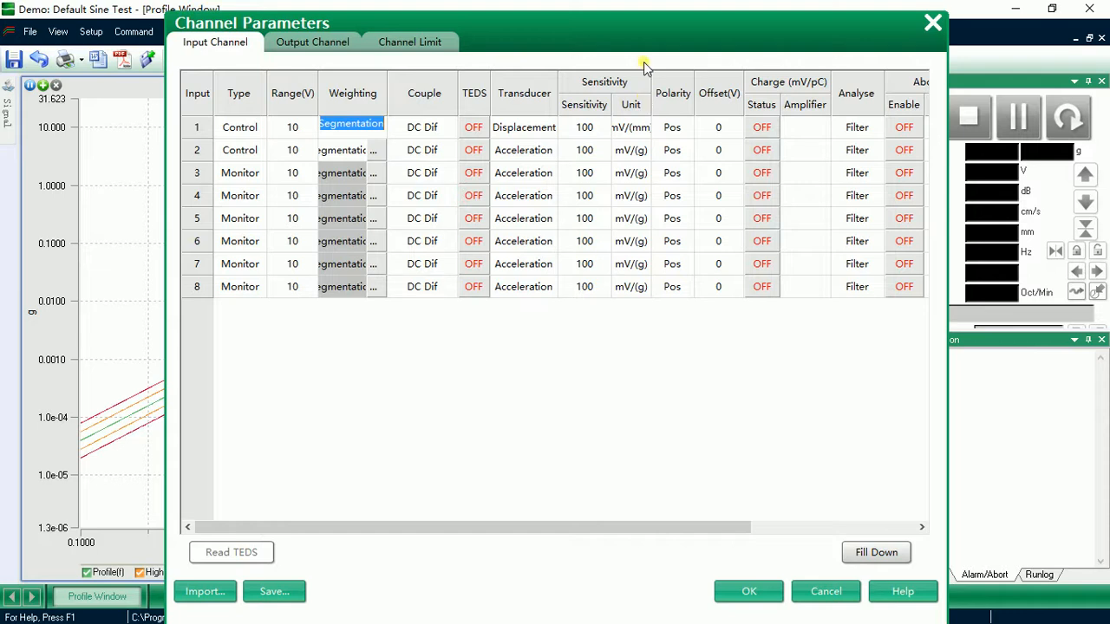
pyautogui.click(425, 128)
pyautogui.click(449, 129)
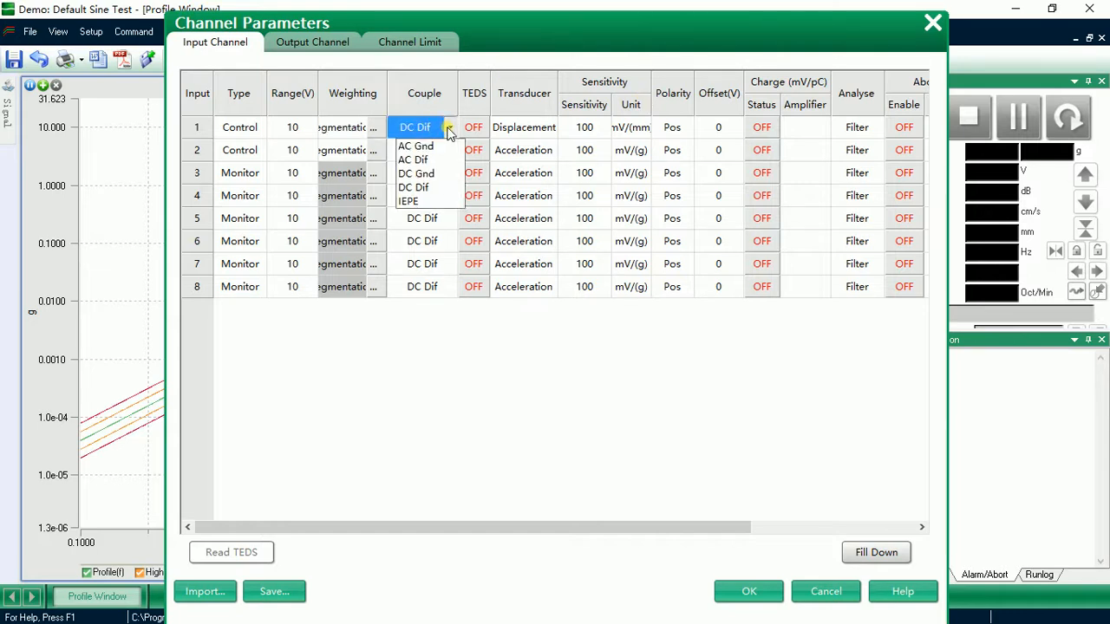
pyautogui.click(413, 201)
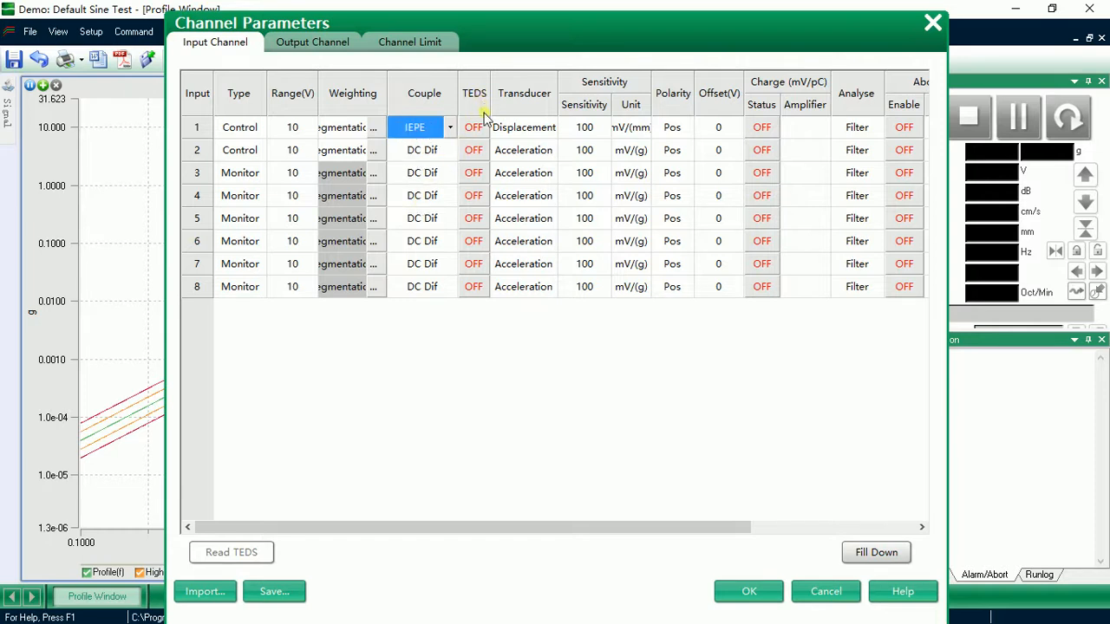
pyautogui.click(533, 129)
pyautogui.click(550, 128)
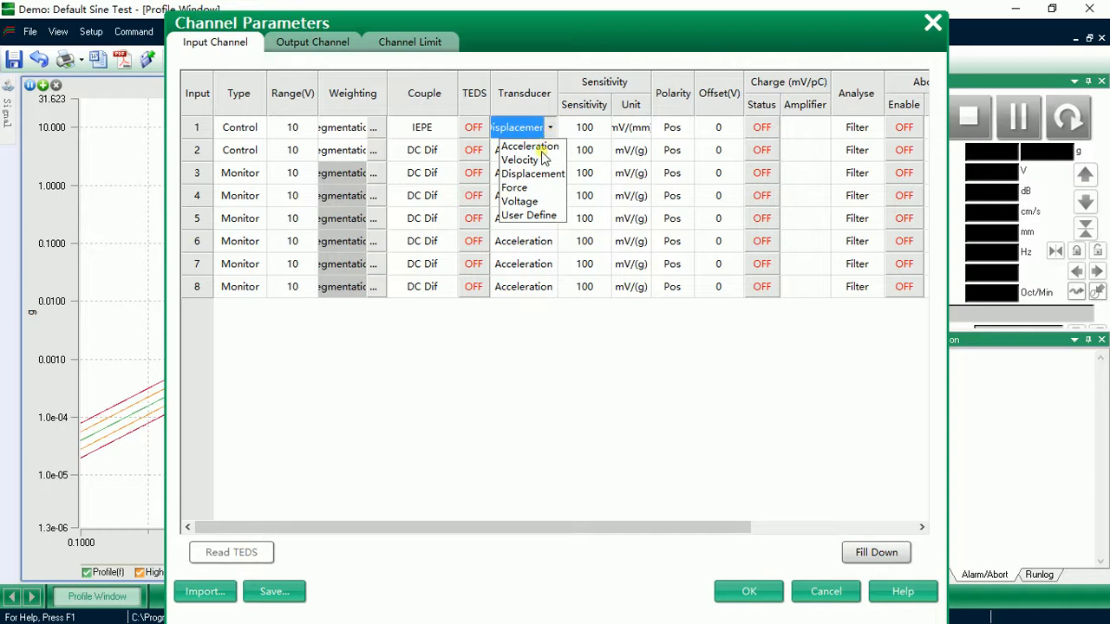
pyautogui.click(531, 146)
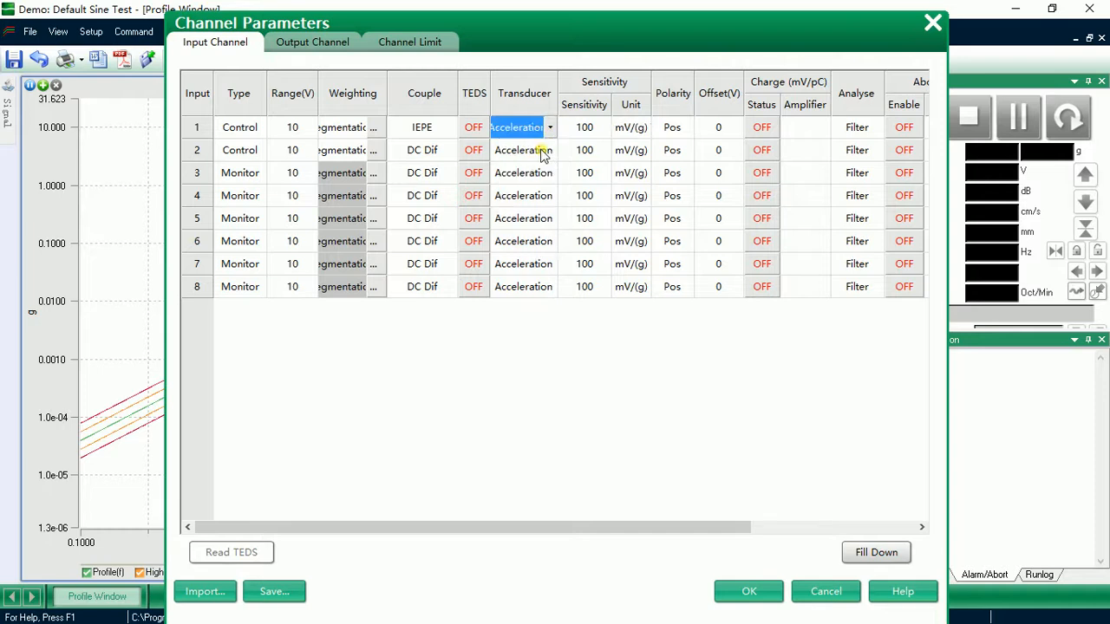
# Review the sensitivity, polarity and offset settings of input channel 1 without changing them.
pyautogui.click(586, 128)
pyautogui.click(588, 128)
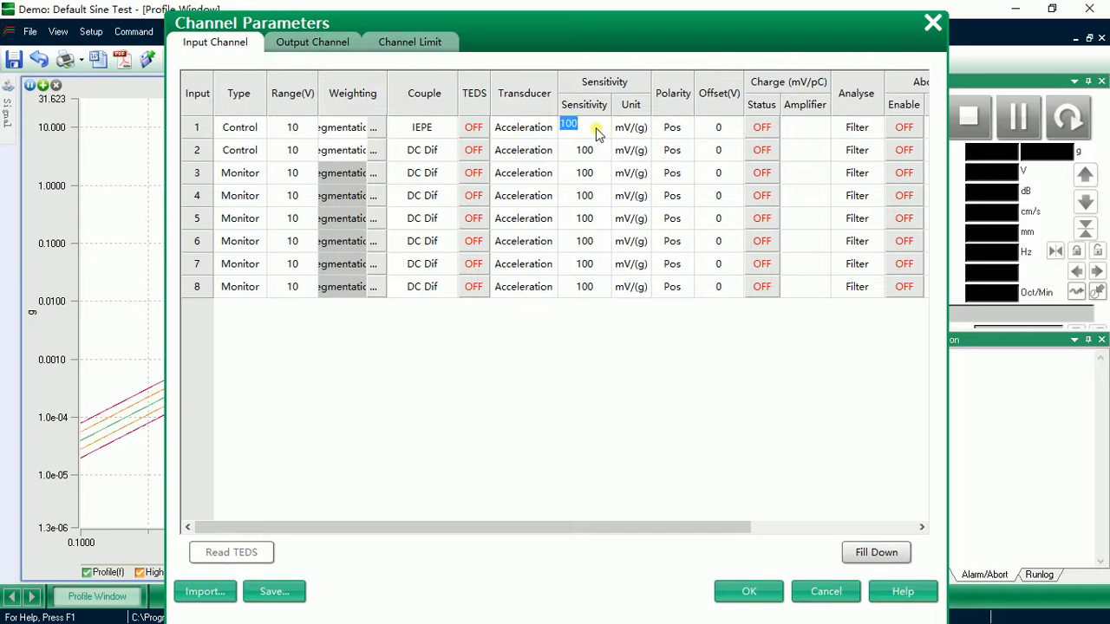
pyautogui.click(666, 100)
pyautogui.click(726, 128)
pyautogui.click(720, 92)
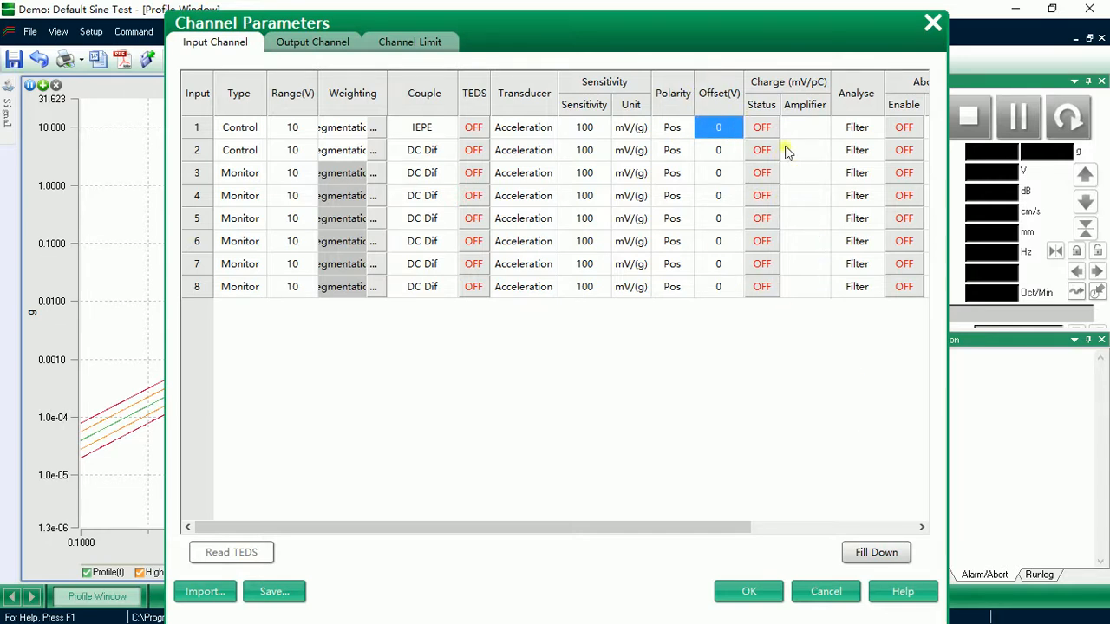
# Open the help page on the input channel parameters, and close it again.
pyautogui.click(906, 594)
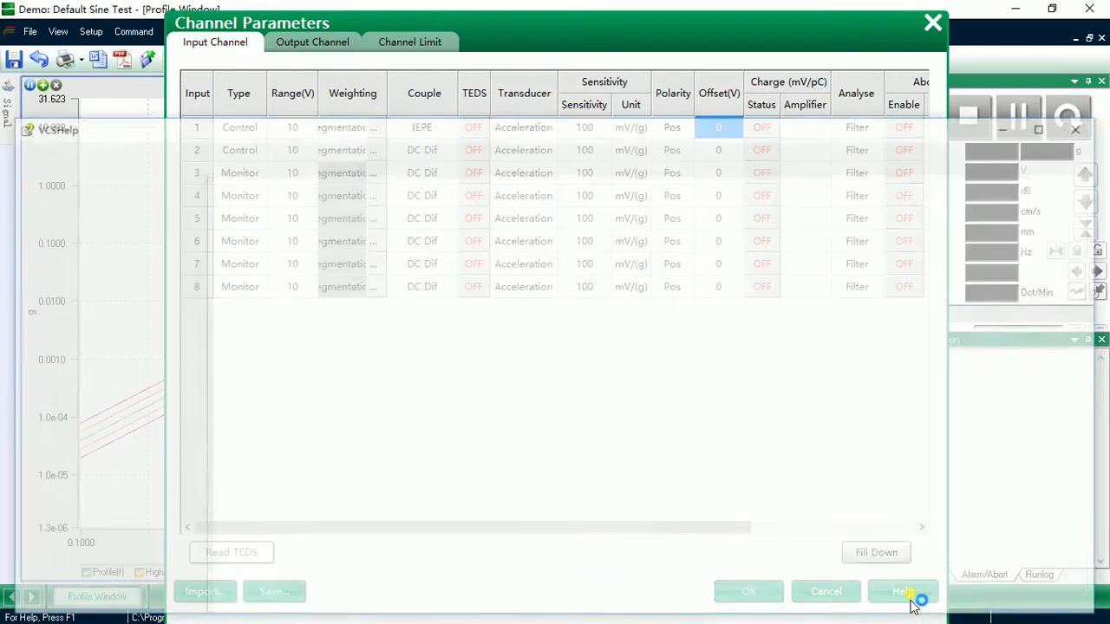
pyautogui.moveTo(705, 140); pyautogui.dragTo(464, 177)
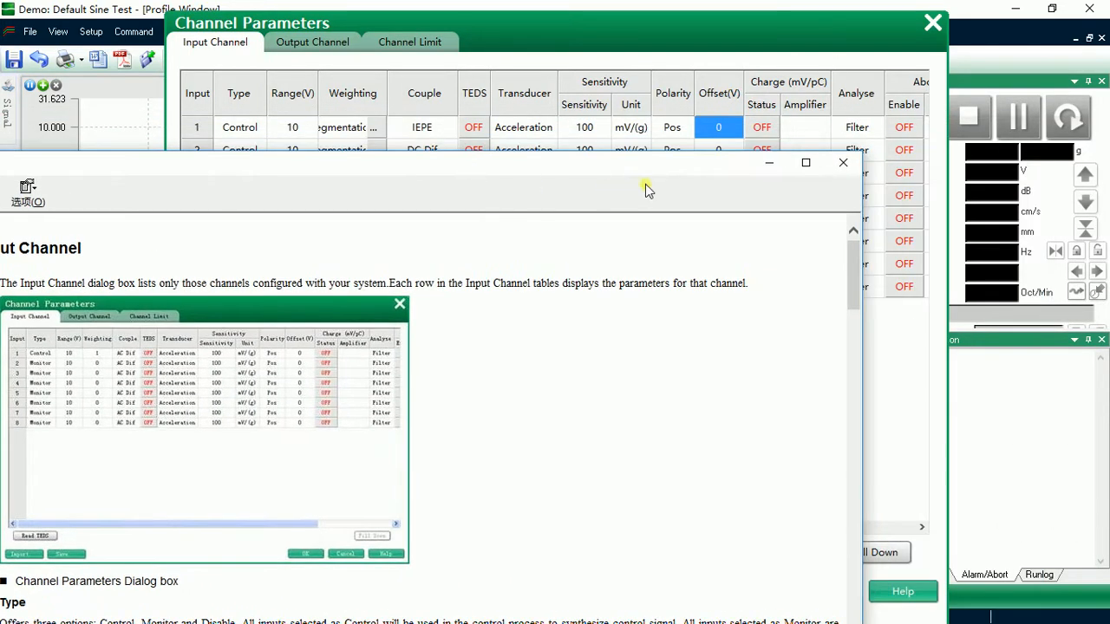
pyautogui.click(842, 163)
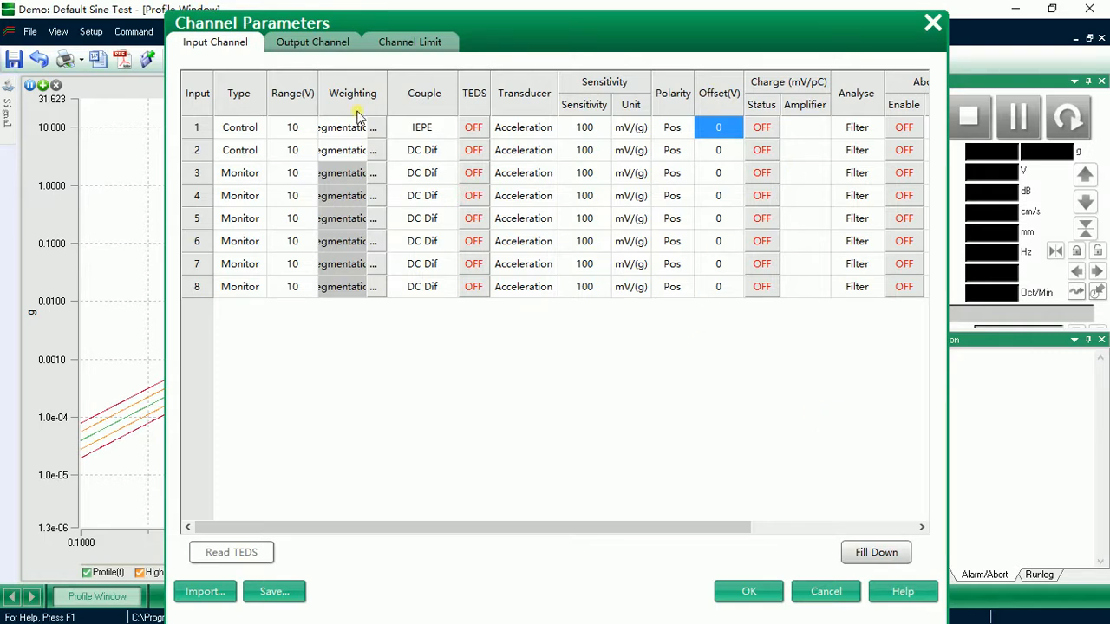
# Review the output channel and channel limit settings, and confirm the channel parameters.
pyautogui.click(324, 42)
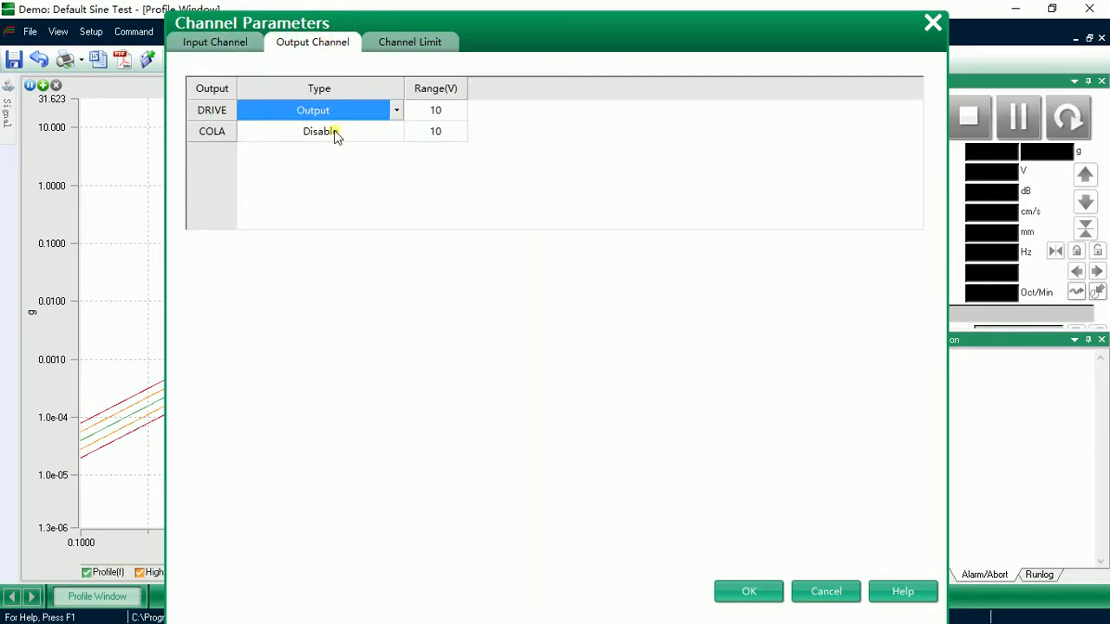
pyautogui.click(433, 47)
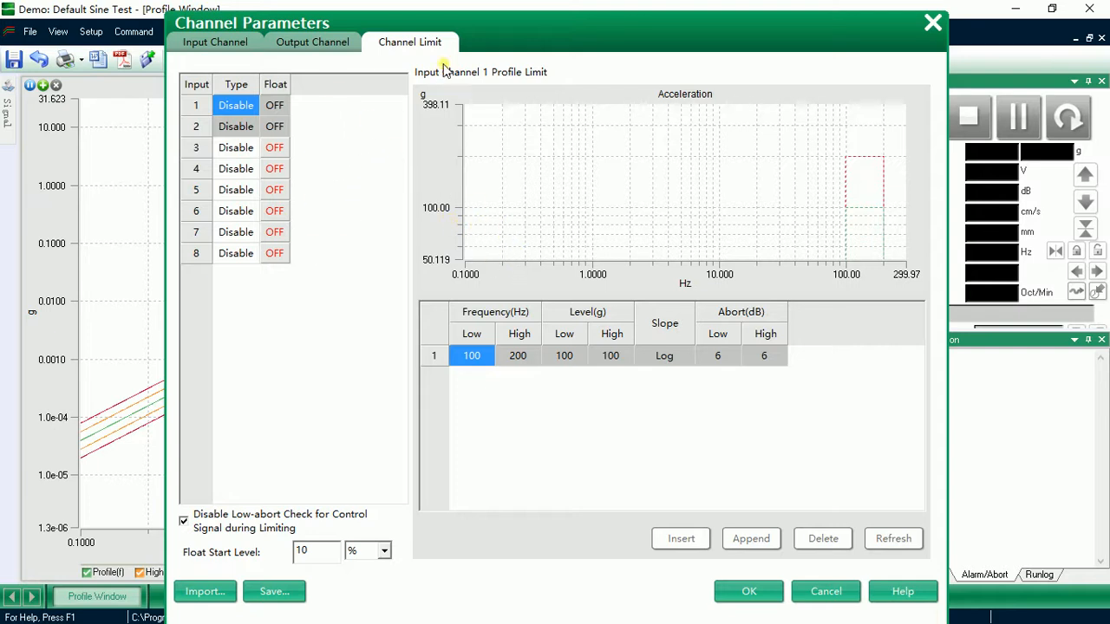
pyautogui.click(323, 41)
pyautogui.click(431, 43)
pyautogui.click(222, 45)
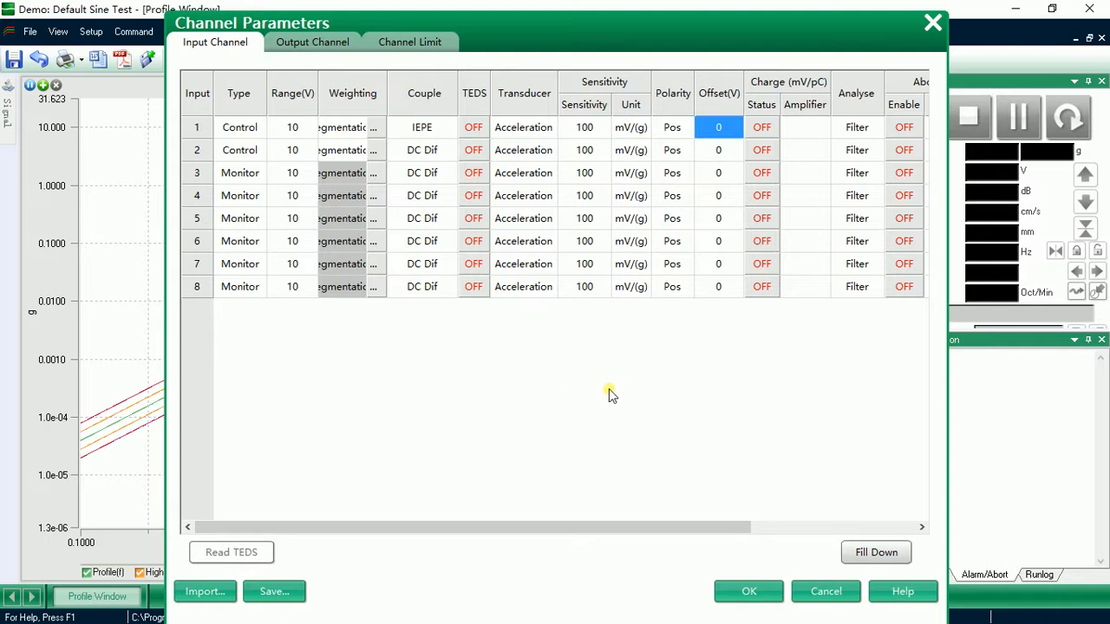
pyautogui.click(751, 592)
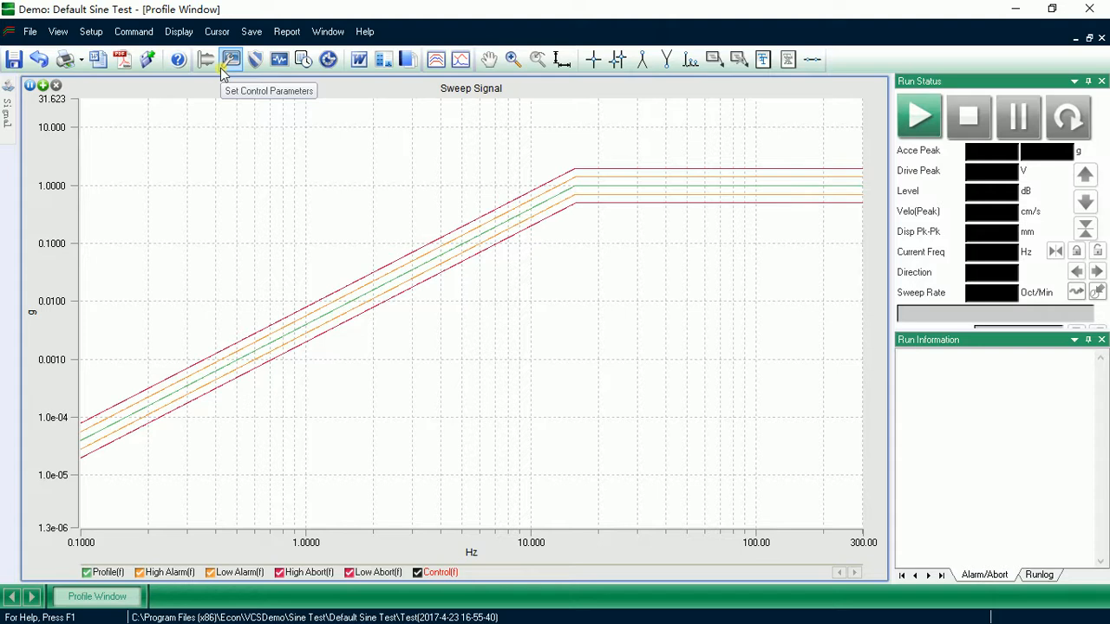
# Take a brief look at the control parameters and close them without changes.
pyautogui.click(227, 63)
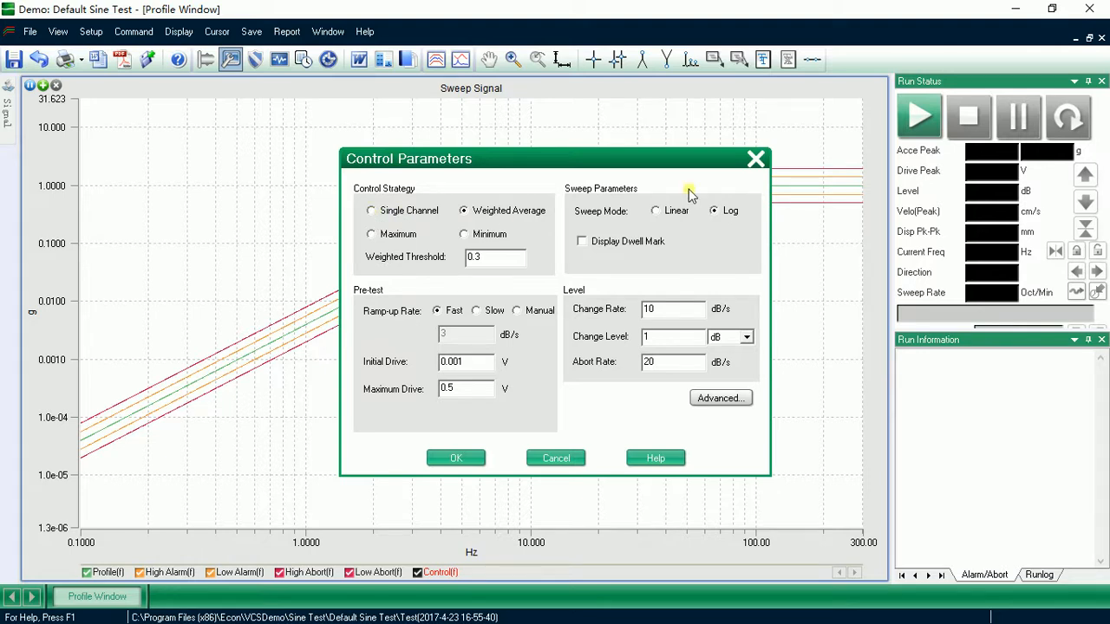
pyautogui.click(755, 160)
# Set the type of input channel 2 to Disable, fill it down to channels 3 through 8, and confirm the channel parameters.
pyautogui.click(207, 66)
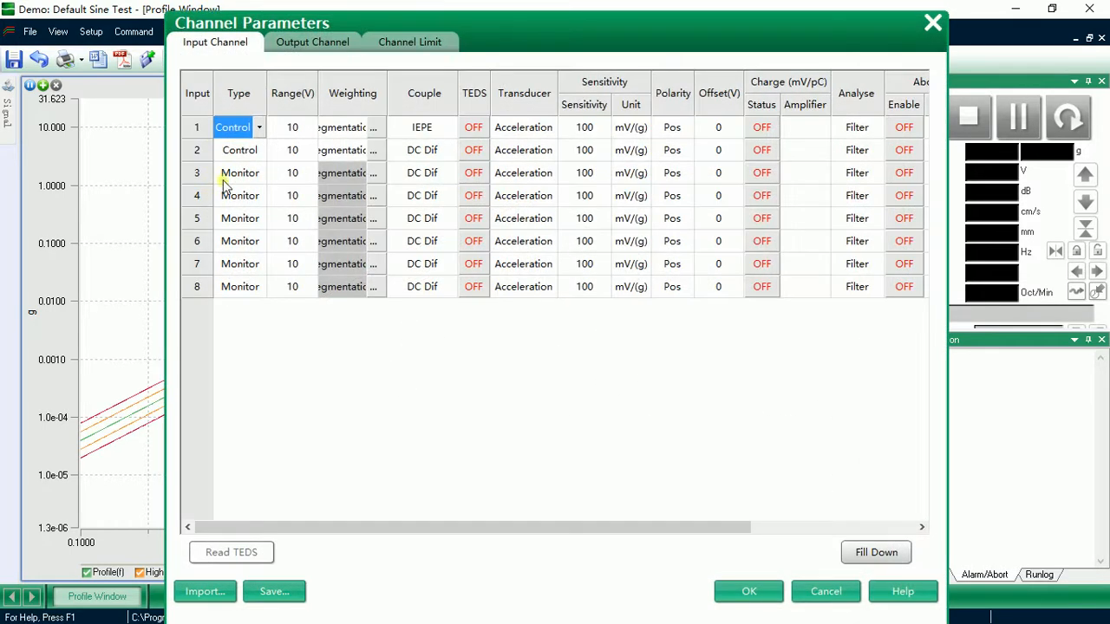
pyautogui.click(235, 150)
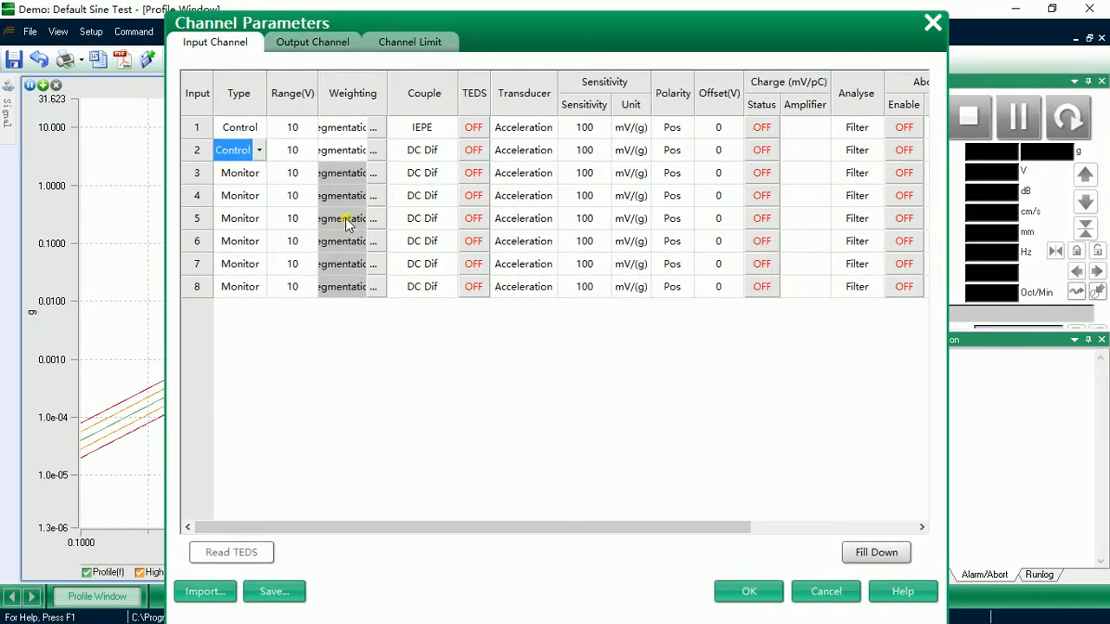
pyautogui.click(258, 151)
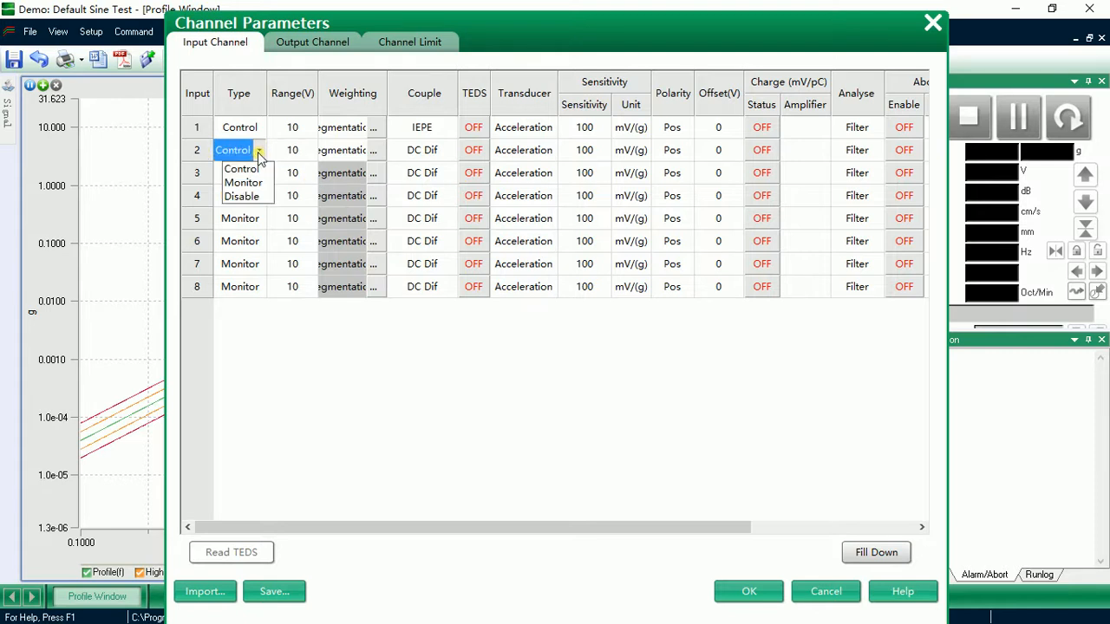
pyautogui.click(242, 196)
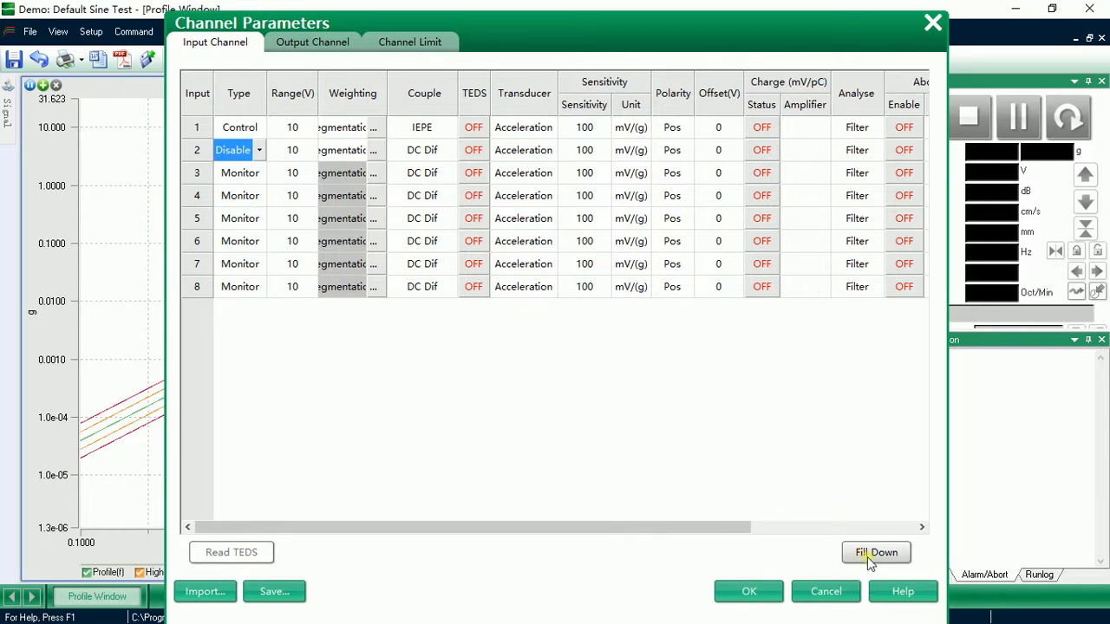
pyautogui.click(257, 151)
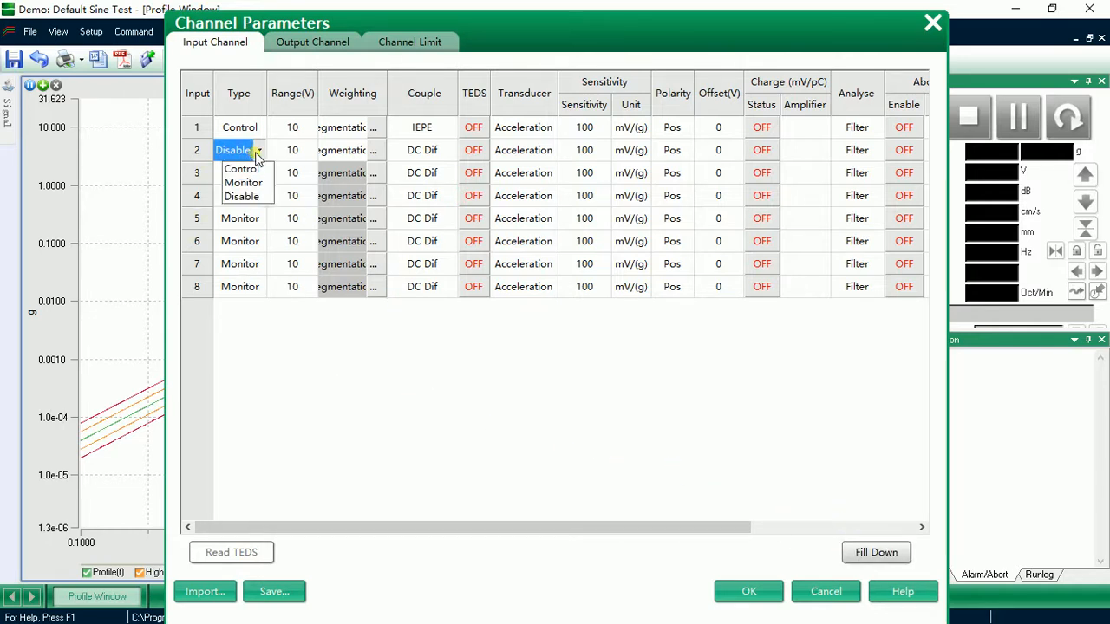
pyautogui.click(244, 197)
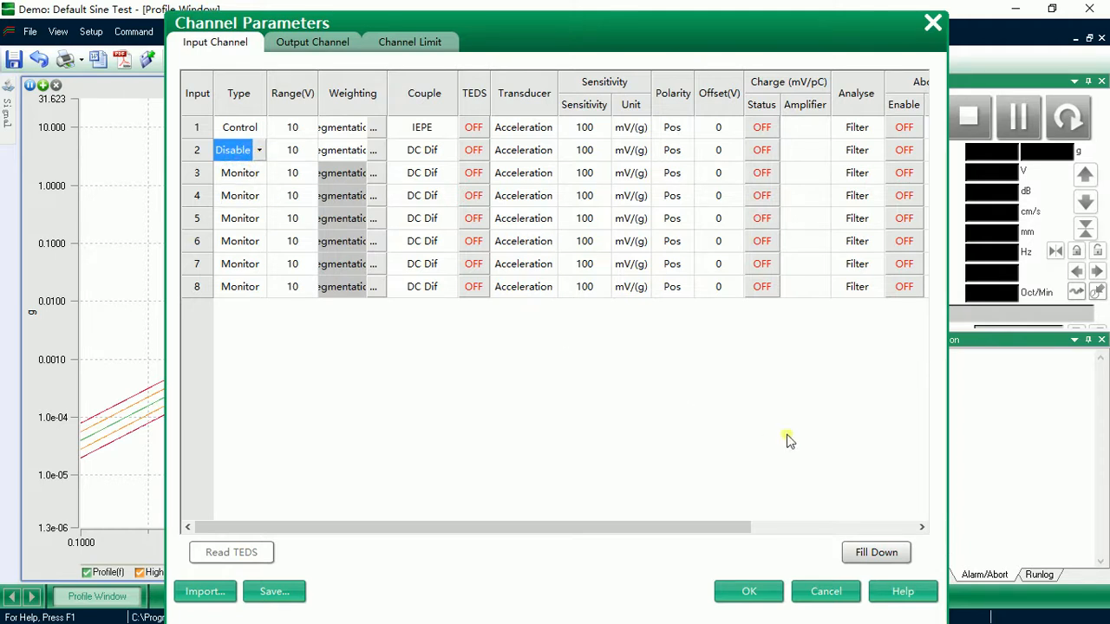
pyautogui.click(880, 554)
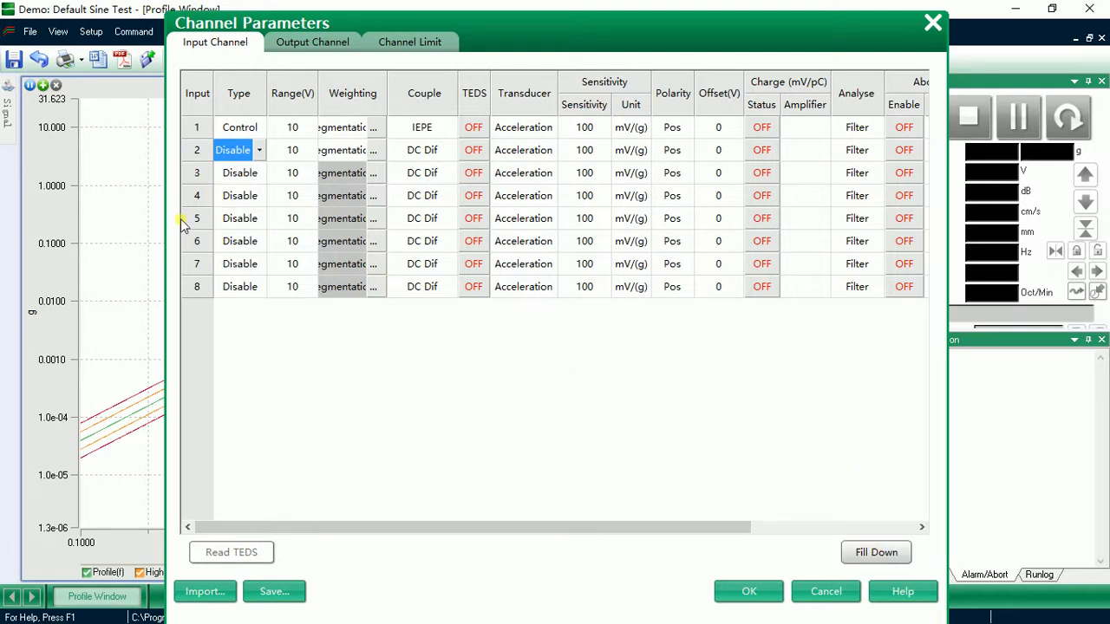
pyautogui.click(764, 593)
pyautogui.click(503, 343)
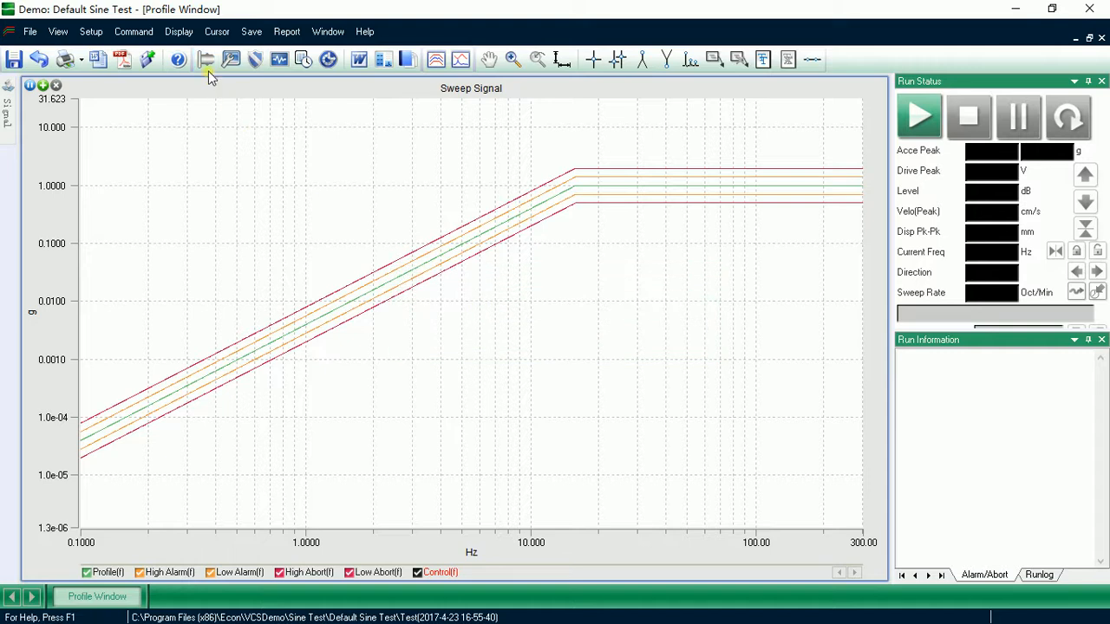
# Review the control strategy, sweep, pre-test and level settings in the control parameters, and accept them.
pyautogui.click(230, 59)
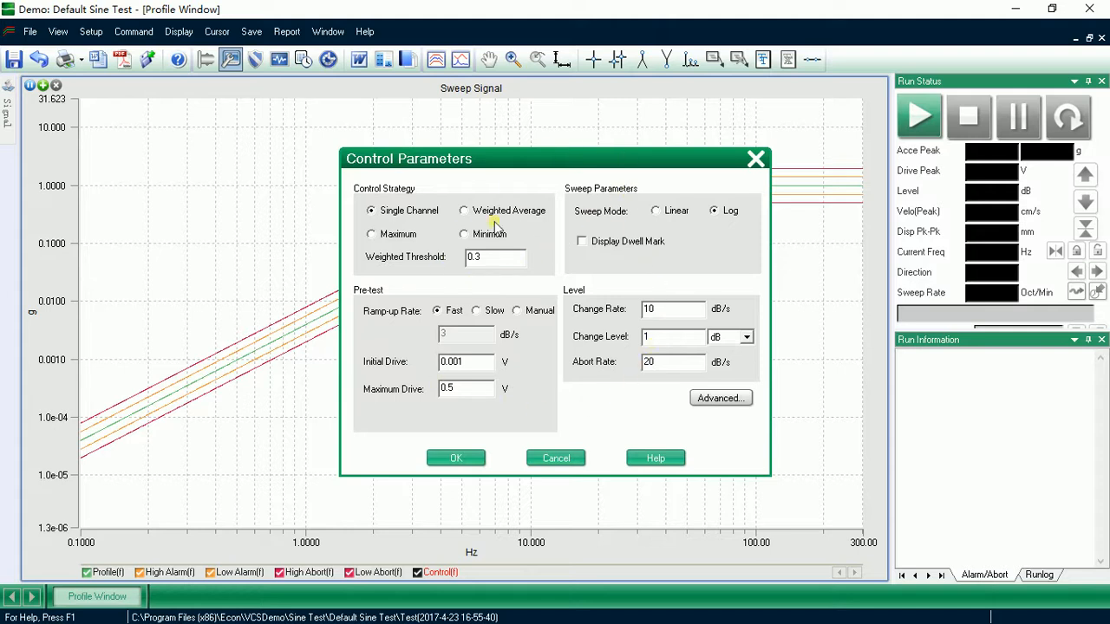
pyautogui.click(458, 461)
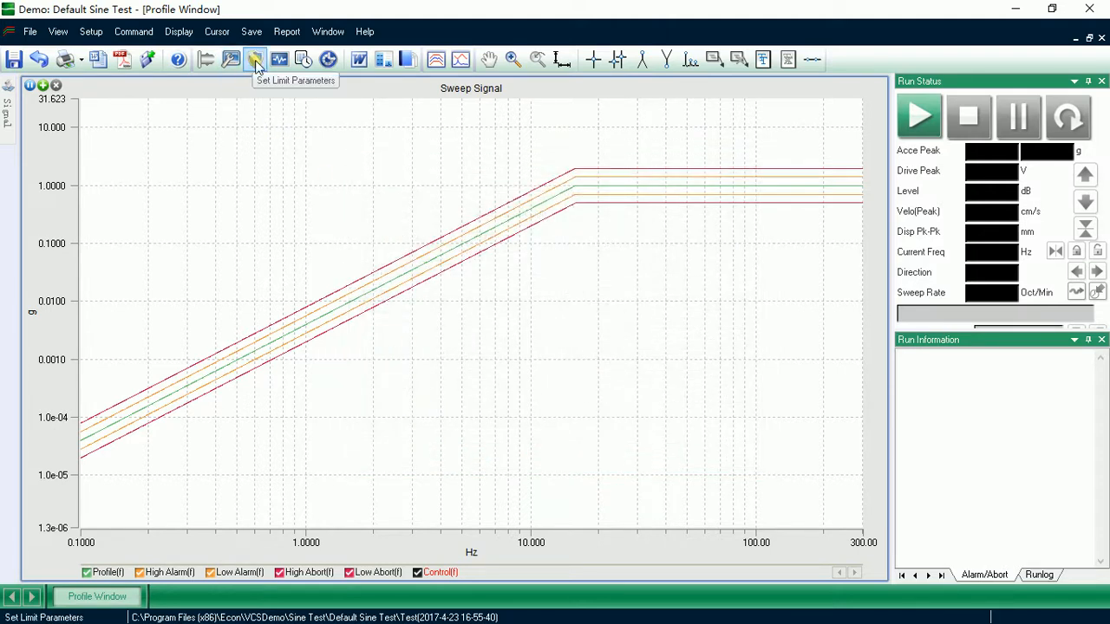
# Open the limit parameters and review the test limits and the shaker parameters.
pyautogui.click(258, 69)
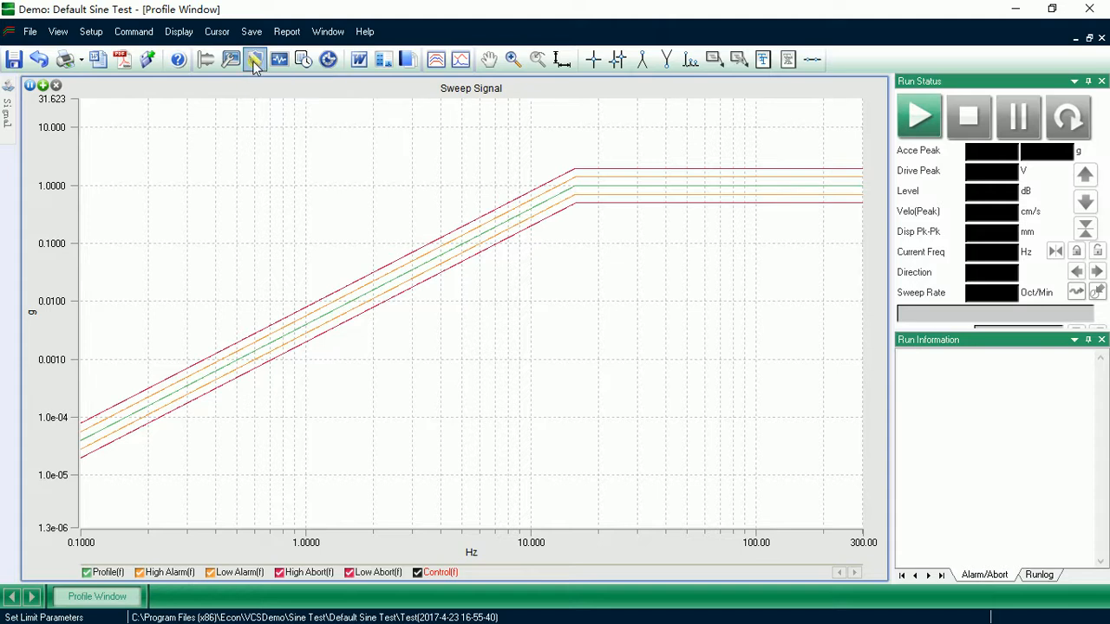
pyautogui.click(255, 60)
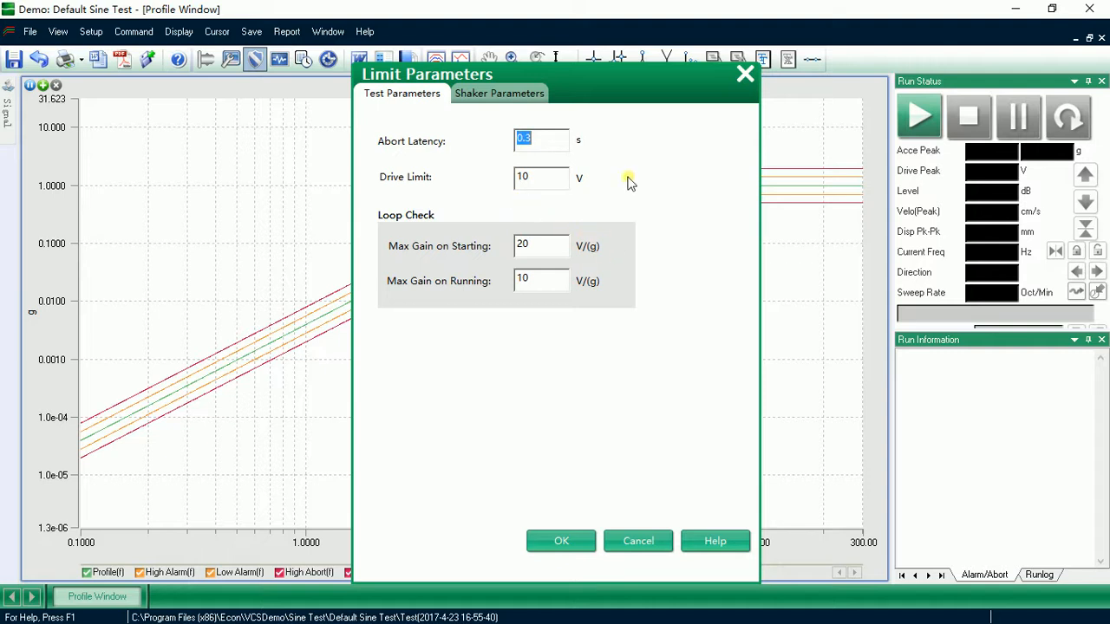
pyautogui.click(515, 98)
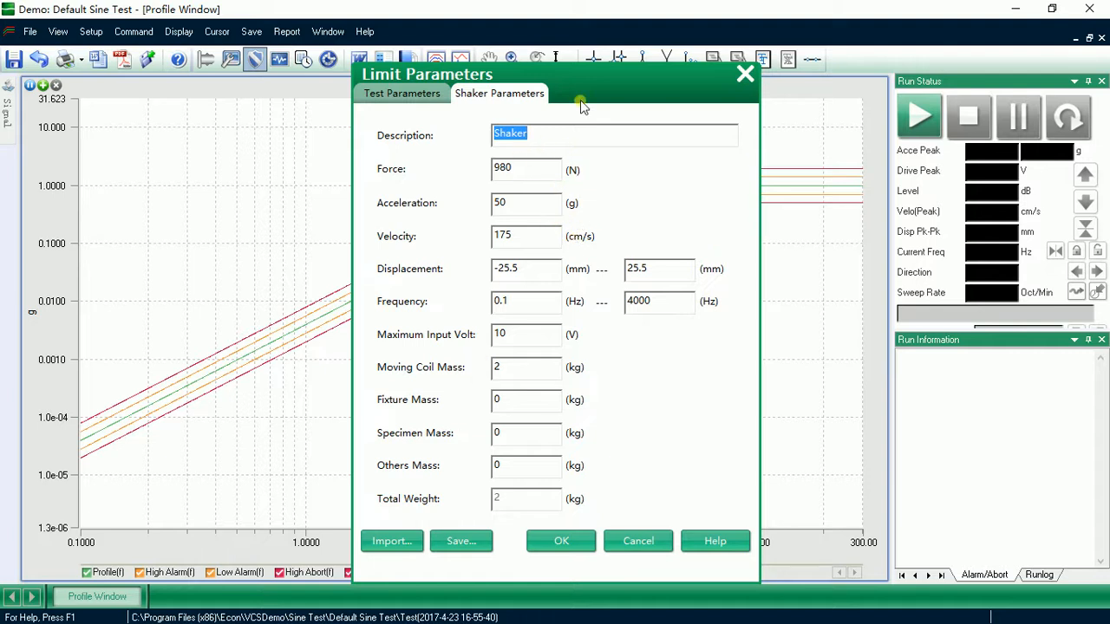
pyautogui.moveTo(593, 74); pyautogui.dragTo(588, 36)
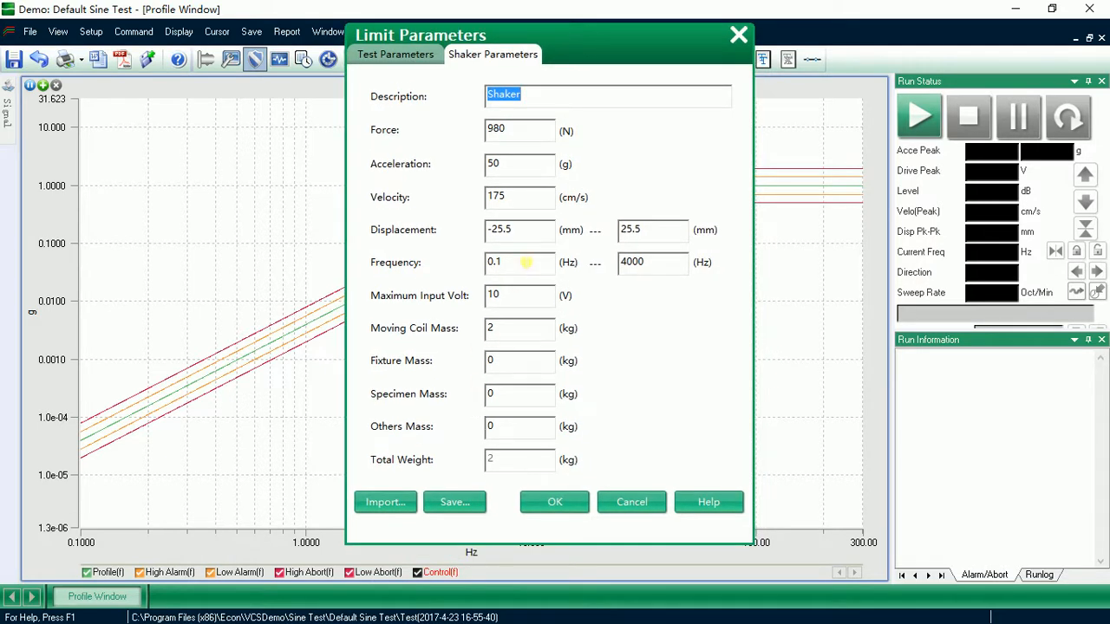
# Look at the saving and importing of shaker parameter files, cancel without loading one, and accept the limit parameters.
pyautogui.click(469, 510)
pyautogui.click(381, 507)
pyautogui.click(381, 508)
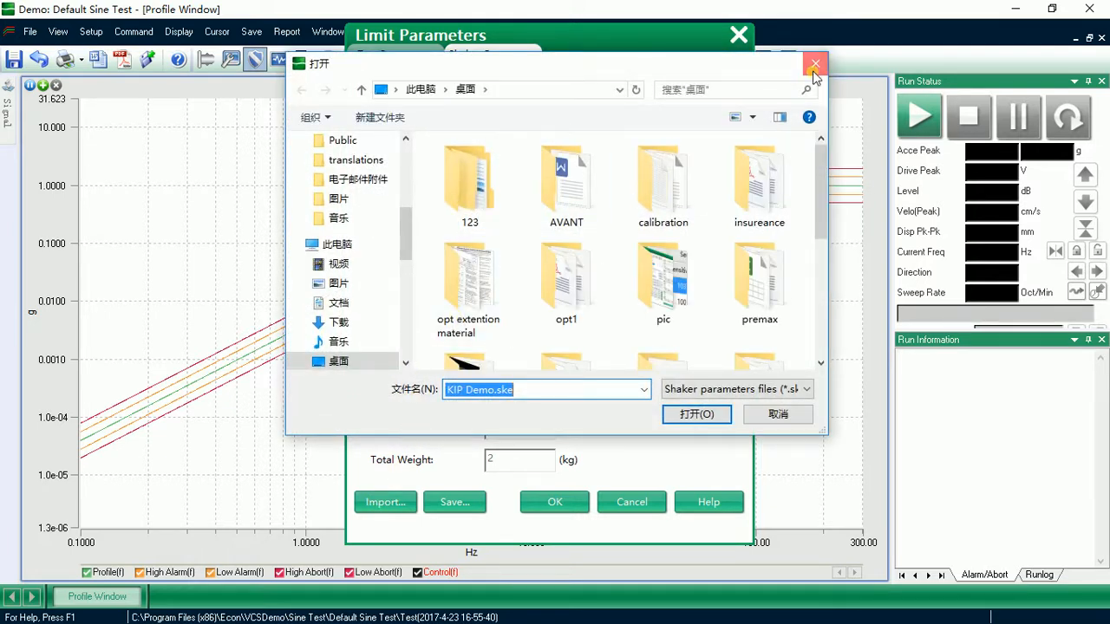
pyautogui.click(815, 70)
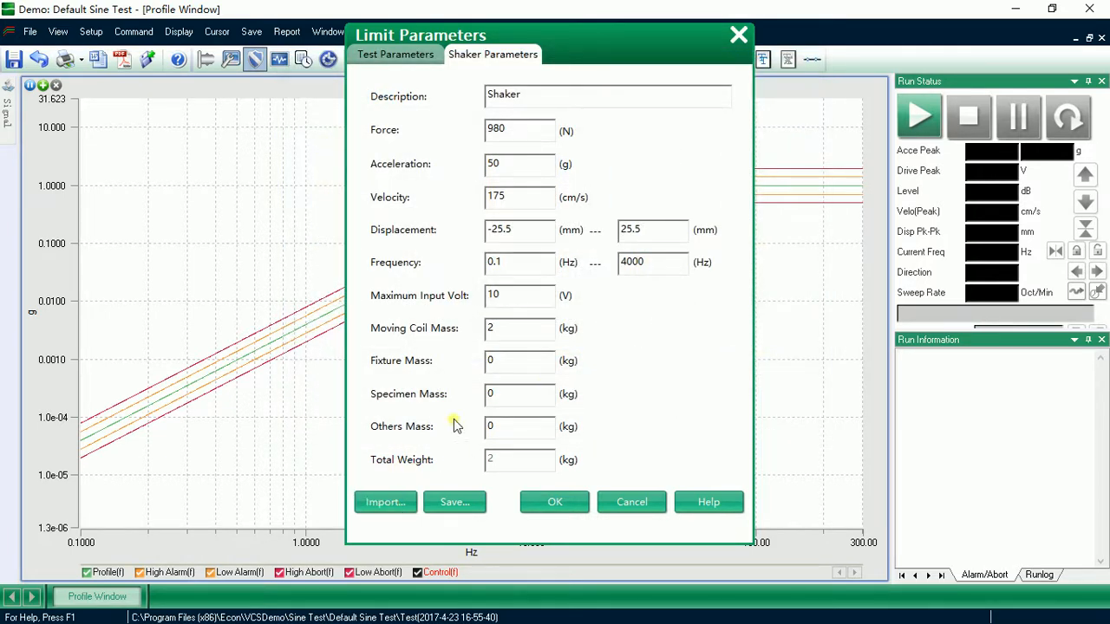
pyautogui.click(818, 67)
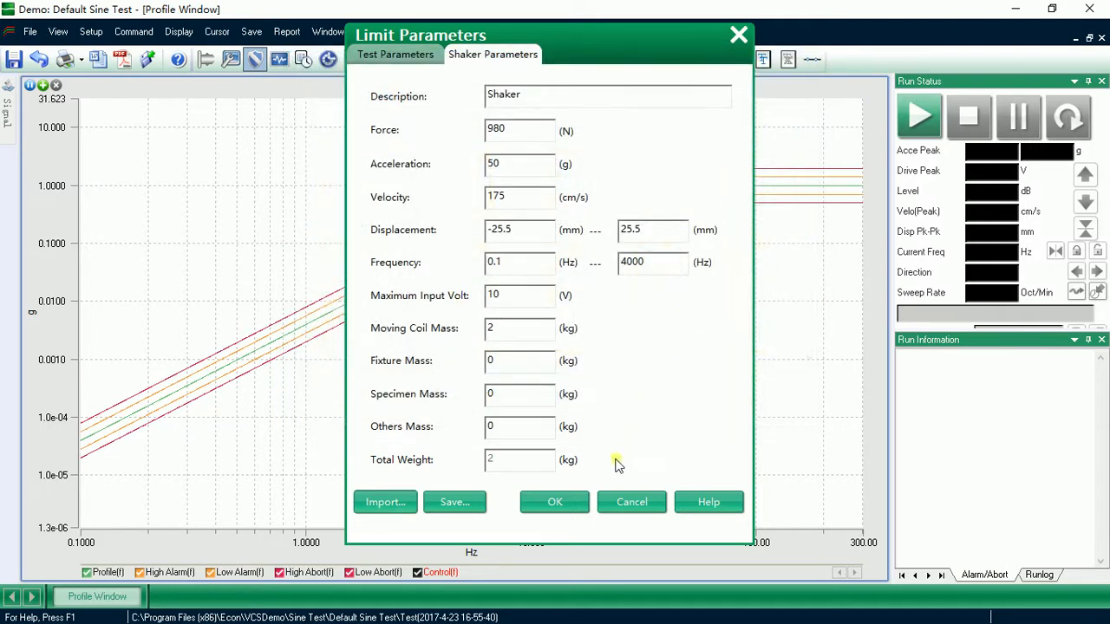
pyautogui.click(567, 503)
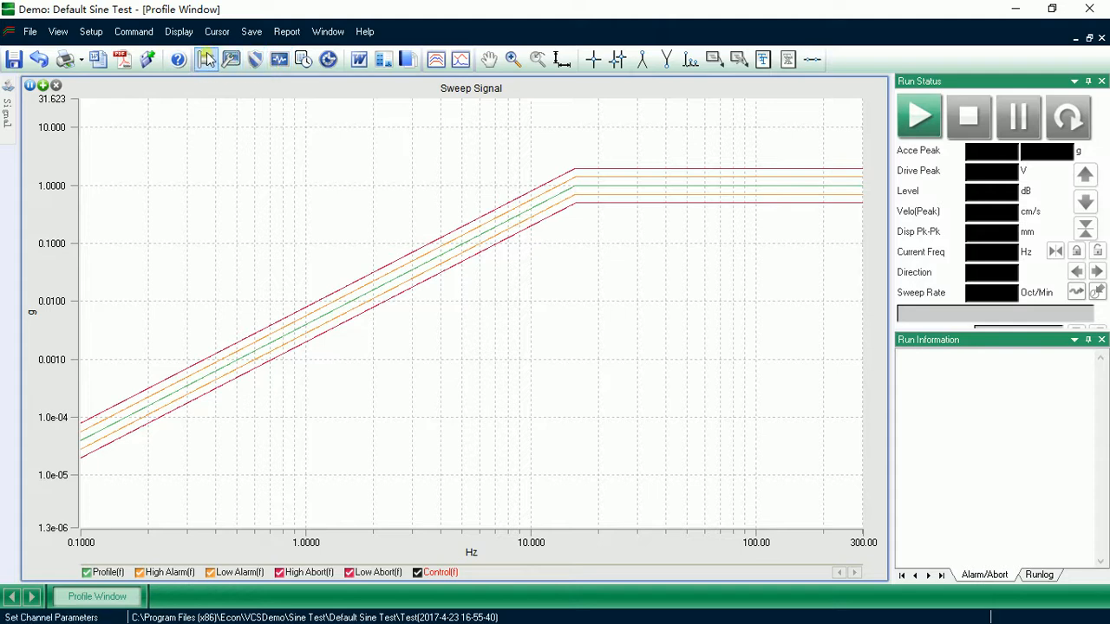
# Open the sine test profile and examine the frequency and peak entries of its two rows.
pyautogui.click(279, 61)
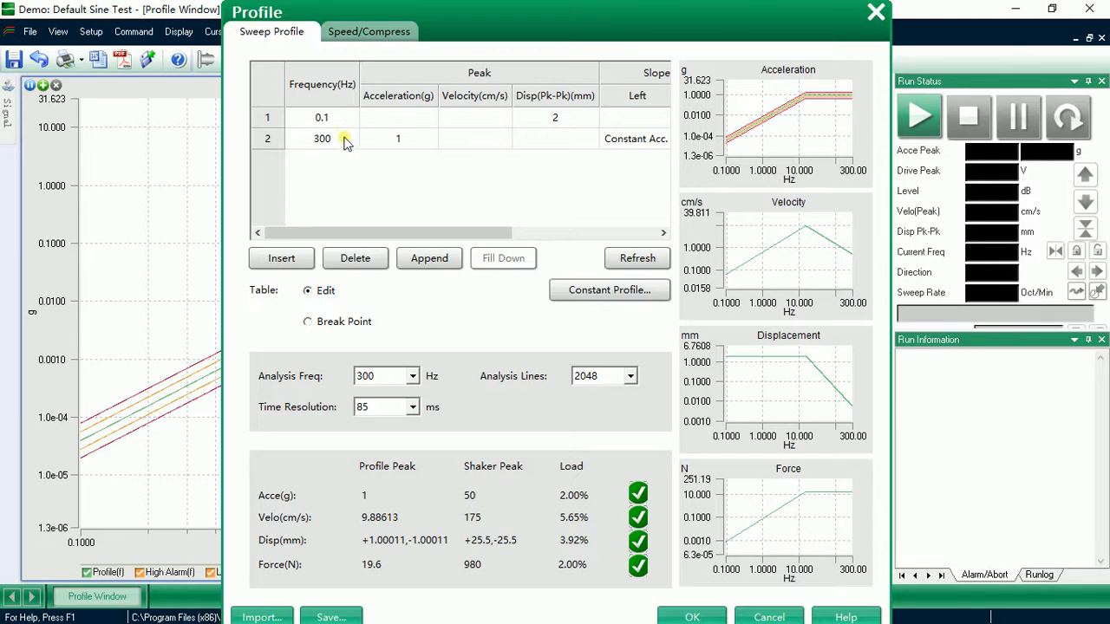
pyautogui.doubleClick(335, 122)
pyautogui.doubleClick(327, 141)
pyautogui.press('Up')
pyautogui.click(349, 139)
pyautogui.click(351, 119)
pyautogui.click(338, 142)
pyautogui.click(406, 145)
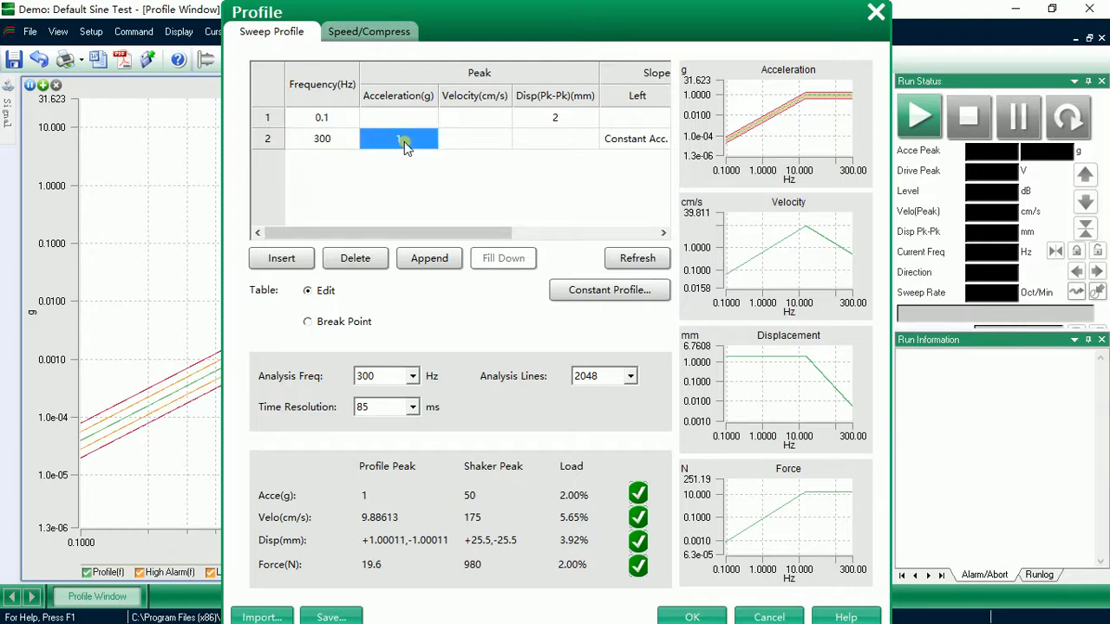
pyautogui.click(480, 142)
pyautogui.click(495, 123)
pyautogui.click(347, 119)
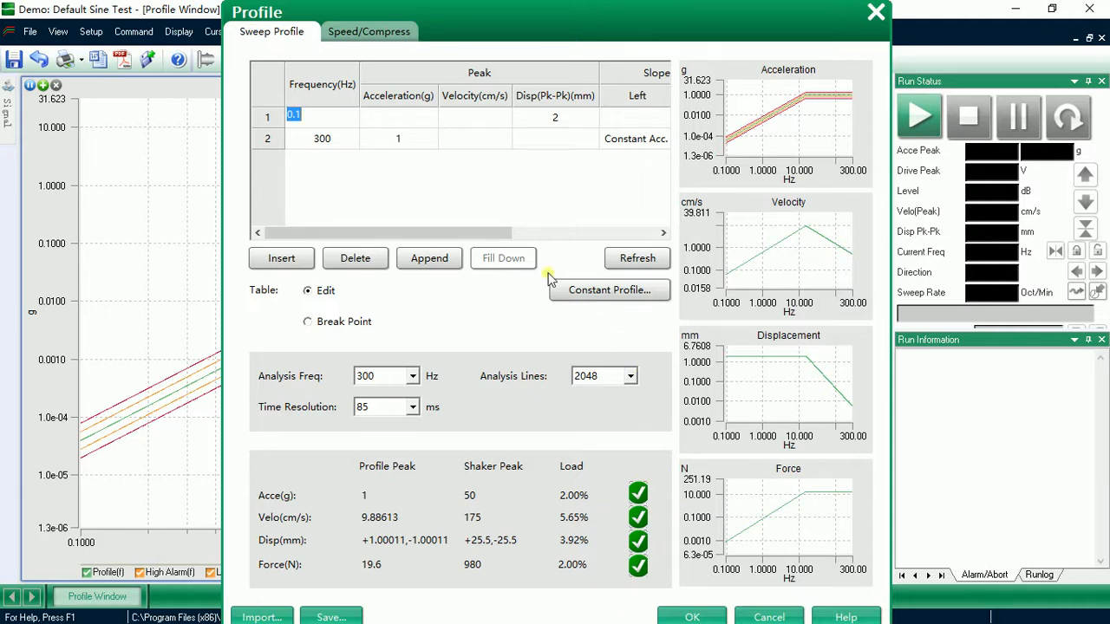
# Clear the displacement of the first profile row and set its frequency to 1 Hz.
pyautogui.click(559, 122)
pyautogui.press('BackSpace')
pyautogui.click(310, 119)
pyautogui.write('1')
pyautogui.press('Return')
# Try a peak acceleration of 10 g in the first profile row and refresh the profile.
pyautogui.click(418, 121)
pyautogui.write('1')
pyautogui.click(630, 259)
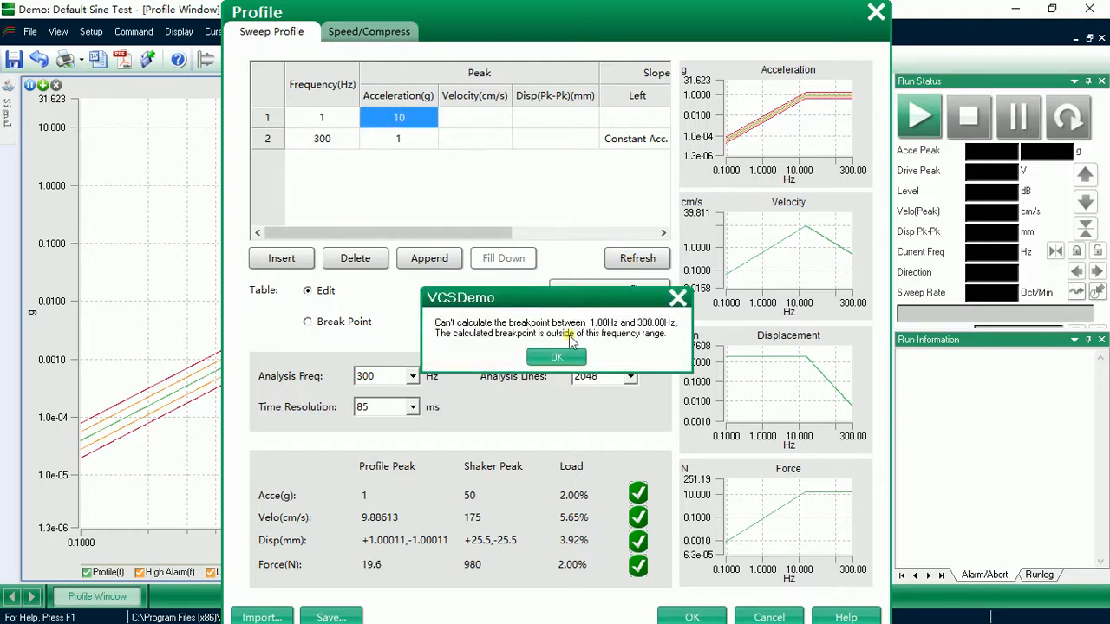
pyautogui.click(551, 357)
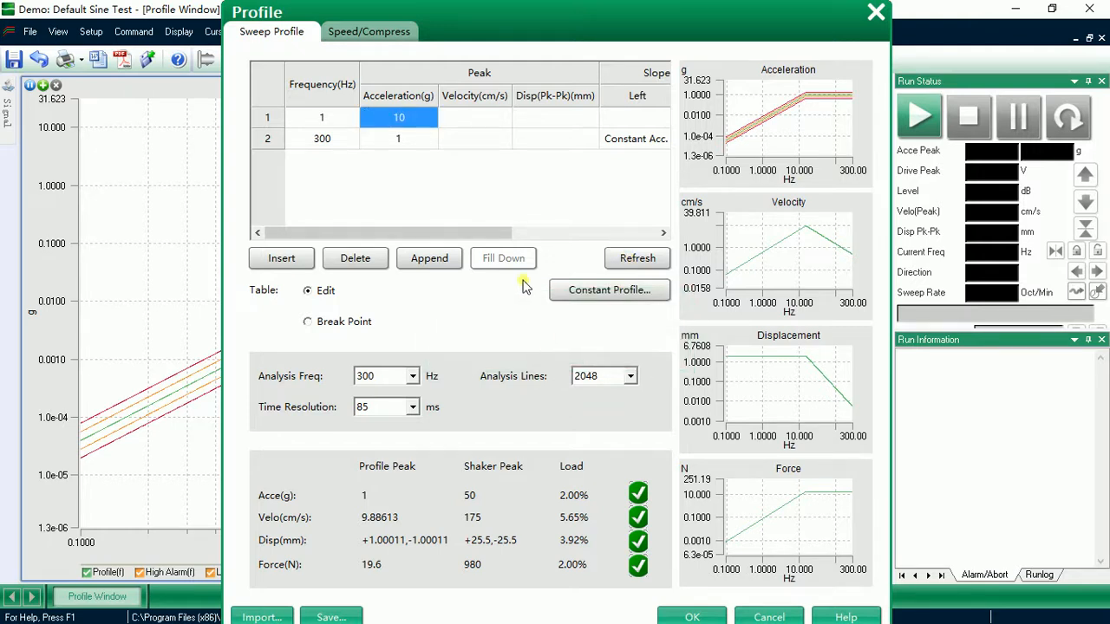
# Set the first profile row's peak acceleration to 1 g and try to refresh the profile.
pyautogui.click(415, 118)
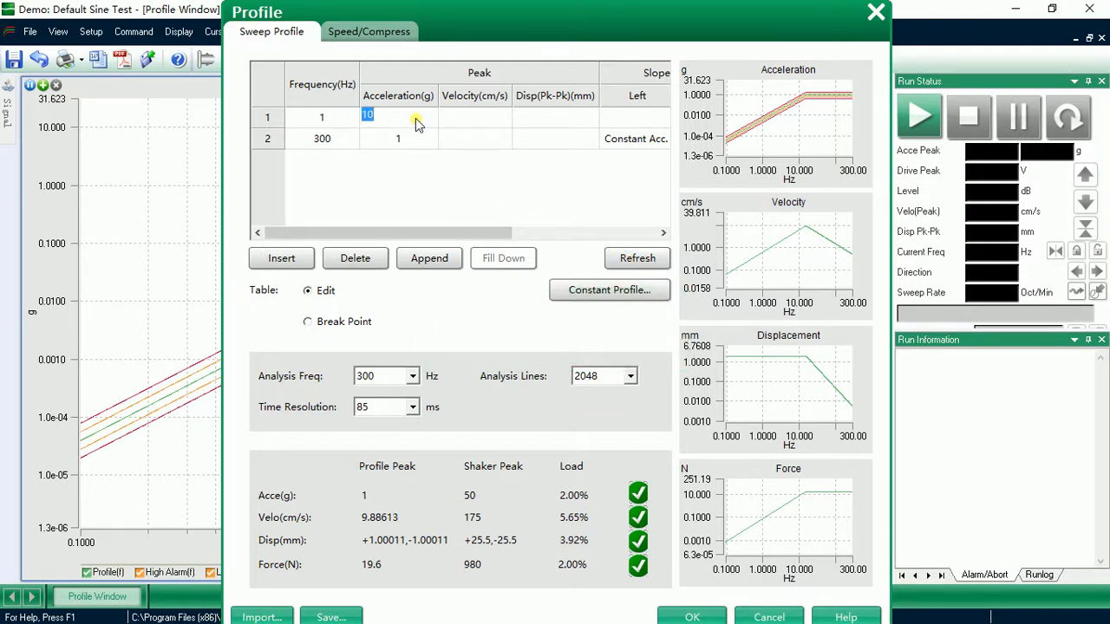
pyautogui.write('1')
pyautogui.click(639, 259)
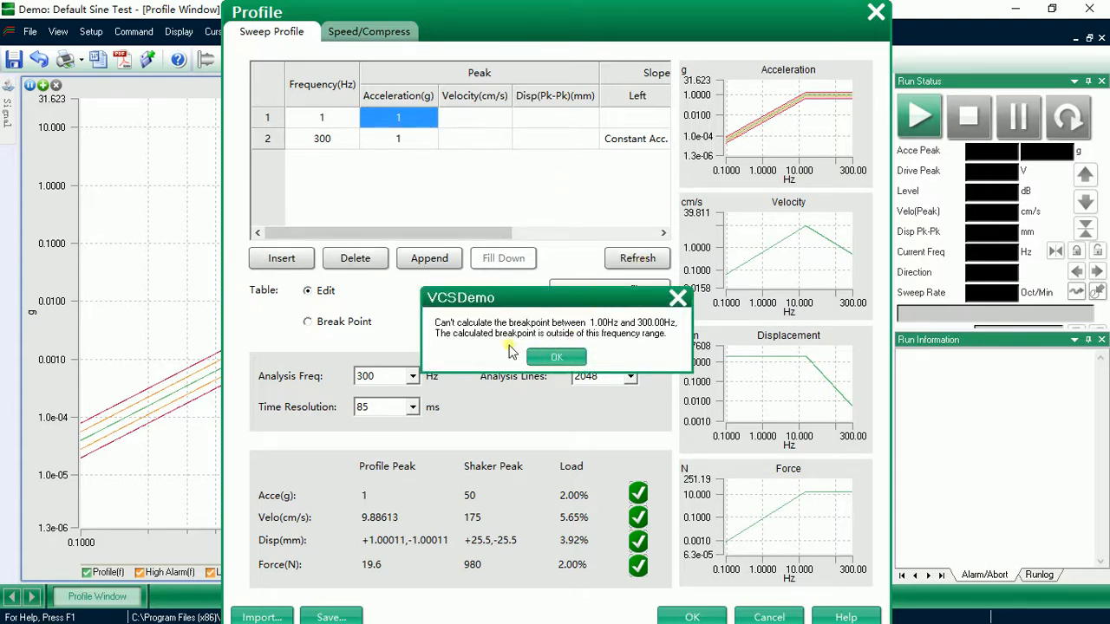
pyautogui.click(556, 357)
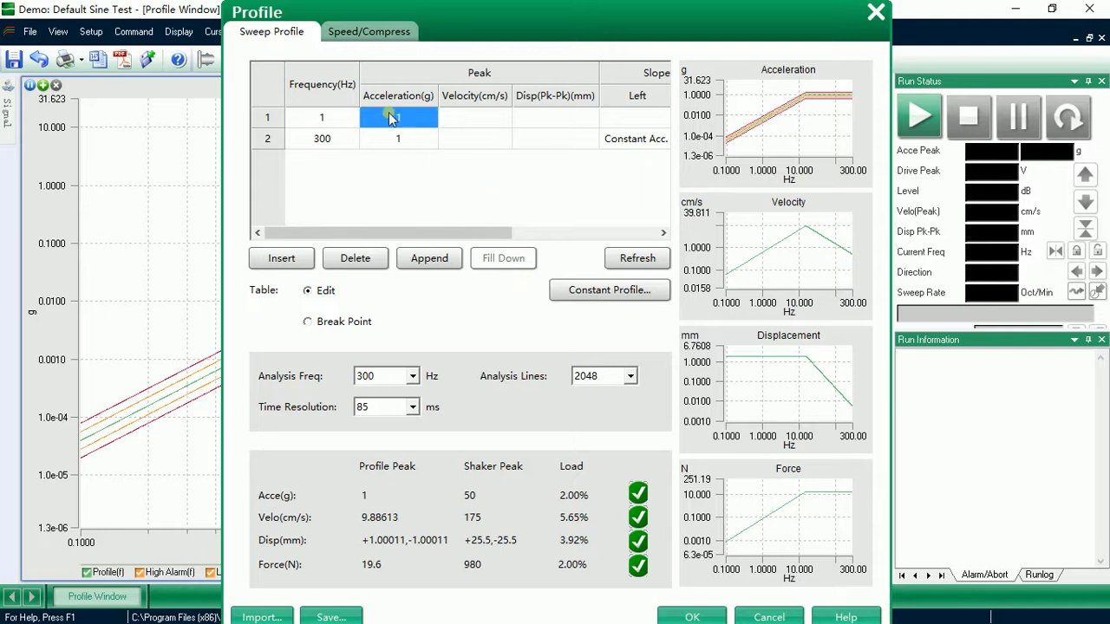
# Clear the second row's left slope and the first row's right slope, and refresh the sweep profile.
pyautogui.click(392, 119)
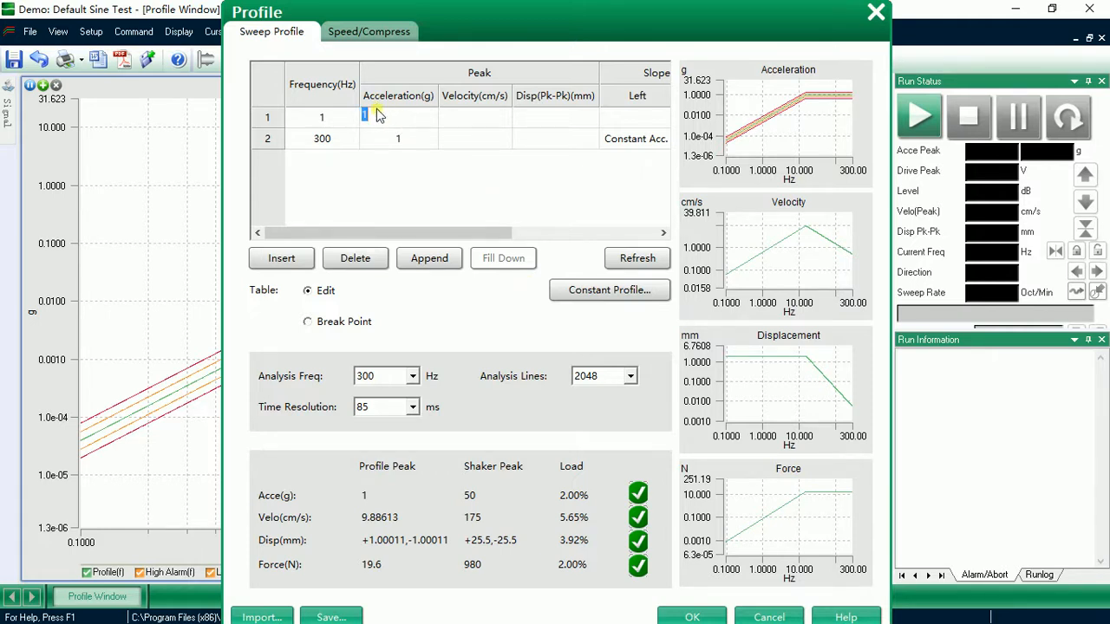
pyautogui.click(322, 139)
pyautogui.click(601, 140)
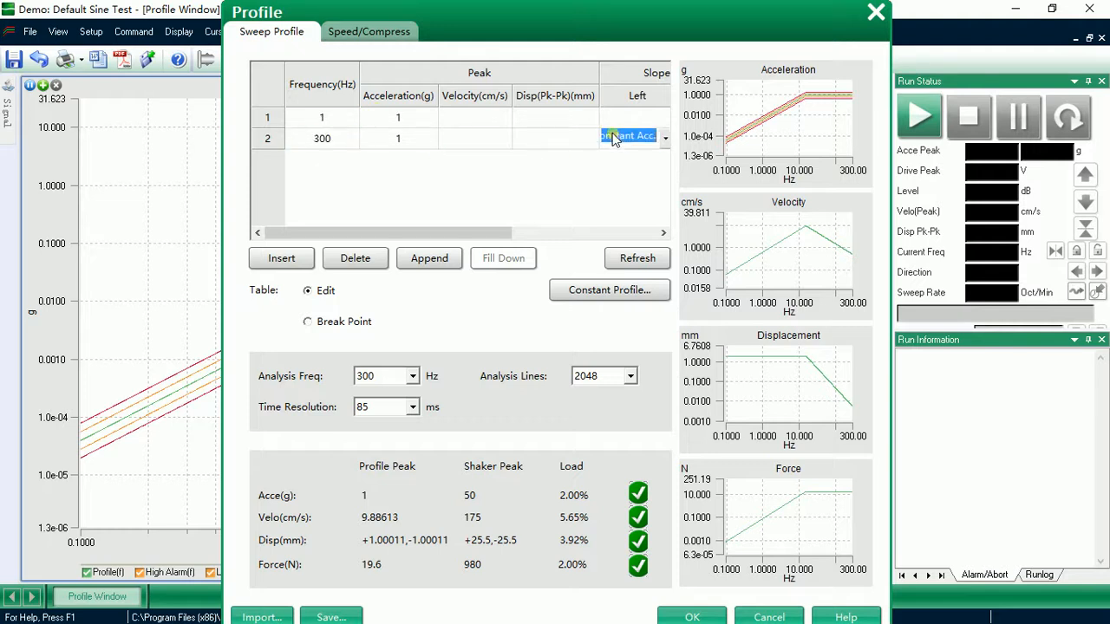
pyautogui.moveTo(512, 236); pyautogui.dragTo(599, 231)
pyautogui.click(566, 117)
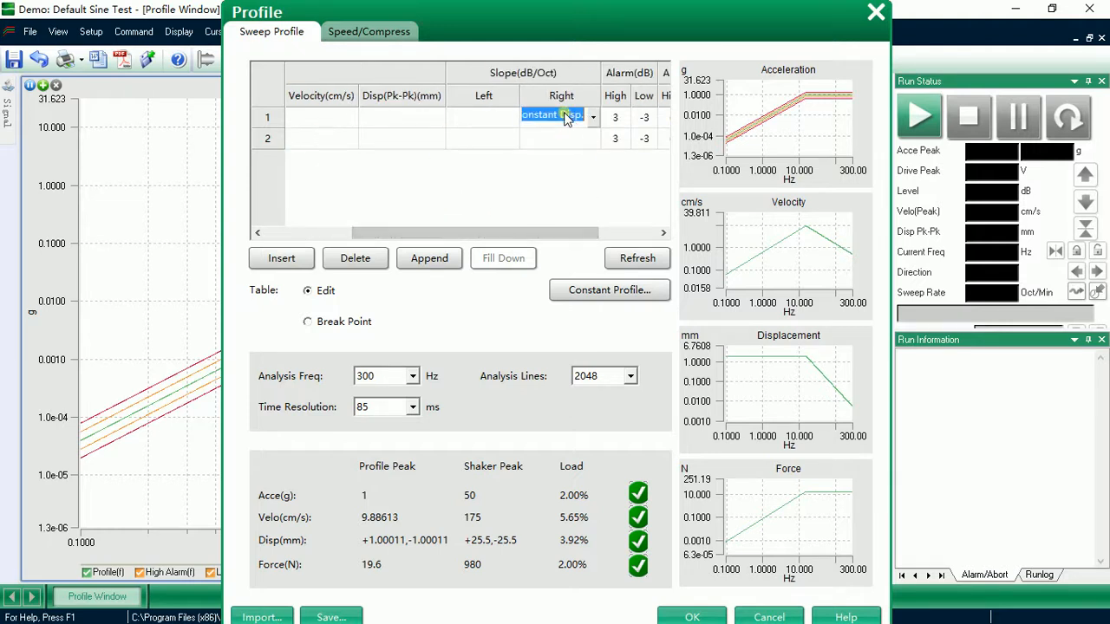
pyautogui.press('BackSpace')
pyautogui.moveTo(529, 233); pyautogui.dragTo(395, 247)
pyautogui.click(642, 261)
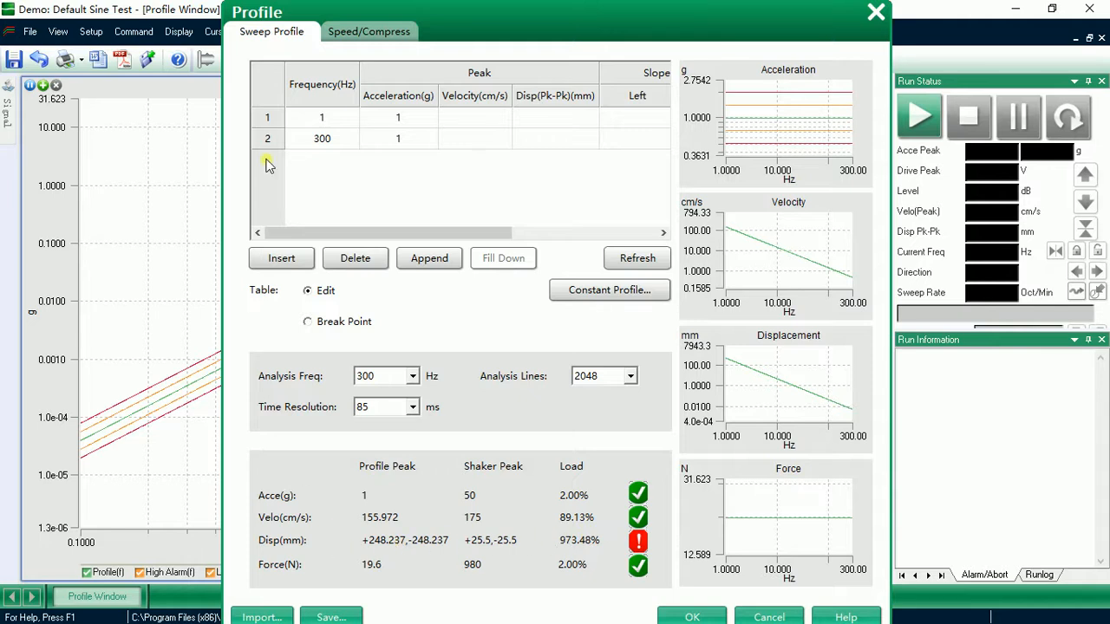
# Set the first profile row's frequency to 10 Hz and the second row's to 2000 Hz, and refresh the profile.
pyautogui.doubleClick(317, 118)
pyautogui.click(328, 124)
pyautogui.write('0')
pyautogui.press('Return')
pyautogui.click(333, 140)
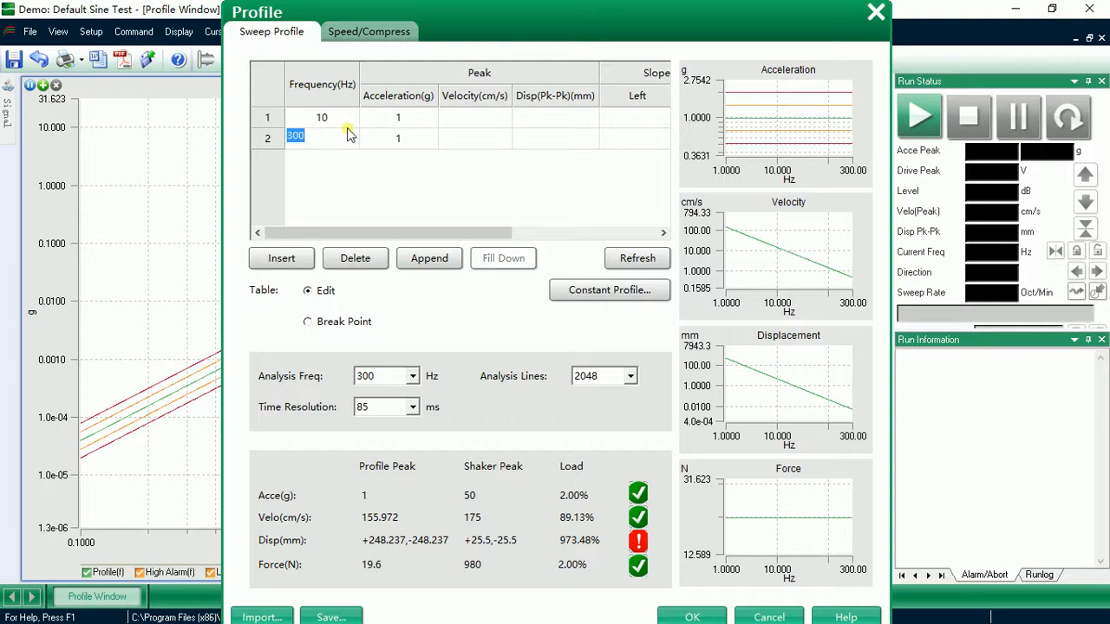
pyautogui.write('2000')
pyautogui.click(562, 186)
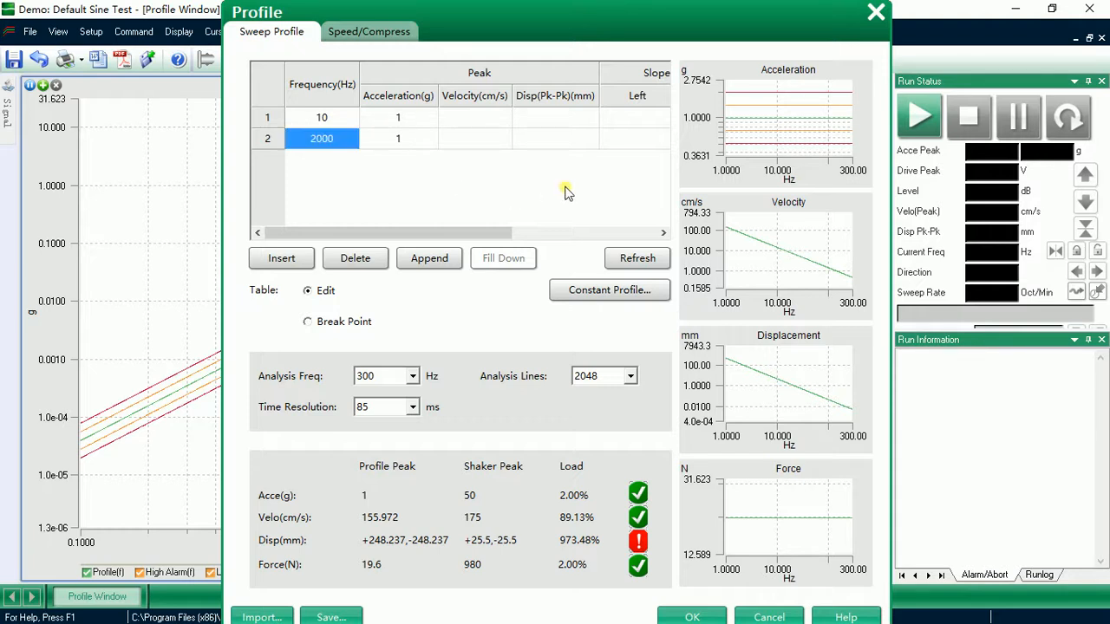
pyautogui.click(641, 262)
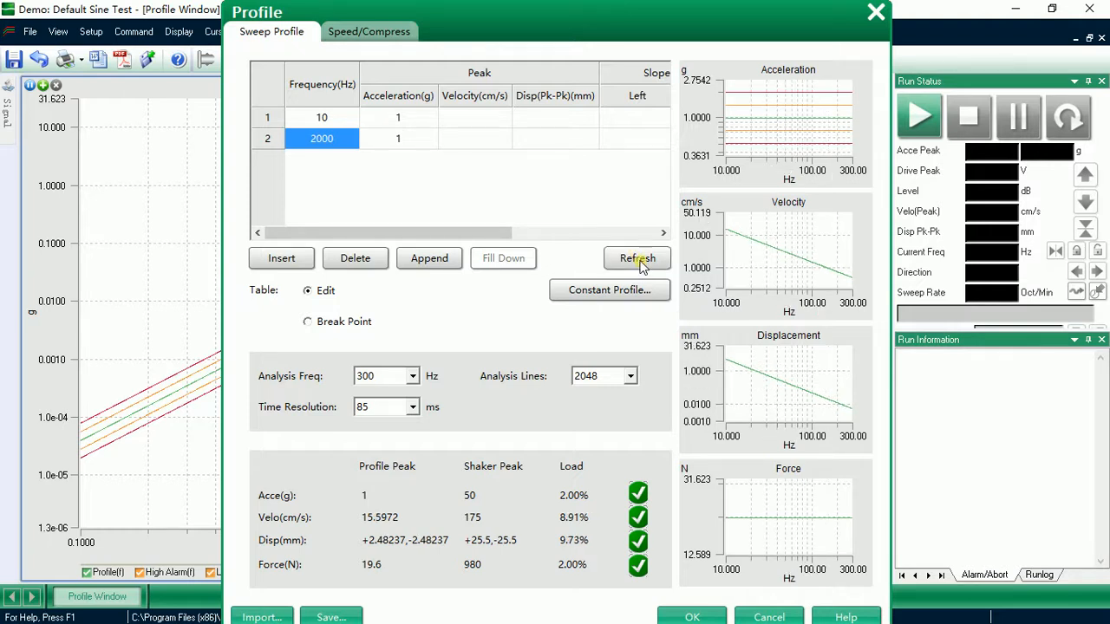
# Set the analysis frequency to 2400 Hz and refresh the sweep profile.
pyautogui.moveTo(490, 233)
pyautogui.mouseDown()
pyautogui.moveTo(605, 231)
pyautogui.moveTo(498, 230)
pyautogui.mouseUp()
pyautogui.click(408, 378)
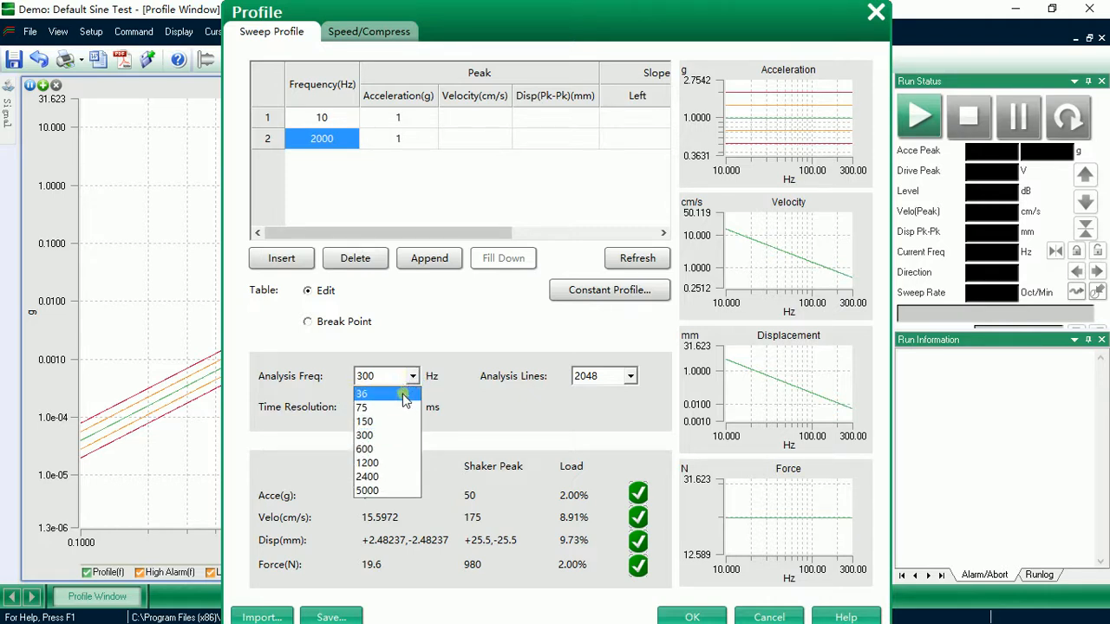
pyautogui.click(397, 478)
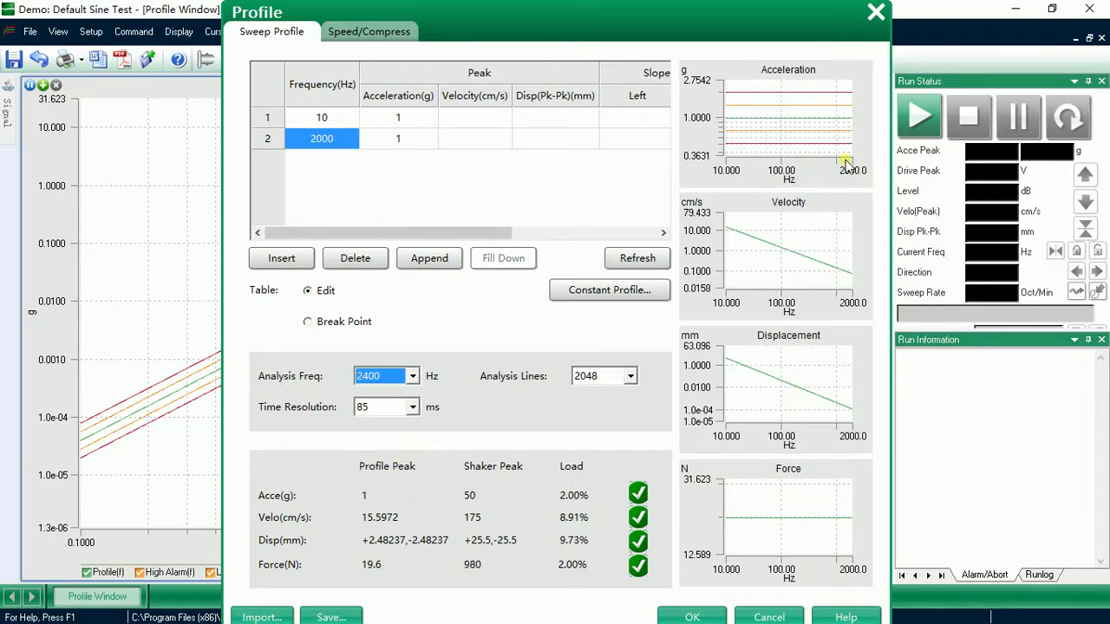
pyautogui.click(632, 263)
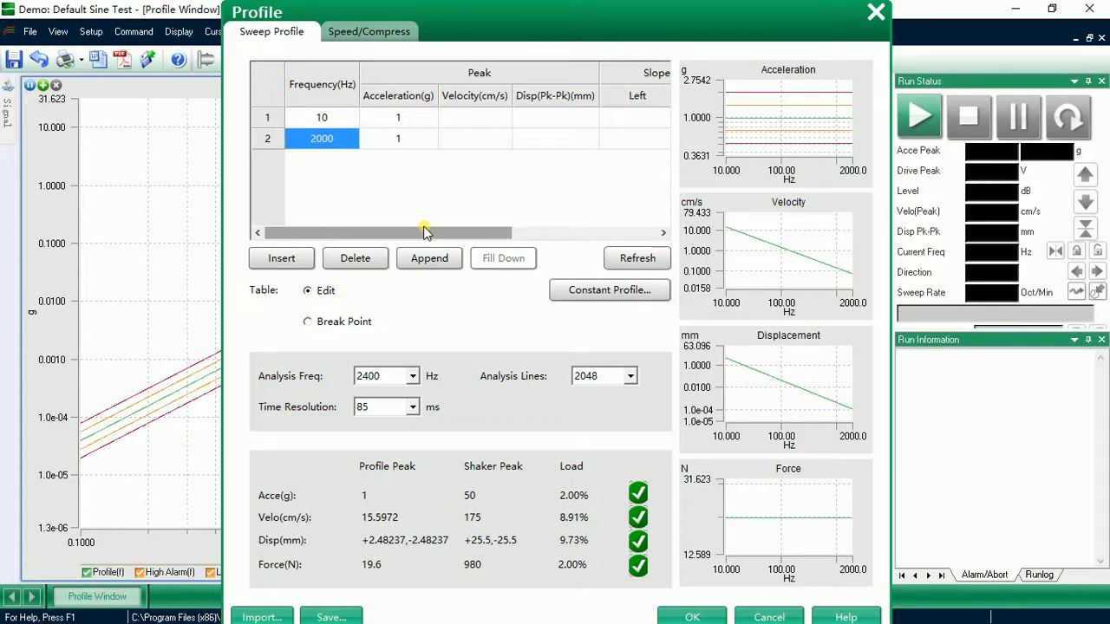
# Review the profile's alarm and abort limits and its sweep speed and compression settings, and accept the profile.
pyautogui.moveTo(417, 234); pyautogui.dragTo(565, 218)
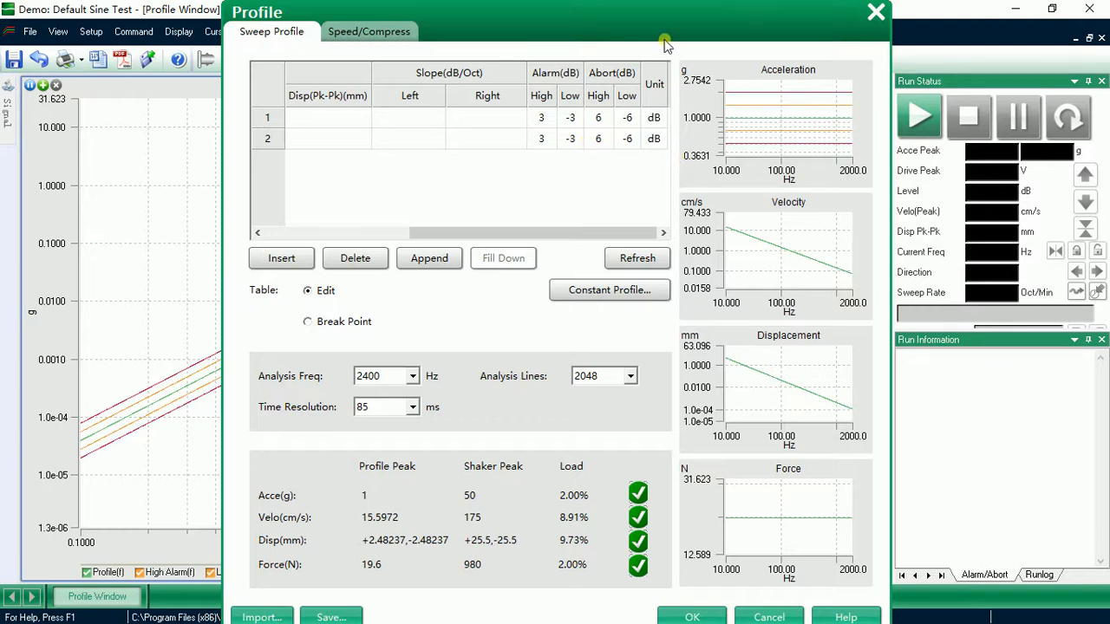
pyautogui.moveTo(640, 23); pyautogui.dragTo(604, 24)
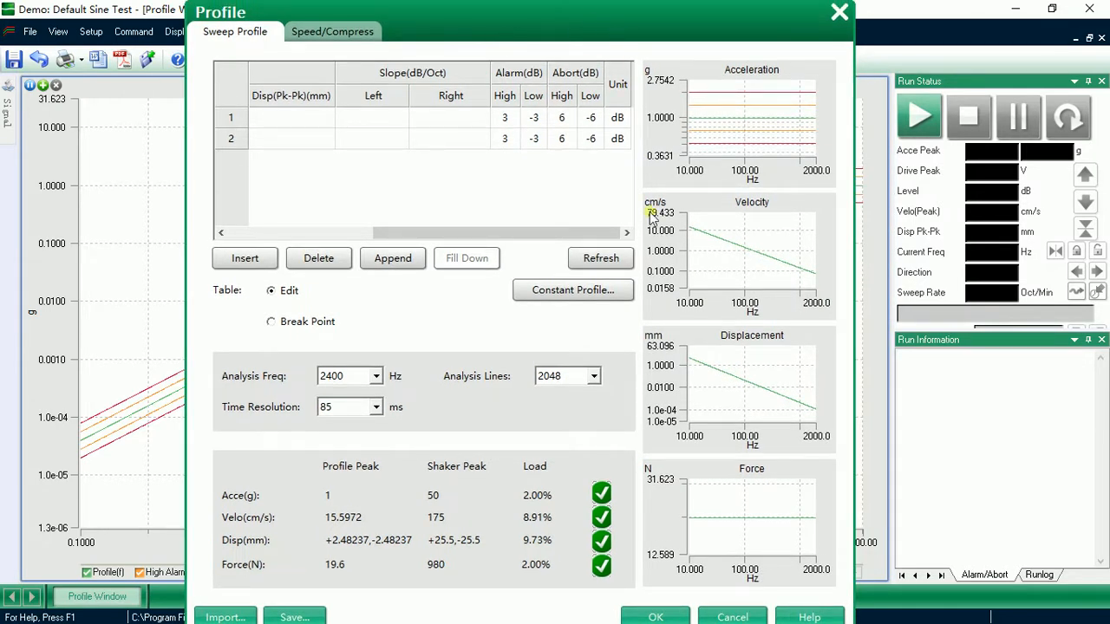
pyautogui.click(343, 34)
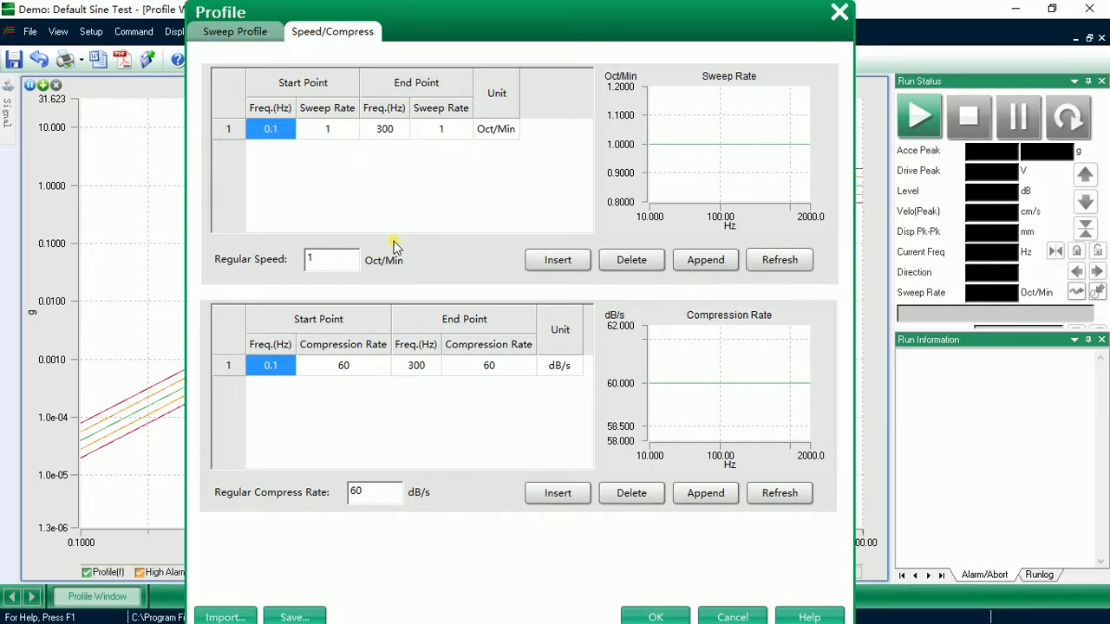
pyautogui.click(257, 37)
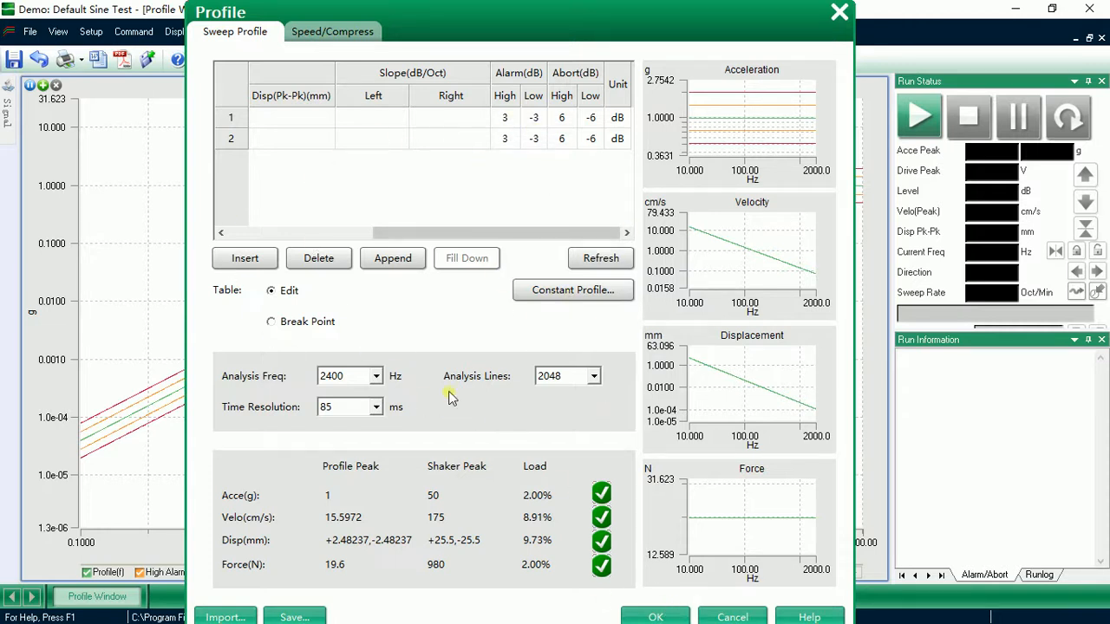
pyautogui.click(656, 616)
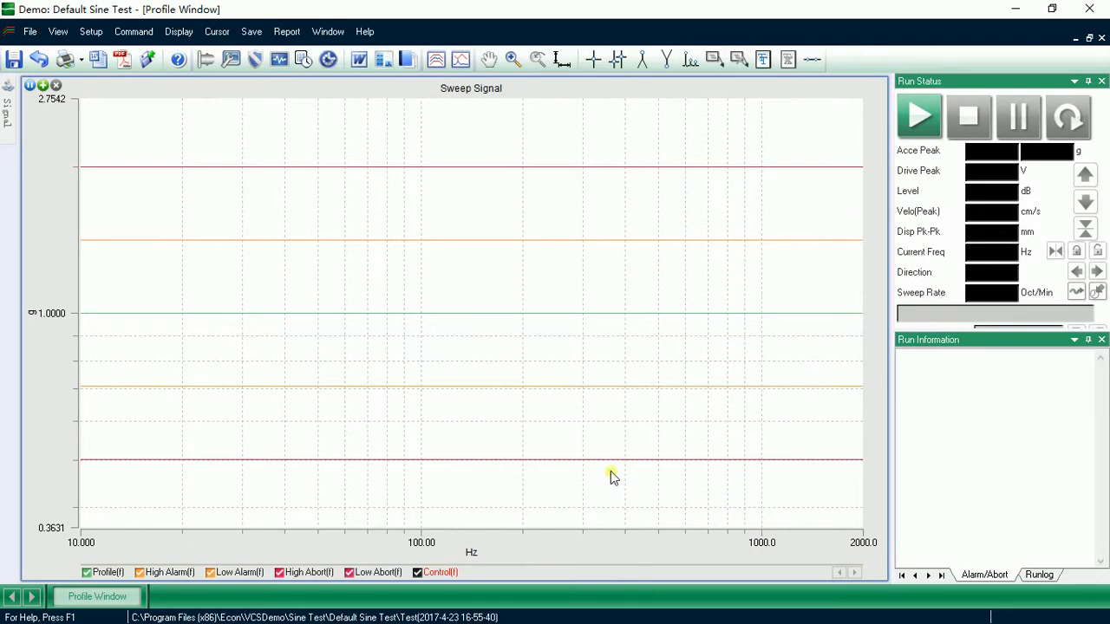
# Open the test schedule and set the Sweep Event's high frequency to 2000 Hz.
pyautogui.click(305, 58)
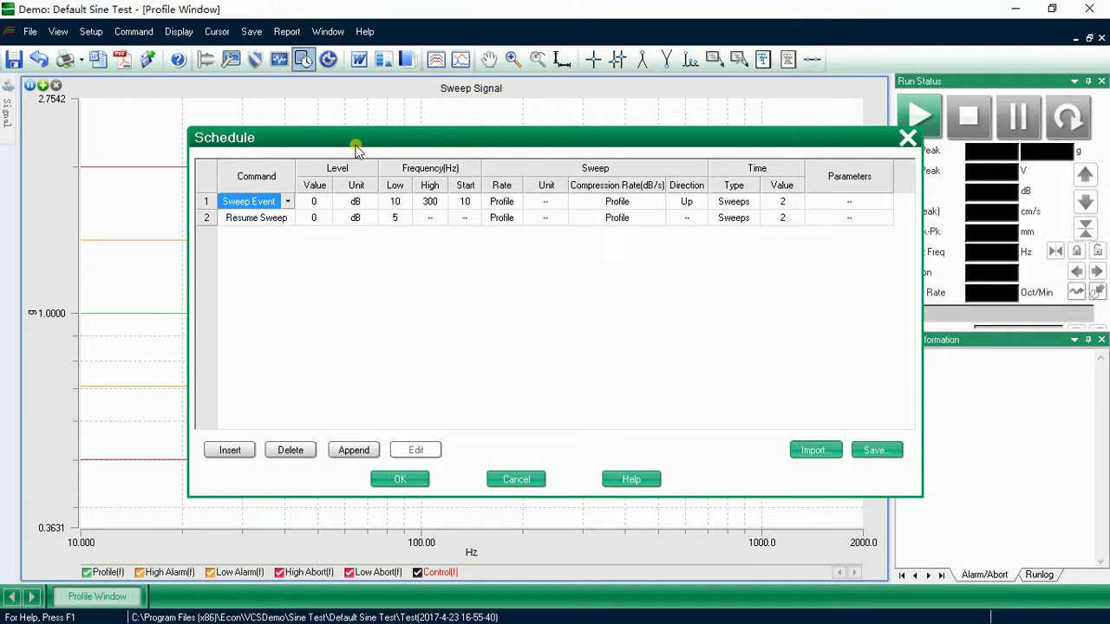
pyautogui.click(396, 202)
pyautogui.click(431, 202)
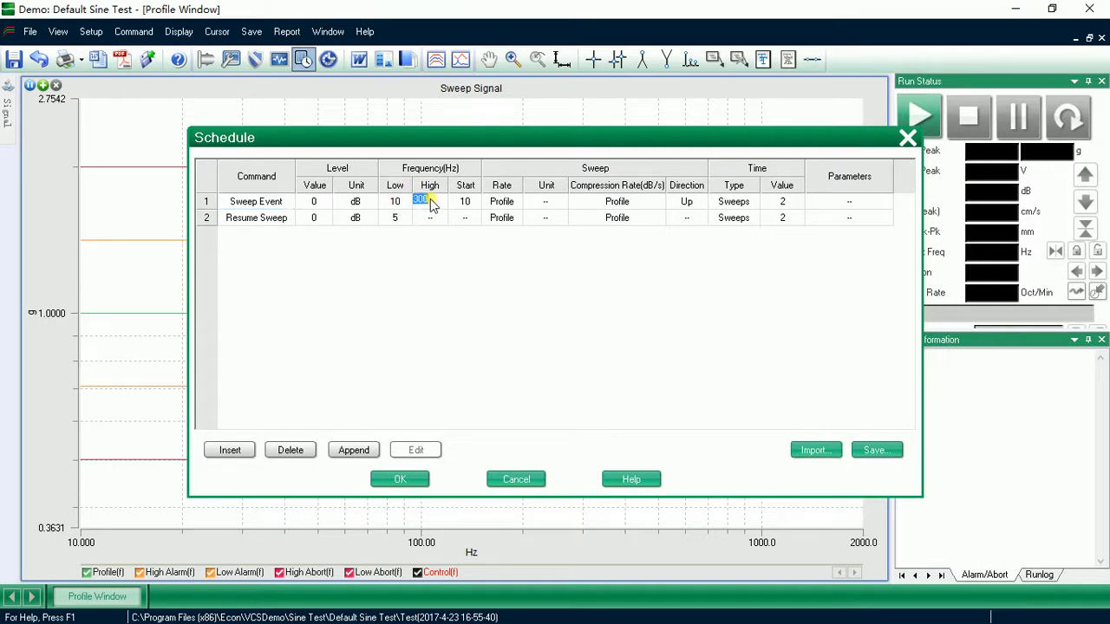
pyautogui.write('2000')
pyautogui.moveTo(514, 146); pyautogui.dragTo(515, 127)
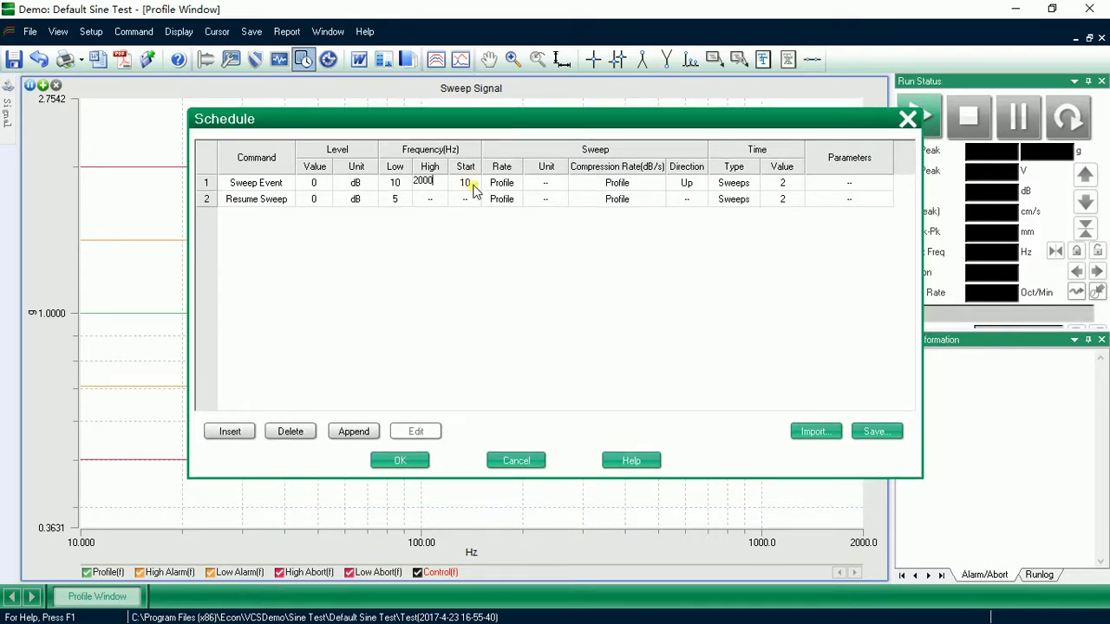
pyautogui.press('Return')
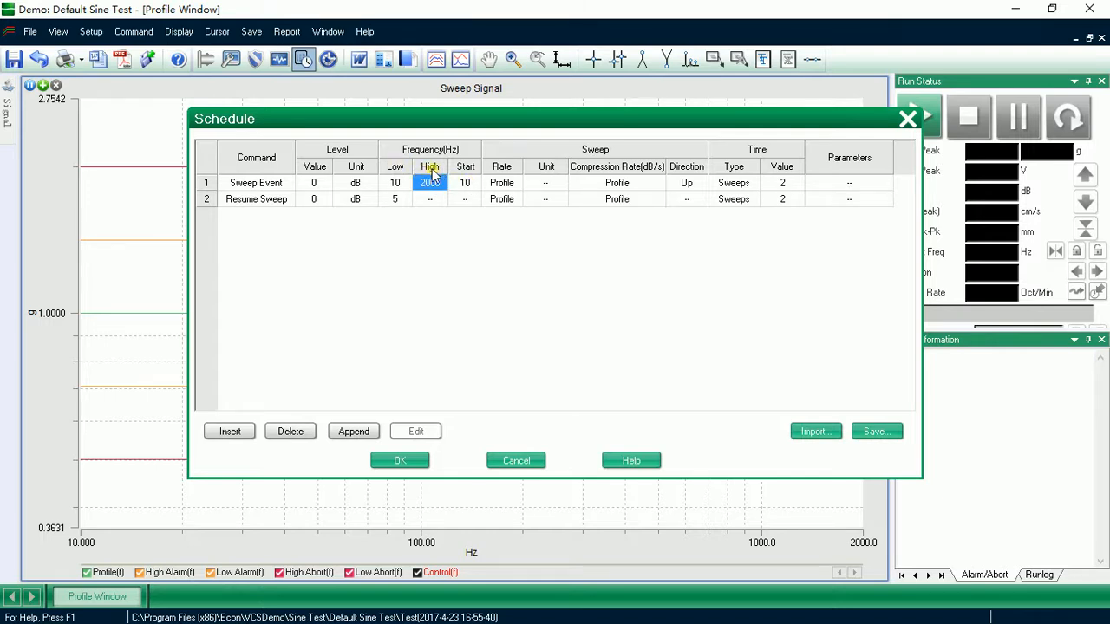
# Delete the Resume Sweep entry from the schedule and accept the schedule.
pyautogui.click(231, 202)
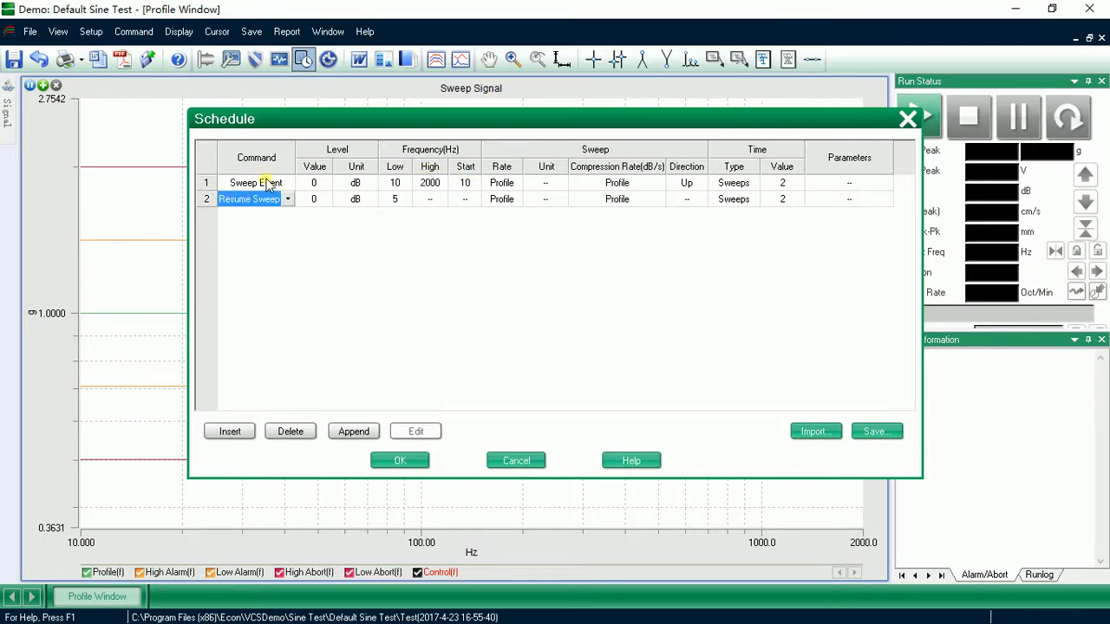
pyautogui.click(260, 183)
pyautogui.click(287, 183)
pyautogui.click(287, 183)
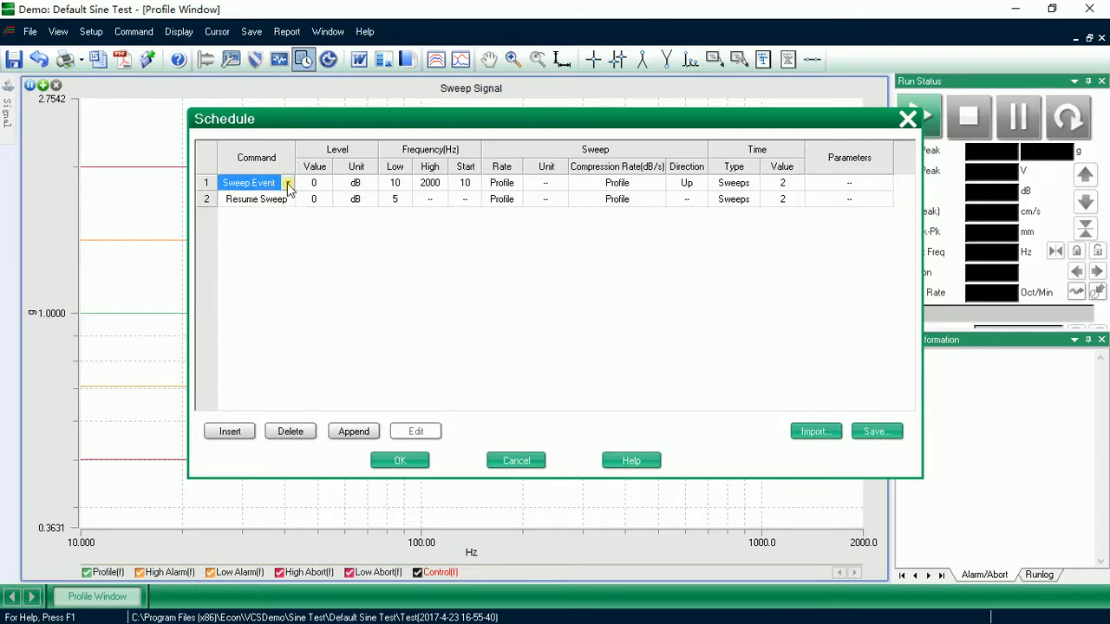
pyautogui.click(238, 205)
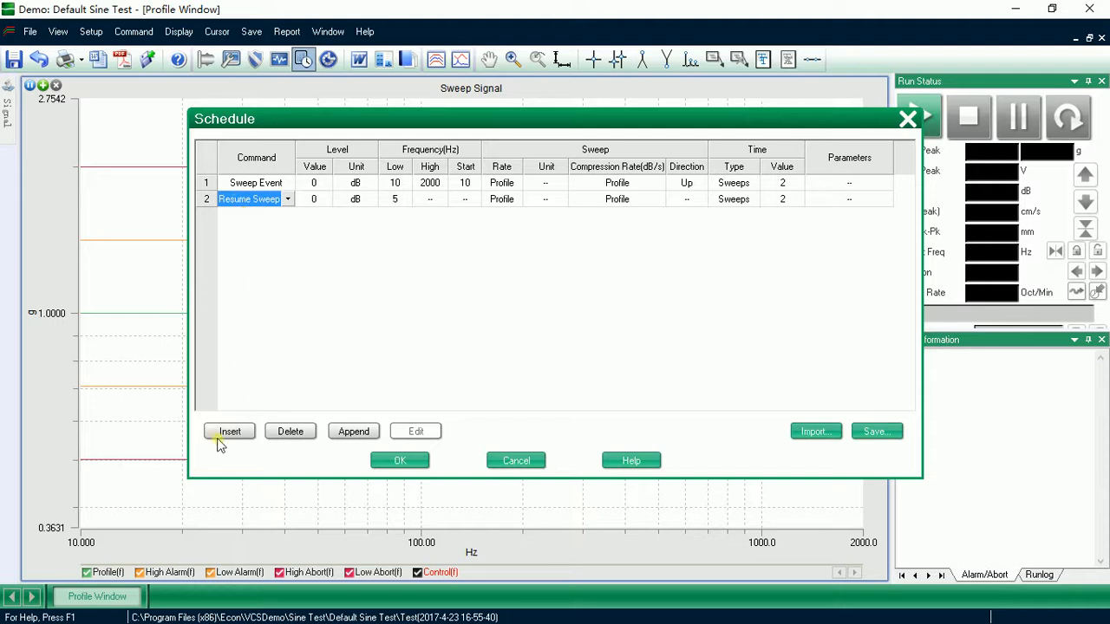
pyautogui.click(287, 430)
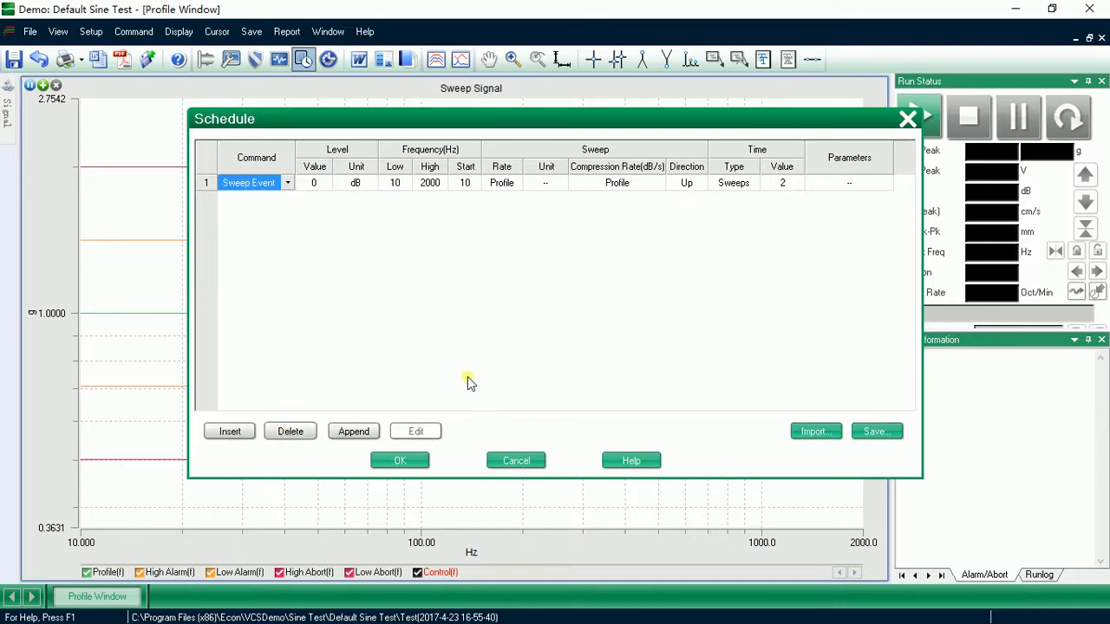
pyautogui.click(400, 461)
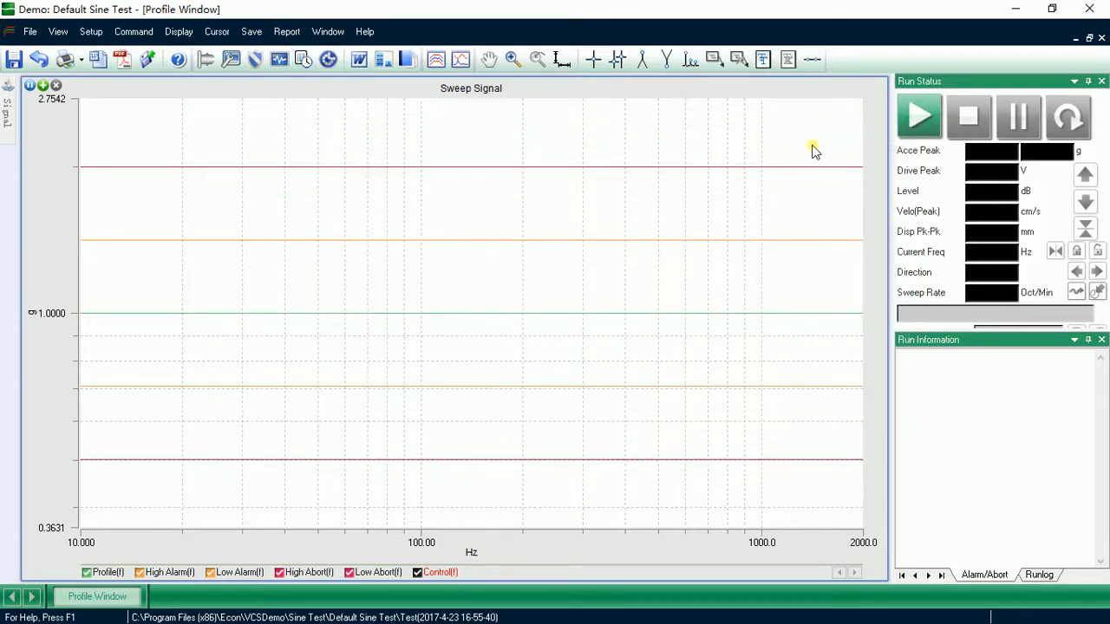
# Start the sine test and add the Input1(f) signal to the sweep signal plot.
pyautogui.click(915, 121)
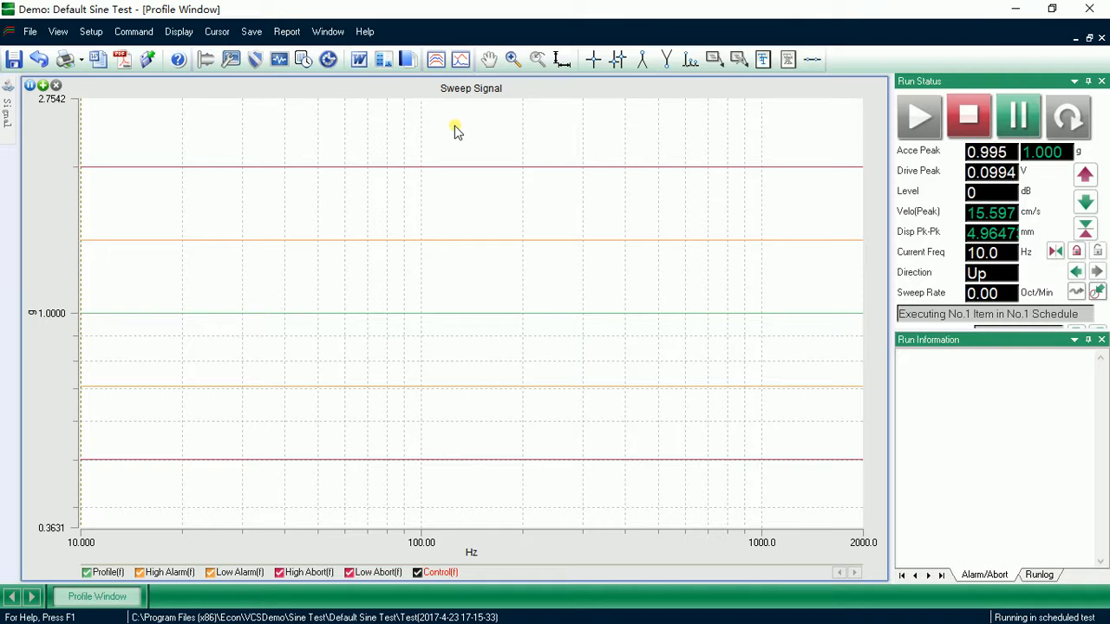
pyautogui.rightClick(411, 212)
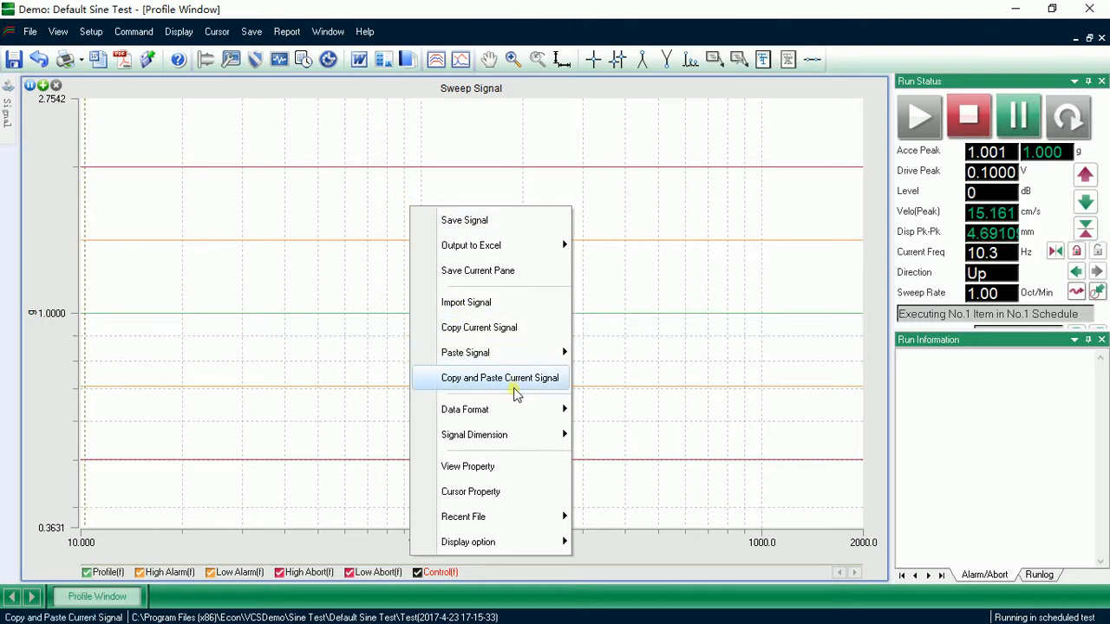
pyautogui.click(516, 471)
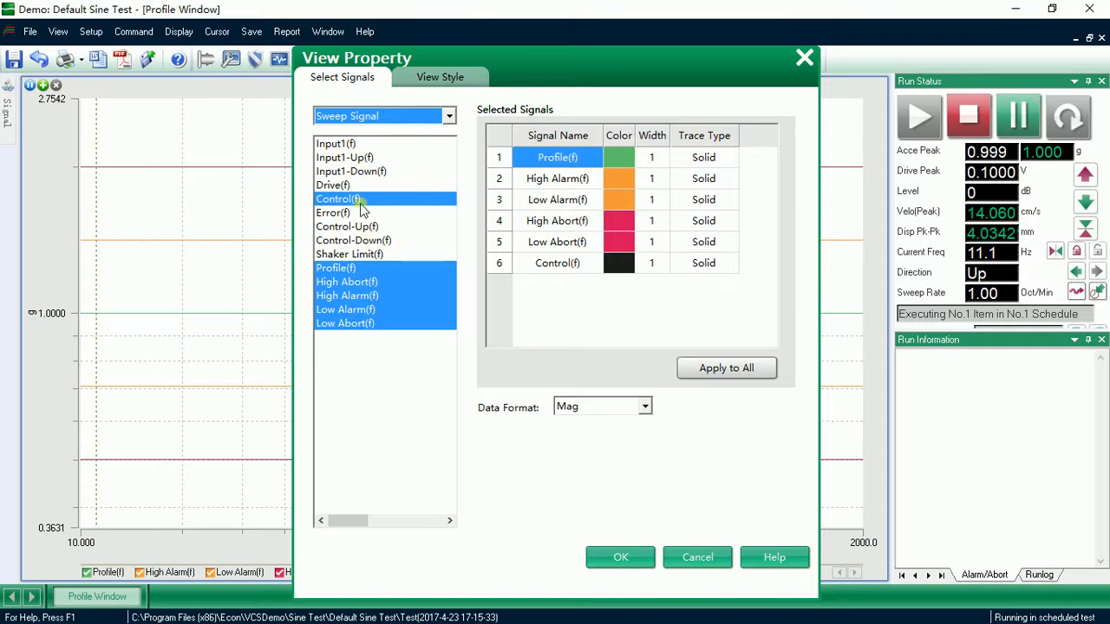
pyautogui.click(351, 145)
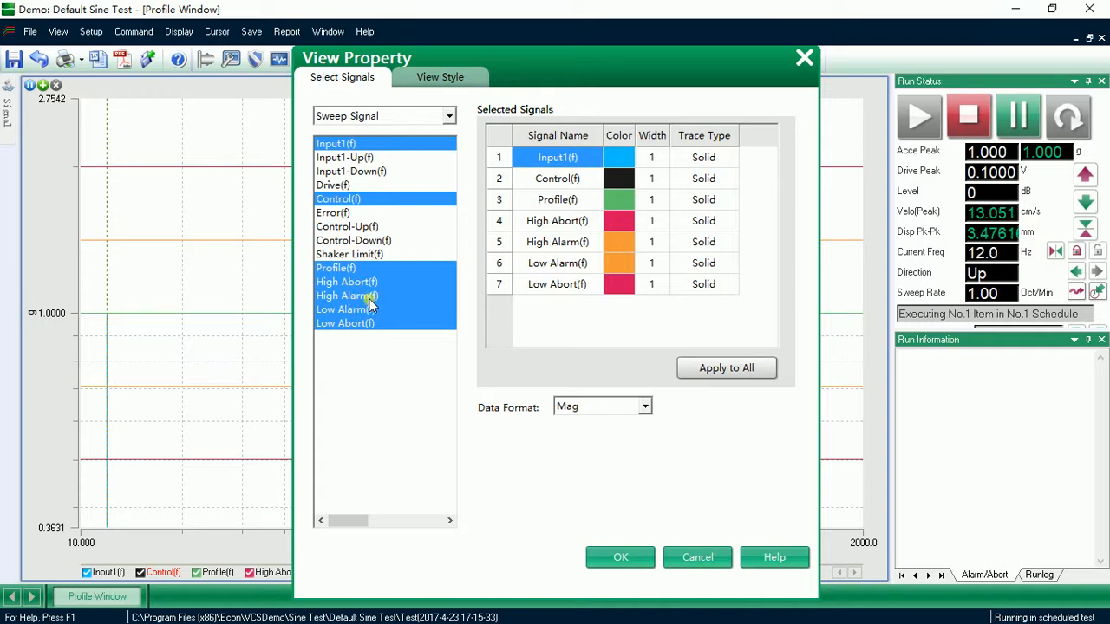
pyautogui.click(372, 145)
pyautogui.click(372, 145)
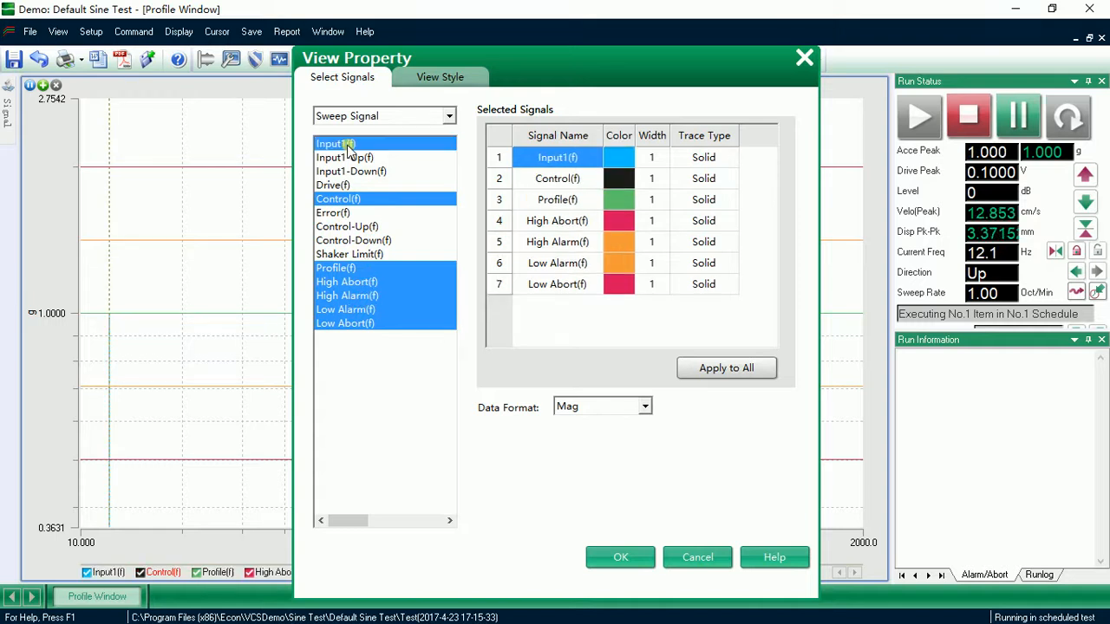
pyautogui.click(632, 561)
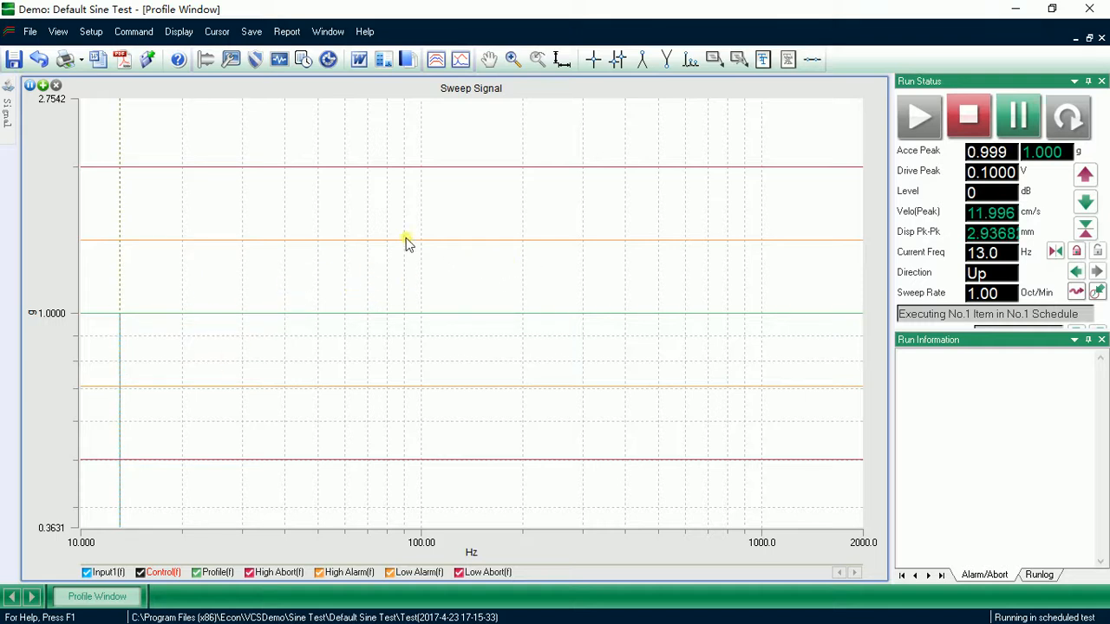
# Change the plot's signal type to Time Signal and display Input1(t).
pyautogui.rightClick(359, 208)
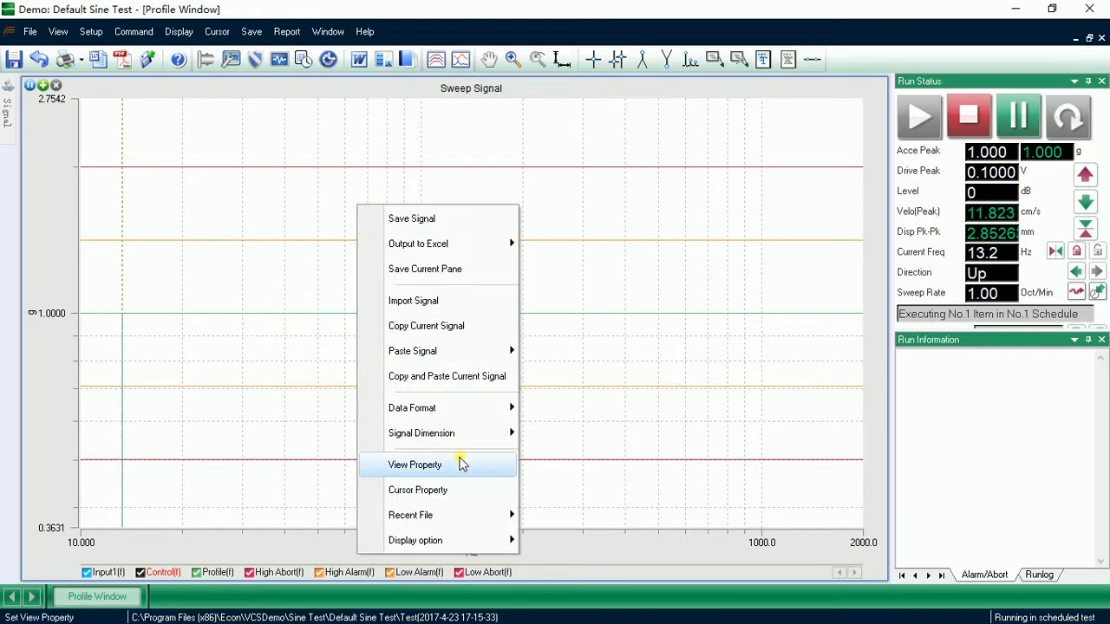
pyautogui.click(463, 466)
pyautogui.click(395, 118)
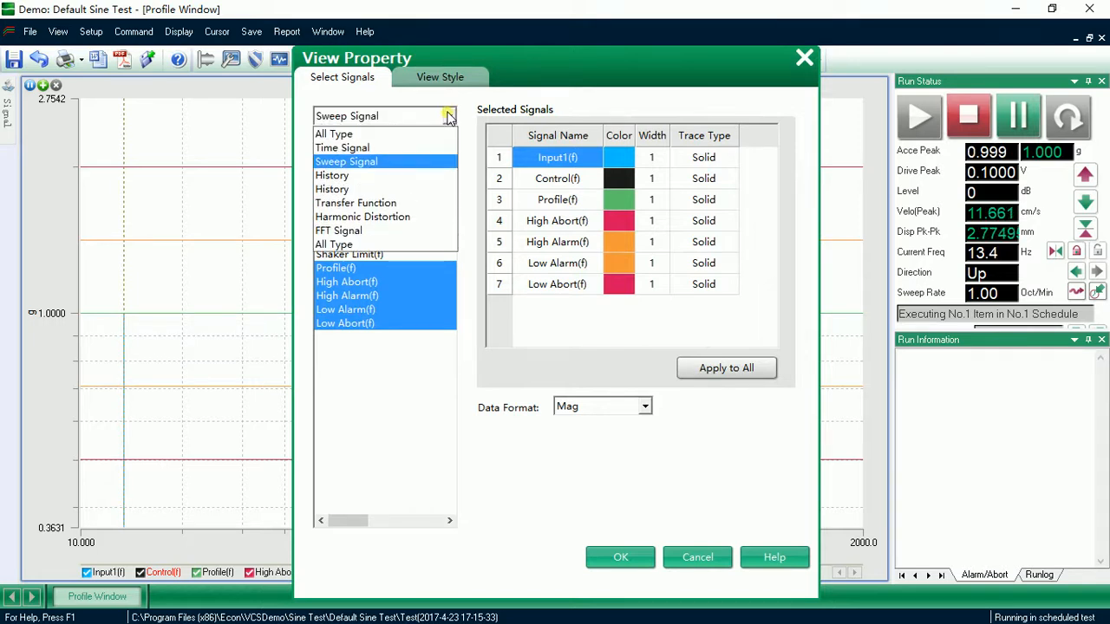
pyautogui.click(395, 148)
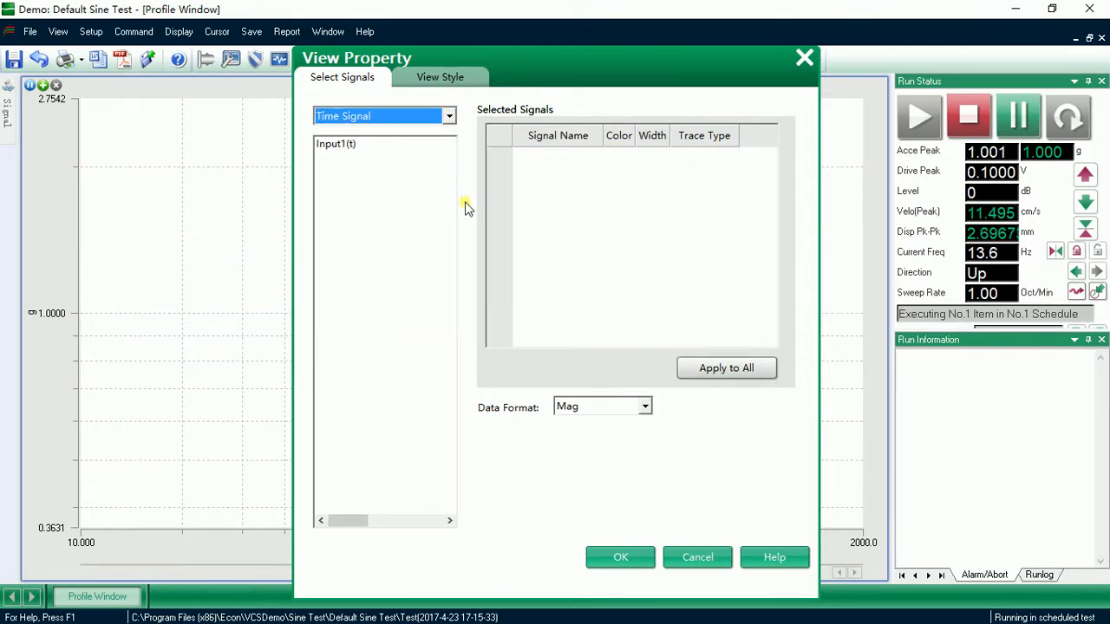
pyautogui.click(352, 145)
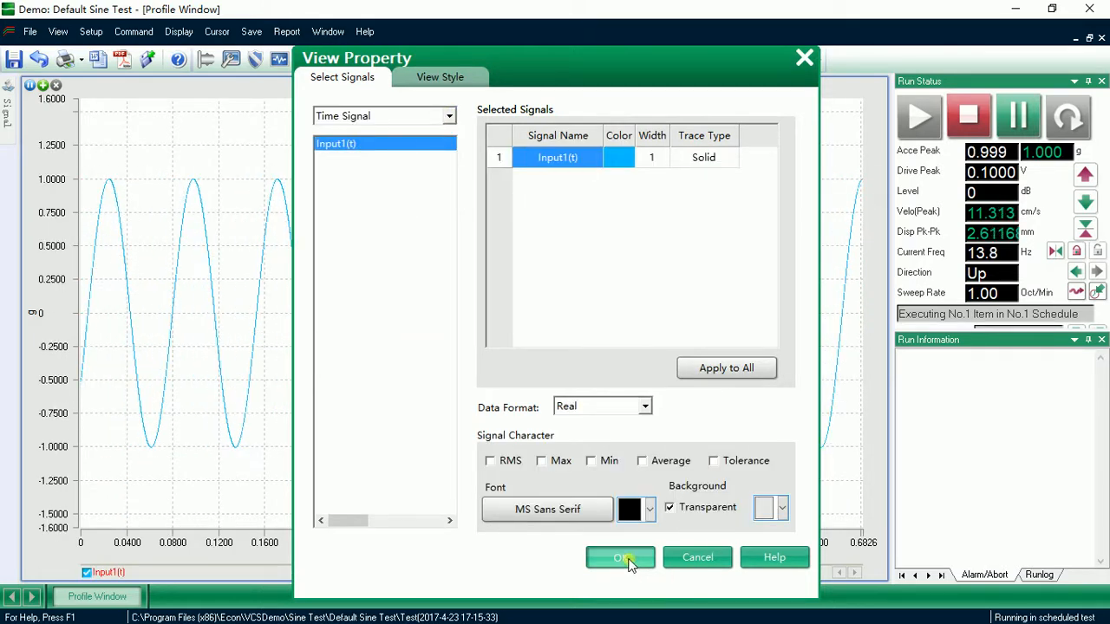
pyautogui.click(626, 558)
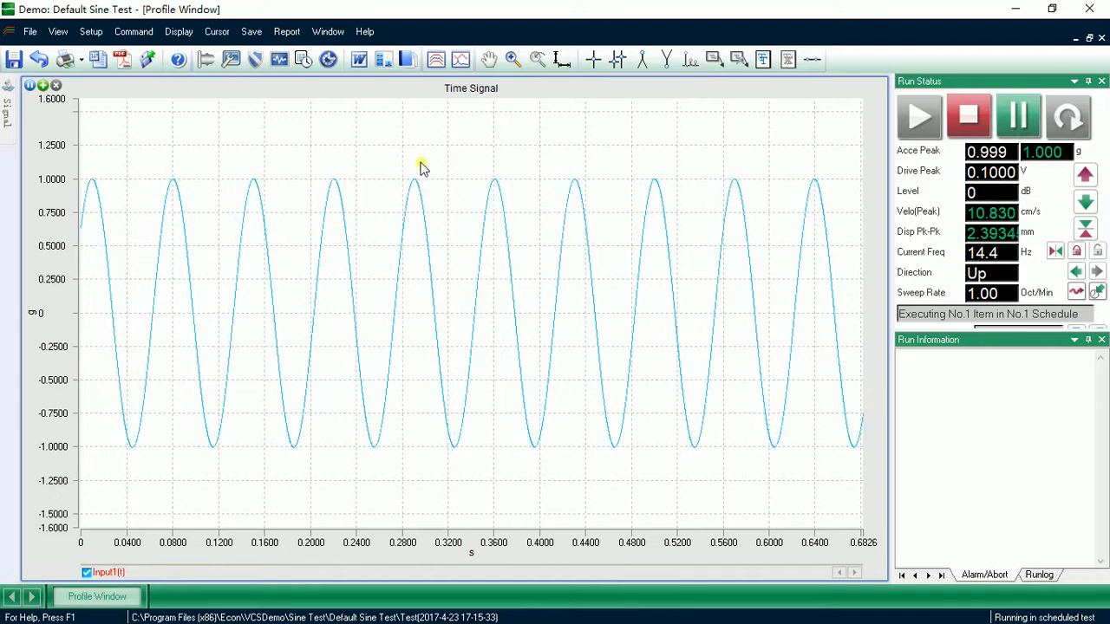
# Open the time plot's view properties and change its signal type to Sweep Signal.
pyautogui.rightClick(392, 136)
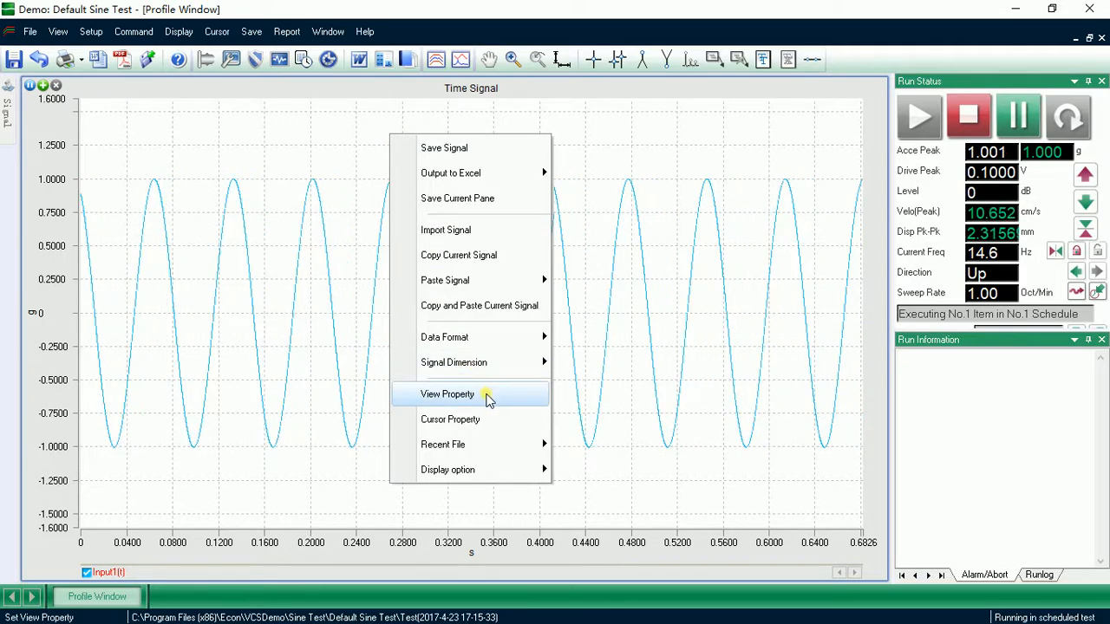
pyautogui.click(485, 393)
pyautogui.click(381, 149)
pyautogui.click(448, 116)
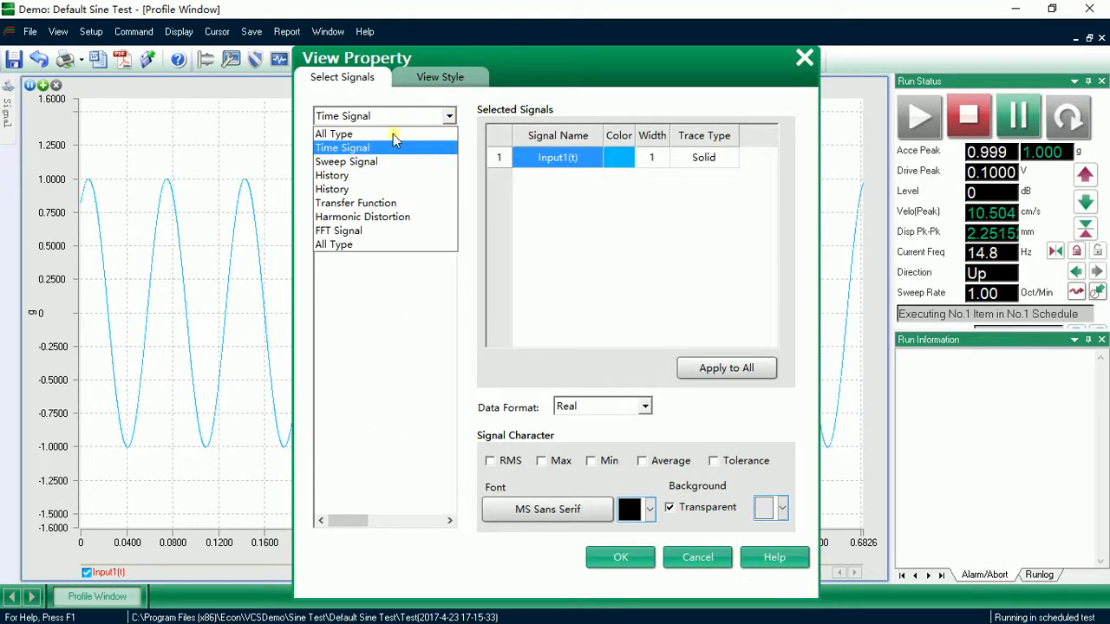
pyautogui.click(378, 163)
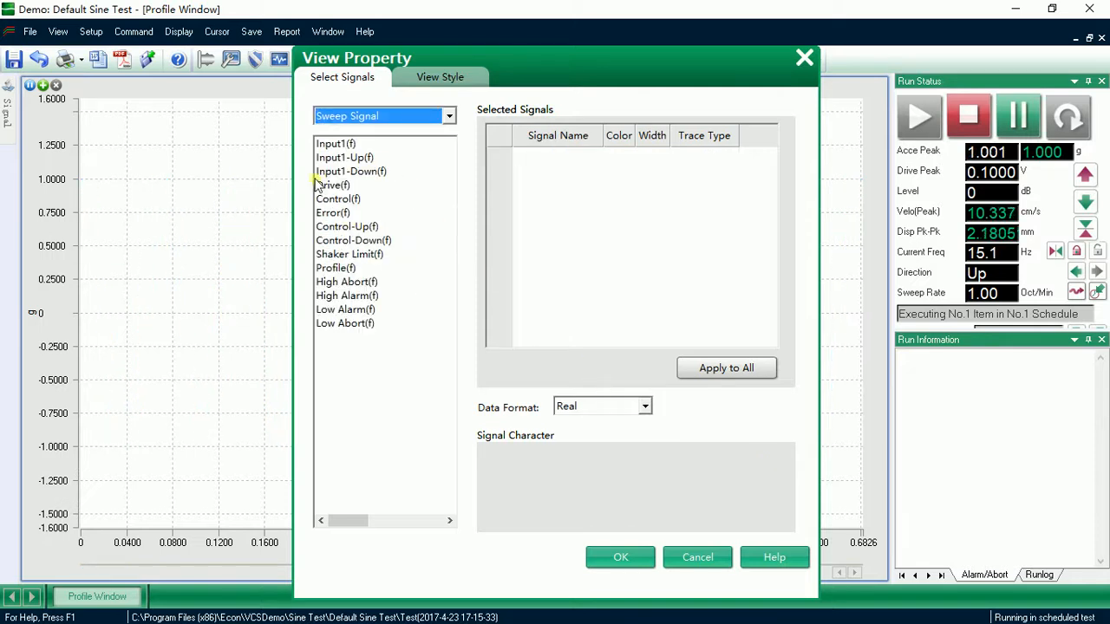
# Display Low Abort(f), Low Alarm(f), High Alarm(f), High Abort(f), Control(f) and Input1(f) together in the sweep plot and accept the view properties.
pyautogui.click(367, 324)
pyautogui.keyDown('ctrl'); pyautogui.click(360, 310); pyautogui.keyUp('ctrl')
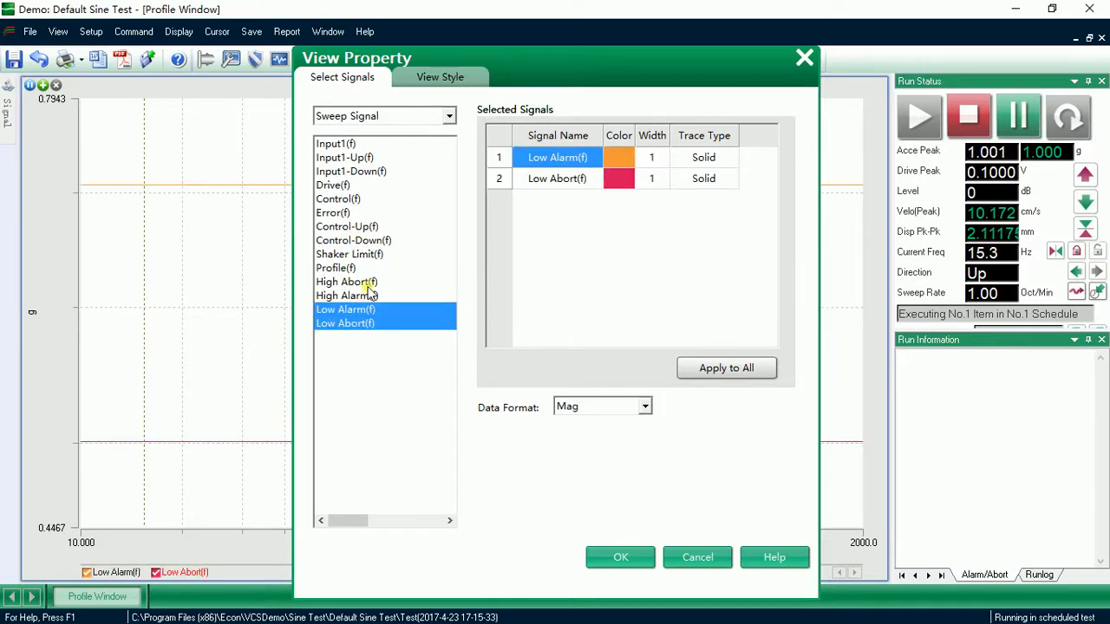
pyautogui.keyDown('ctrl'); pyautogui.click(362, 296); pyautogui.keyUp('ctrl')
pyautogui.keyDown('ctrl'); pyautogui.click(360, 282); pyautogui.keyUp('ctrl')
pyautogui.keyDown('ctrl'); pyautogui.click(340, 199); pyautogui.keyUp('ctrl')
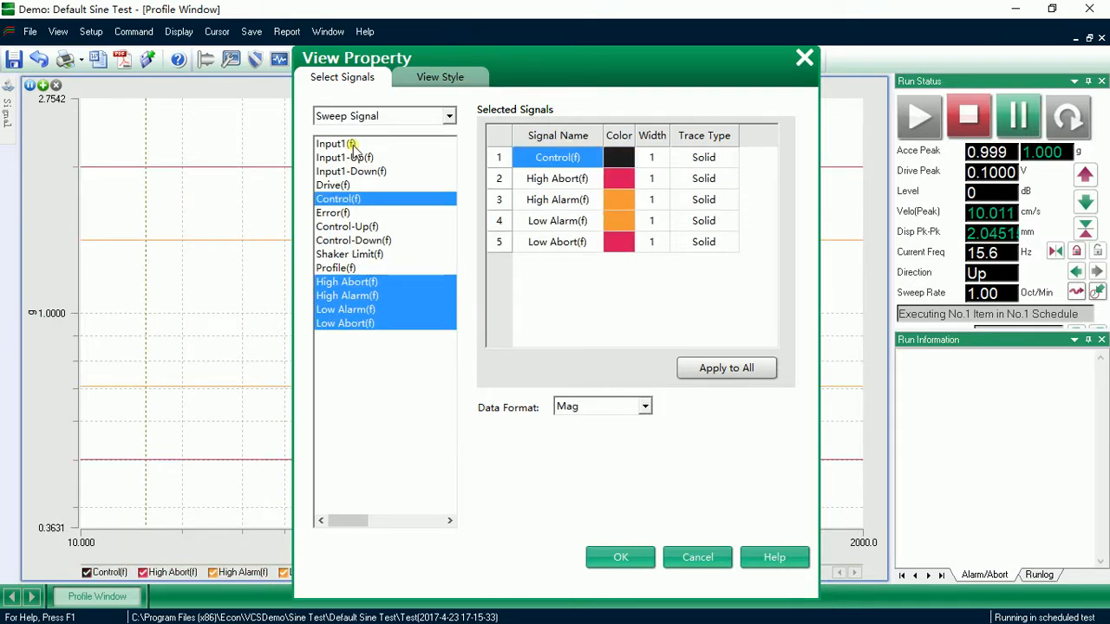
pyautogui.keyDown('ctrl'); pyautogui.click(344, 145); pyautogui.keyUp('ctrl')
pyautogui.click(626, 555)
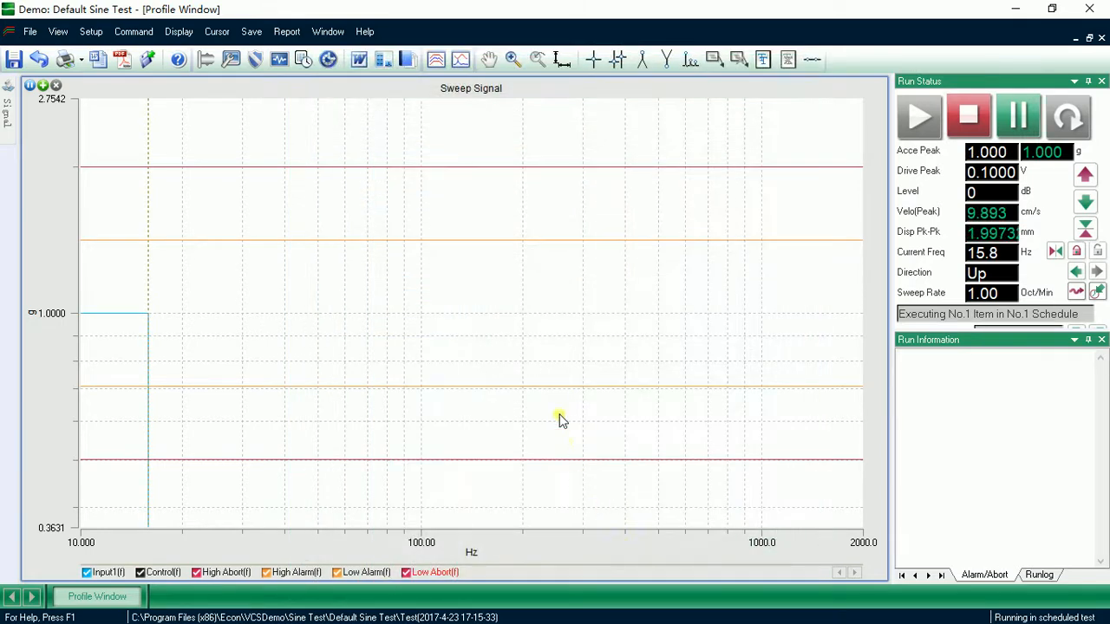
# Stop the running sine test and start it again.
pyautogui.click(972, 123)
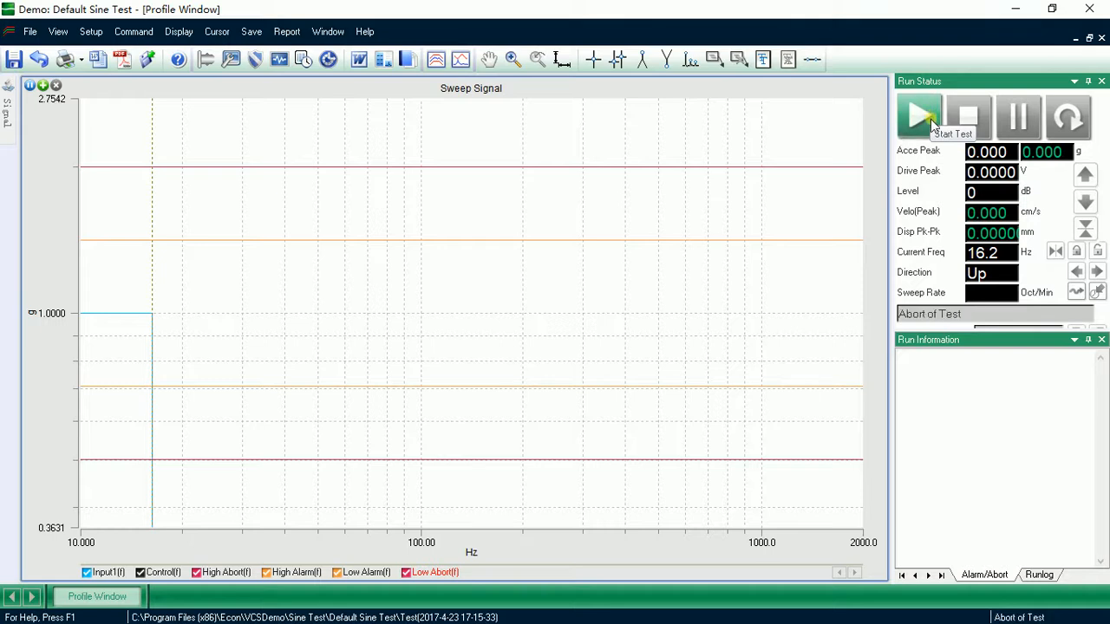
pyautogui.click(911, 124)
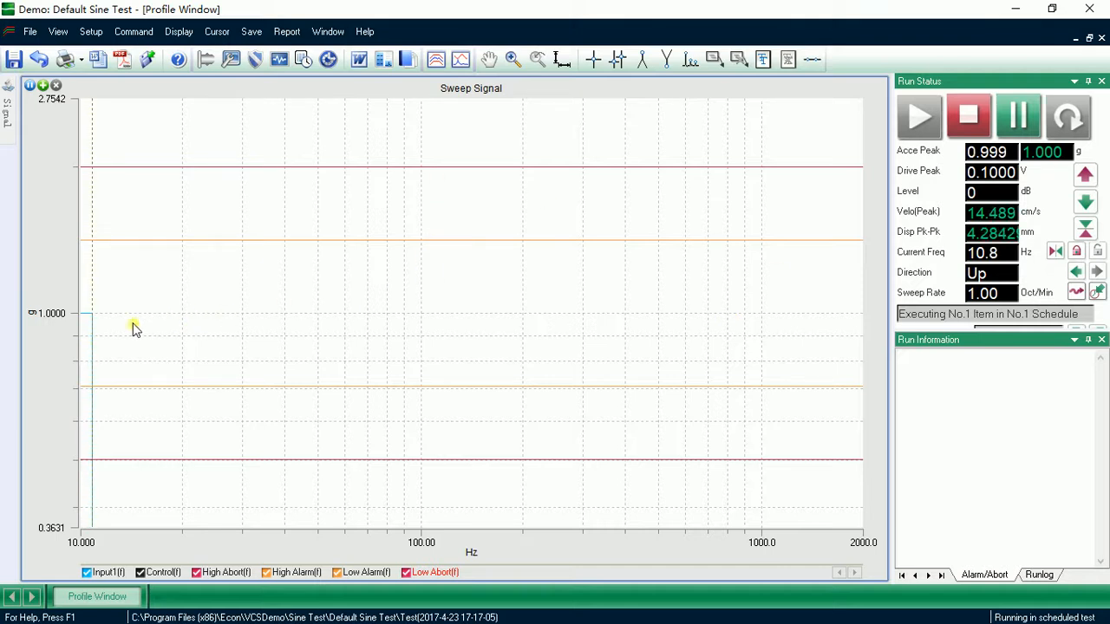
# Review the Y axis view settings of the sweep plot, including coordinate, label mode and range, and close them without changes.
pyautogui.doubleClick(65, 313)
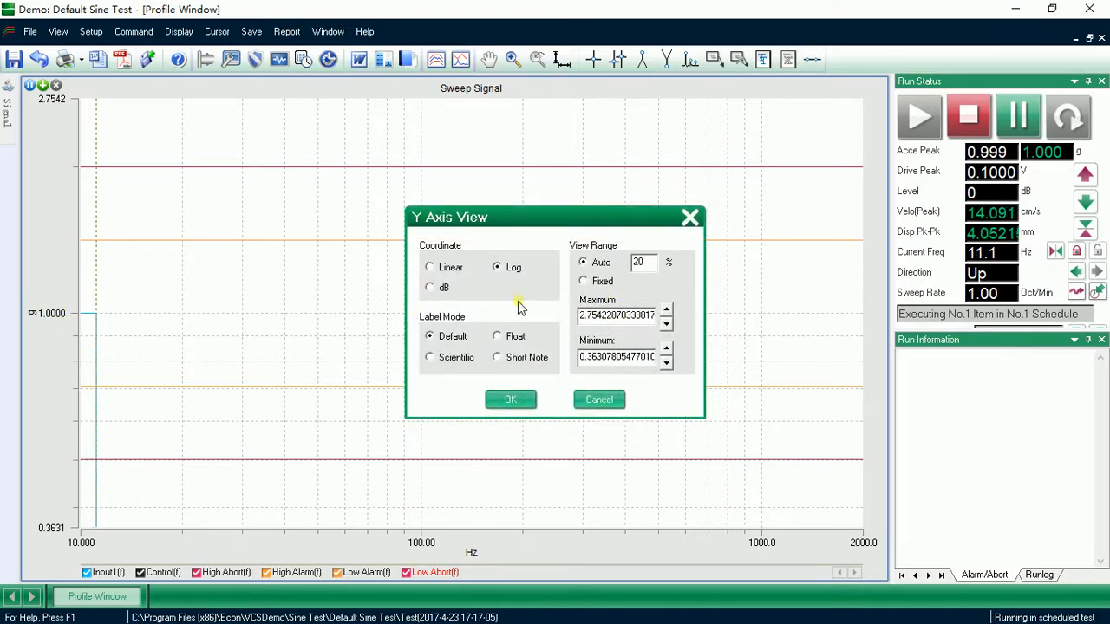
pyautogui.click(690, 218)
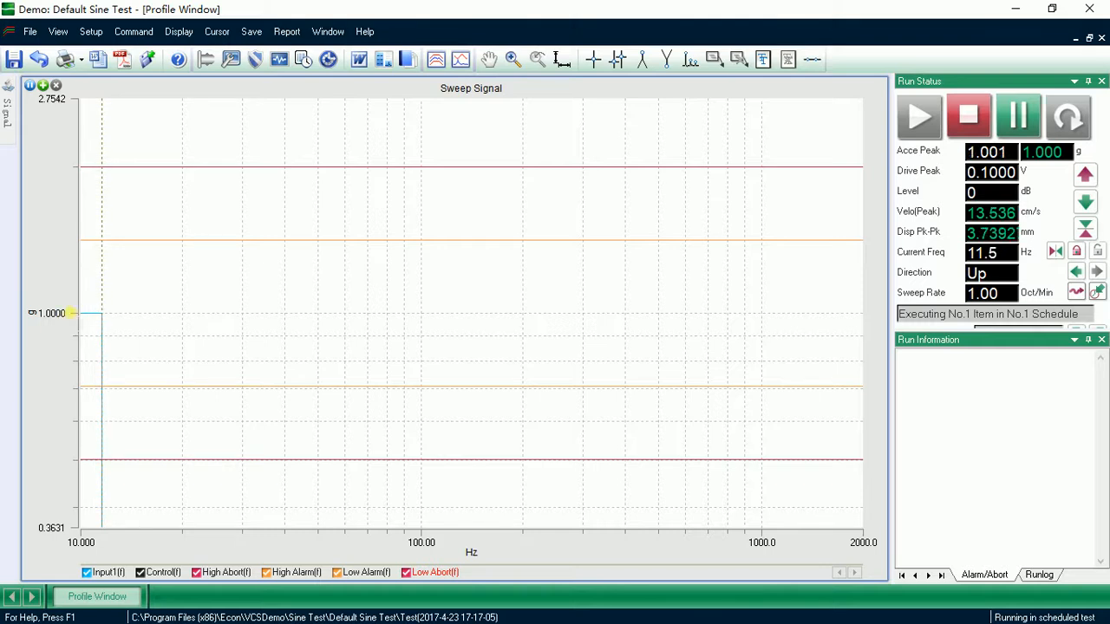
pyautogui.doubleClick(74, 319)
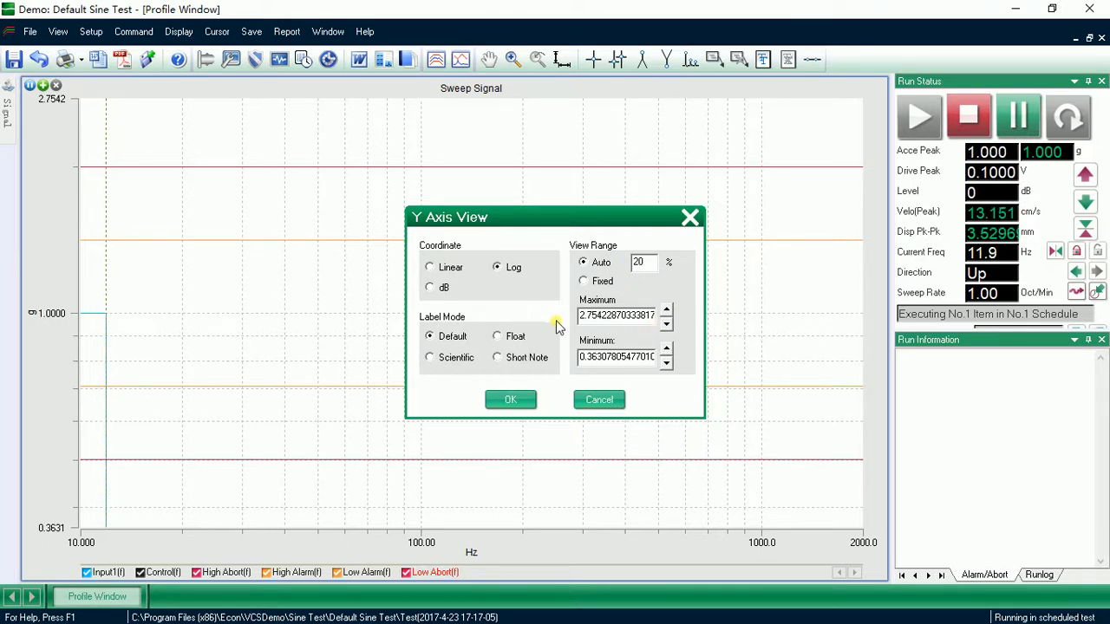
pyautogui.click(690, 217)
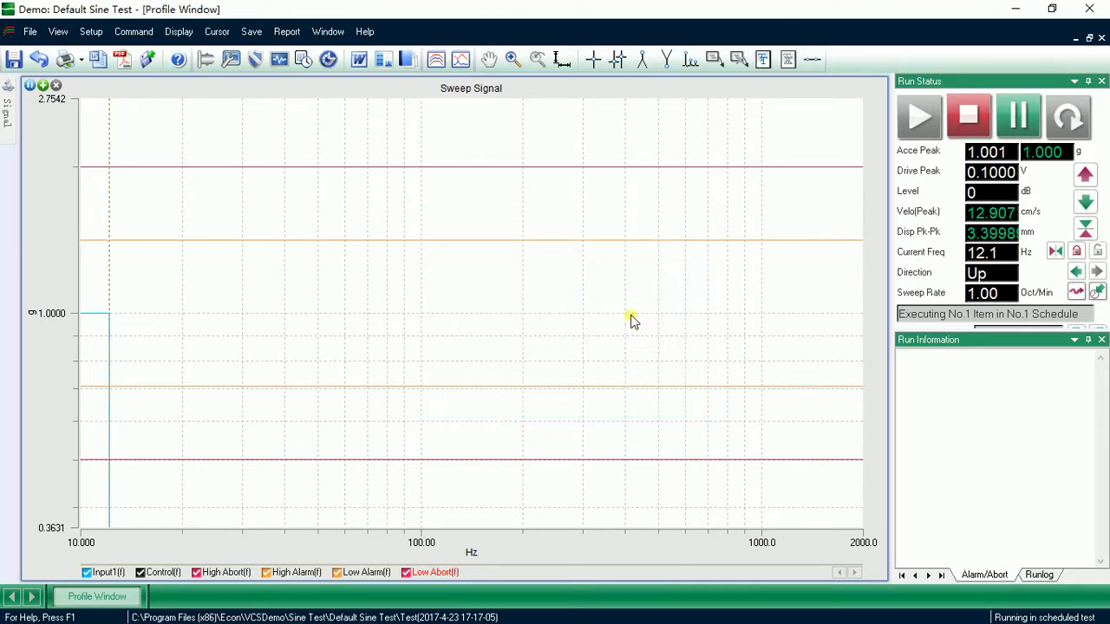
# Give the sweep plot's X axis a fixed view range with a maximum of 15 Hz.
pyautogui.doubleClick(469, 552)
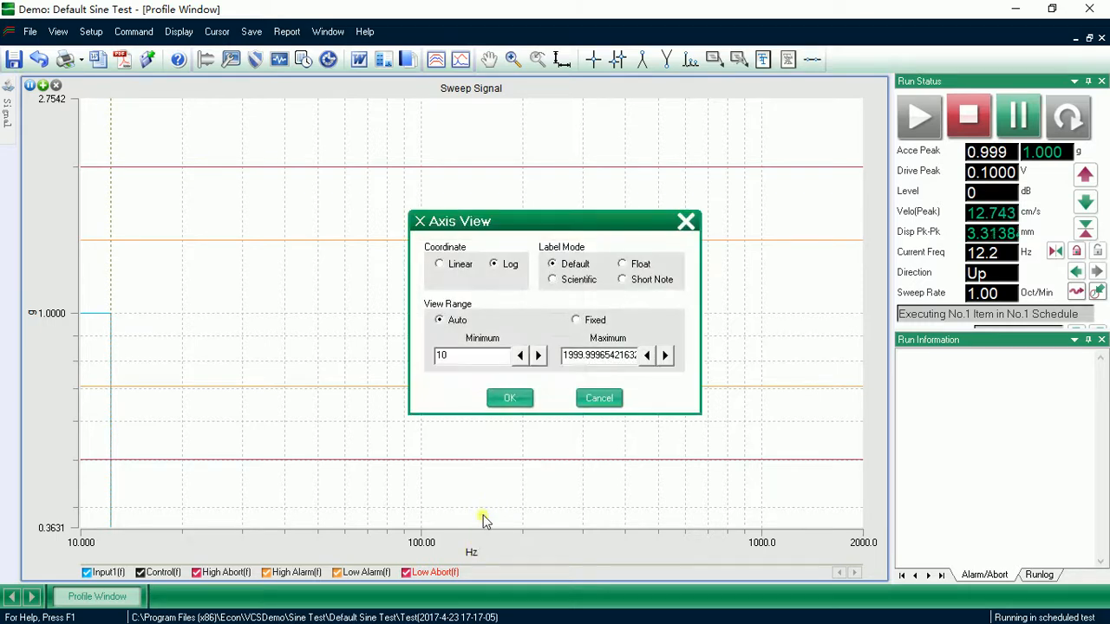
pyautogui.click(665, 356)
pyautogui.click(666, 356)
pyautogui.click(665, 356)
pyautogui.click(649, 358)
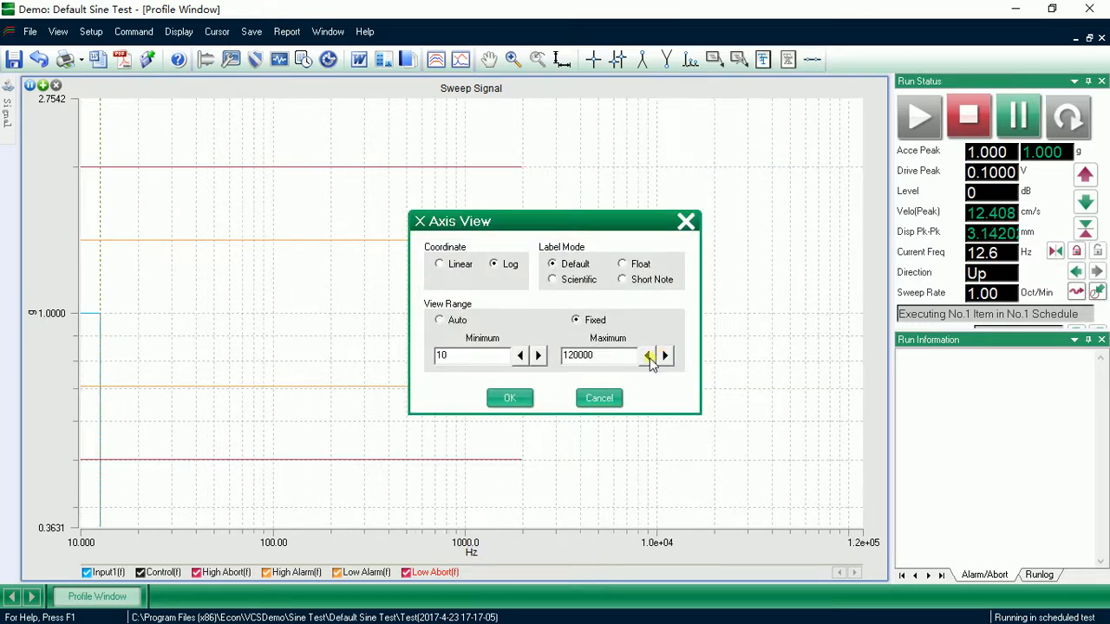
pyautogui.click(650, 356)
pyautogui.click(650, 357)
pyautogui.click(650, 357)
pyautogui.click(650, 356)
pyautogui.click(650, 357)
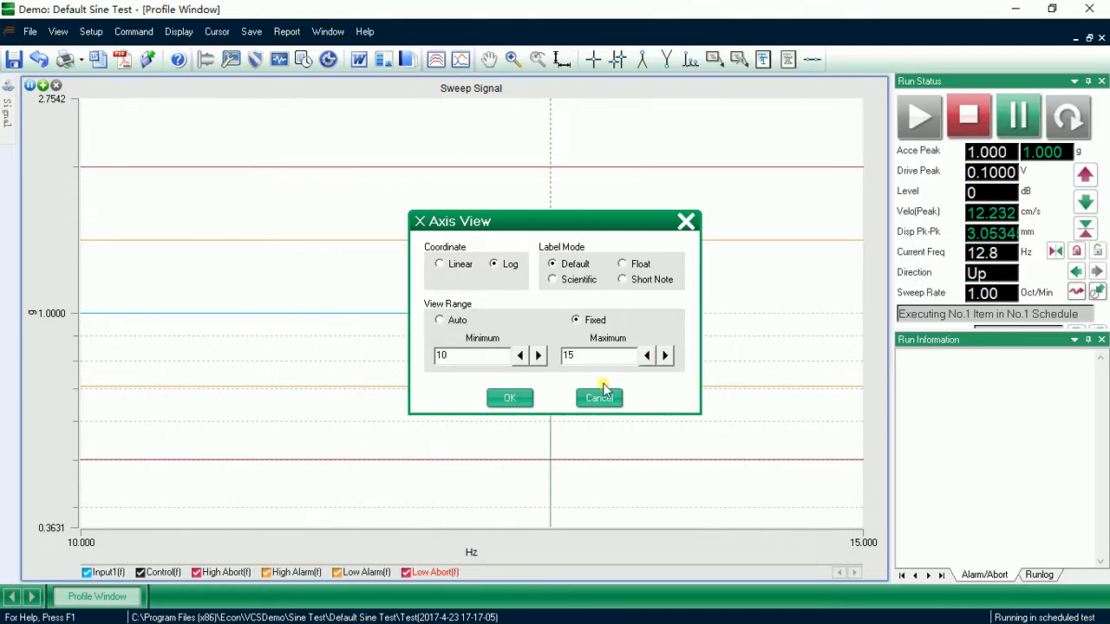
pyautogui.click(509, 399)
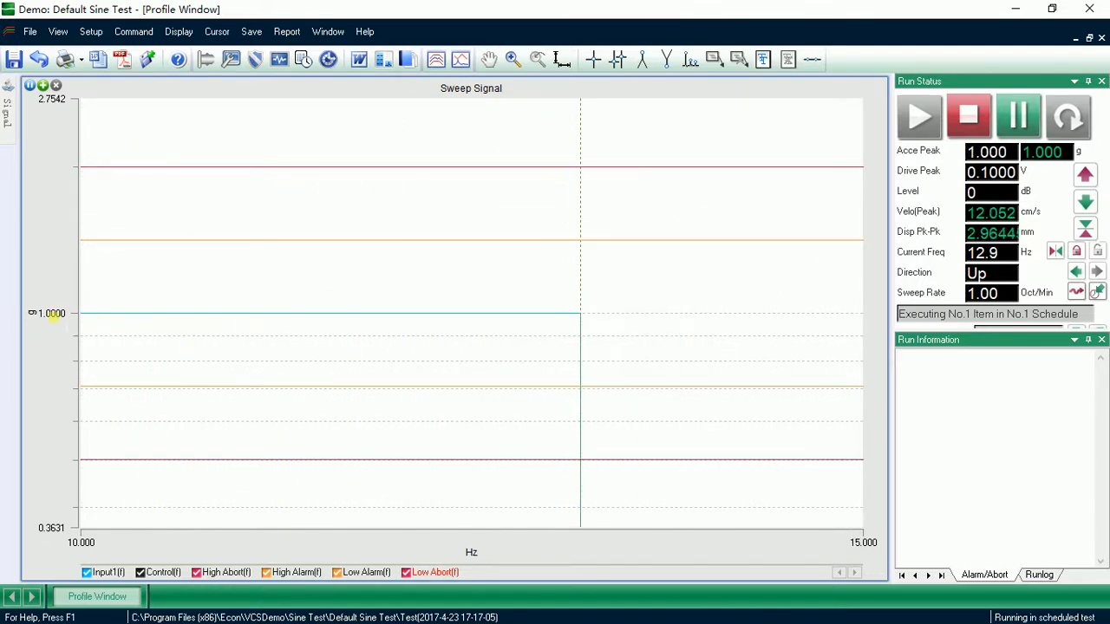
# Set the sweep plot's fixed Y axis minimum to 1.2 and pan the plot to bring the Input1(f) trace into view.
pyautogui.doubleClick(54, 316)
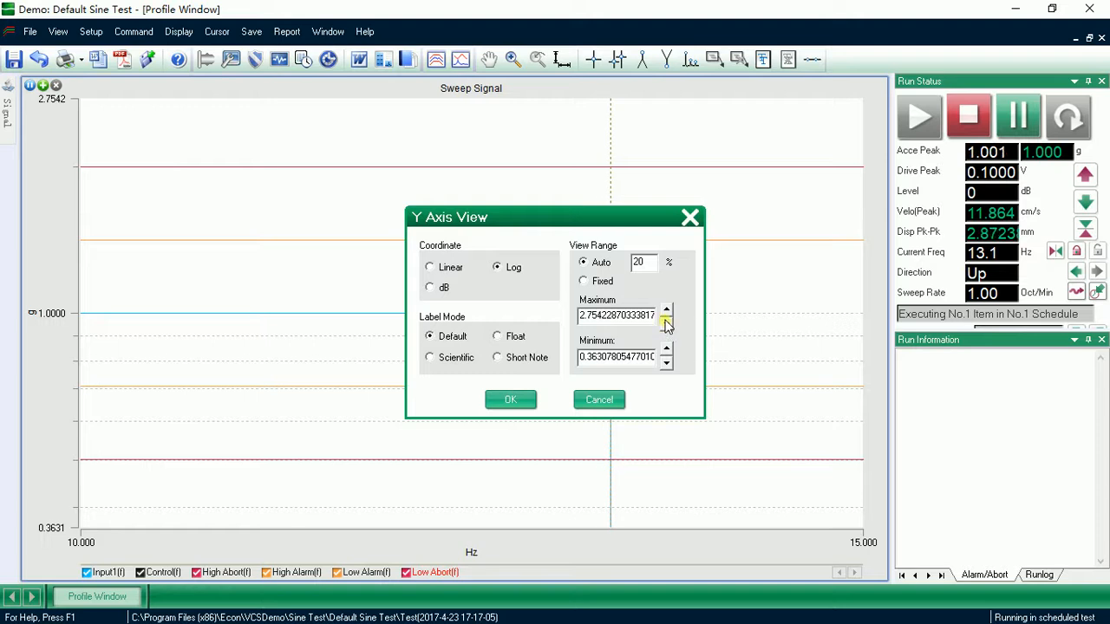
pyautogui.click(666, 350)
pyautogui.click(666, 350)
pyautogui.click(667, 350)
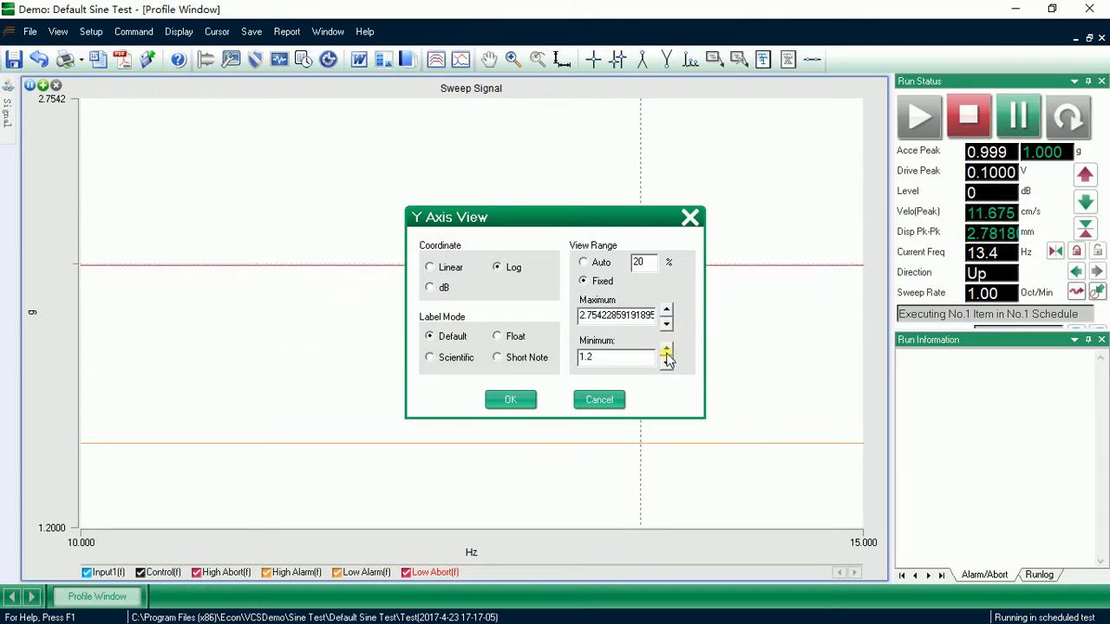
pyautogui.click(509, 401)
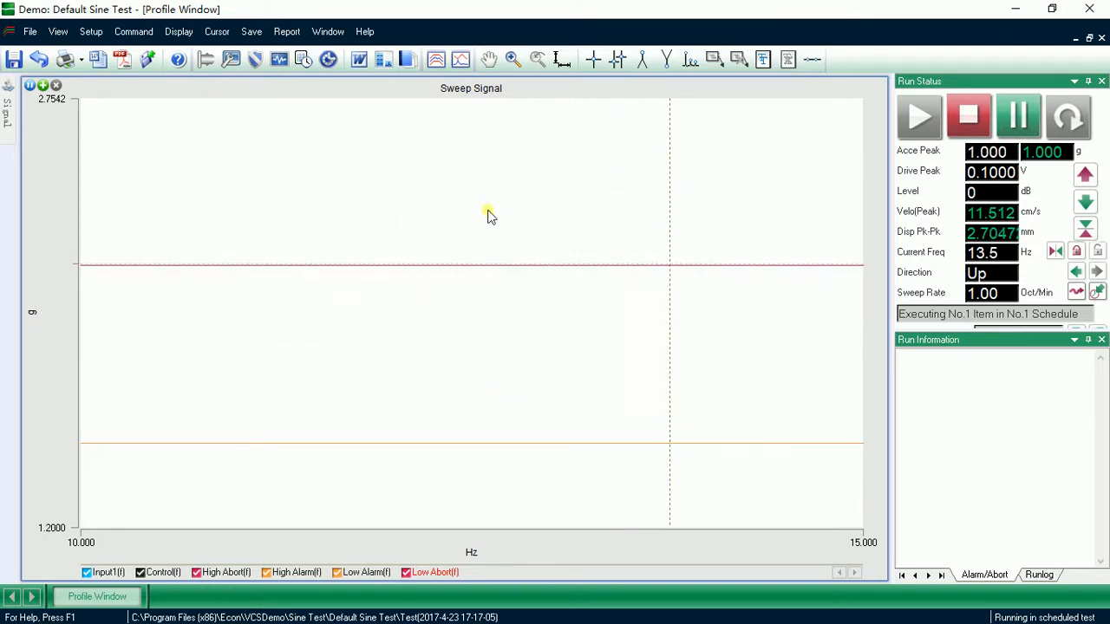
pyautogui.moveTo(530, 396); pyautogui.dragTo(483, 286)
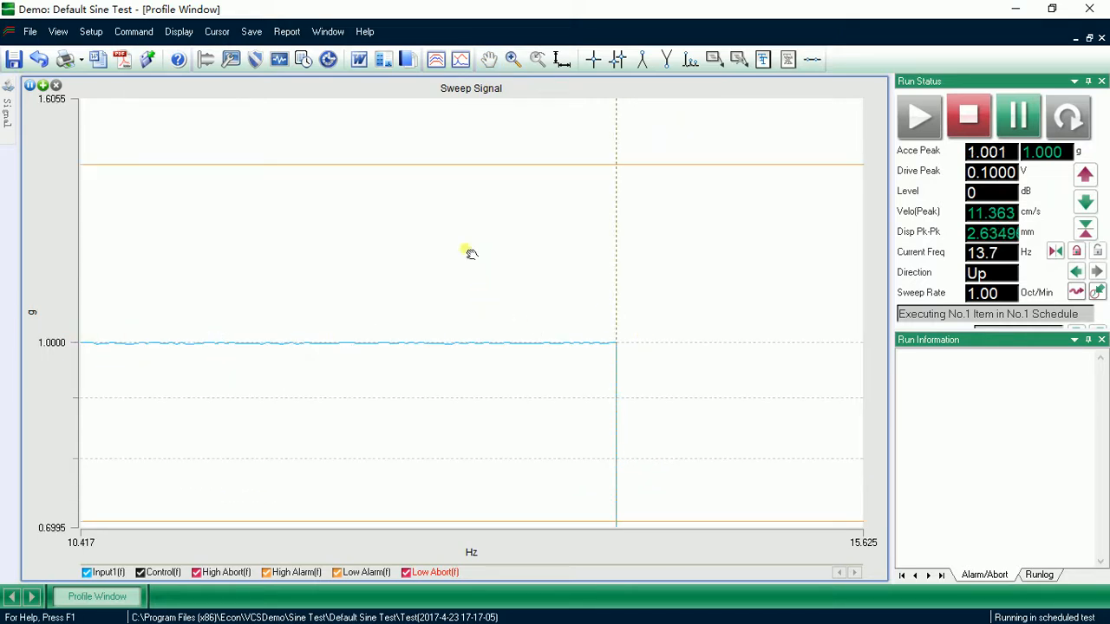
# Set the sweep plot's fixed Y axis maximum to 9.4.
pyautogui.doubleClick(73, 345)
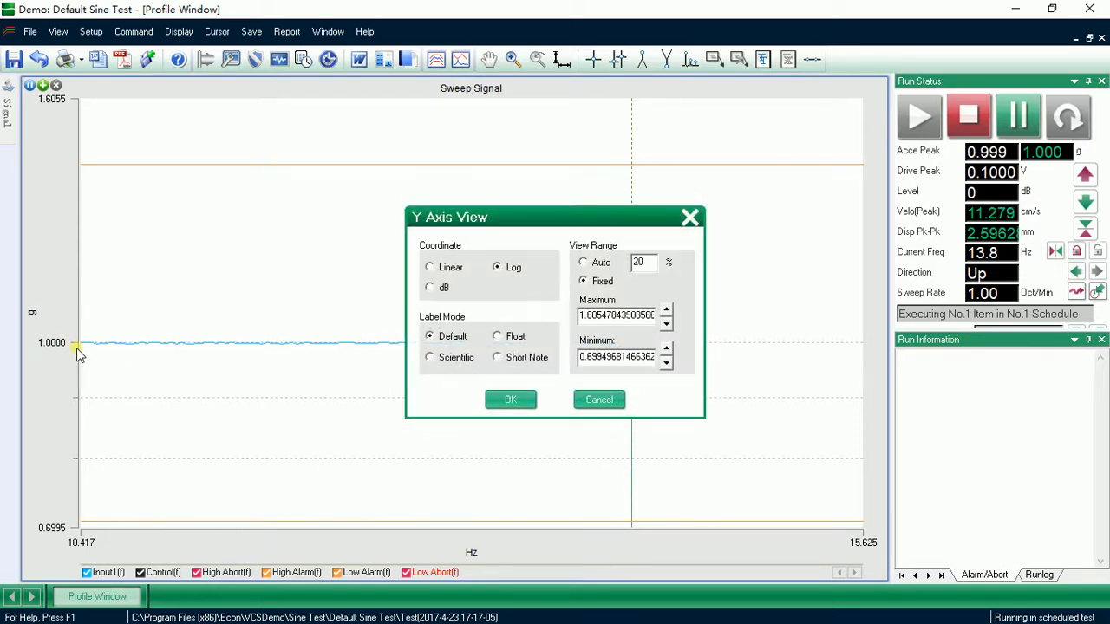
pyautogui.click(667, 310)
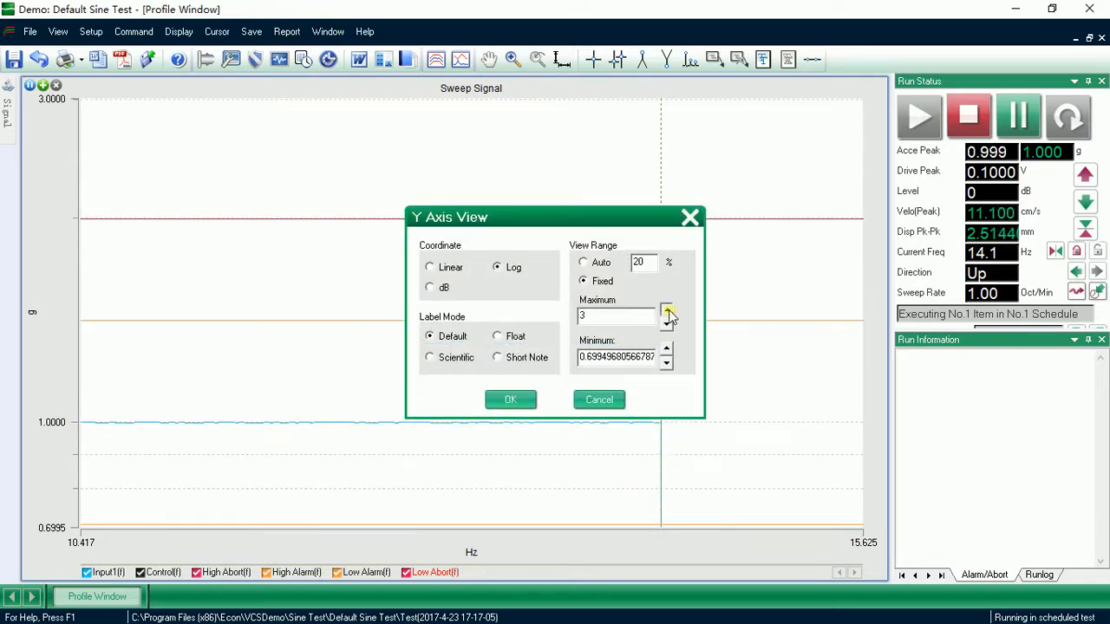
pyautogui.click(667, 310)
pyautogui.click(667, 310)
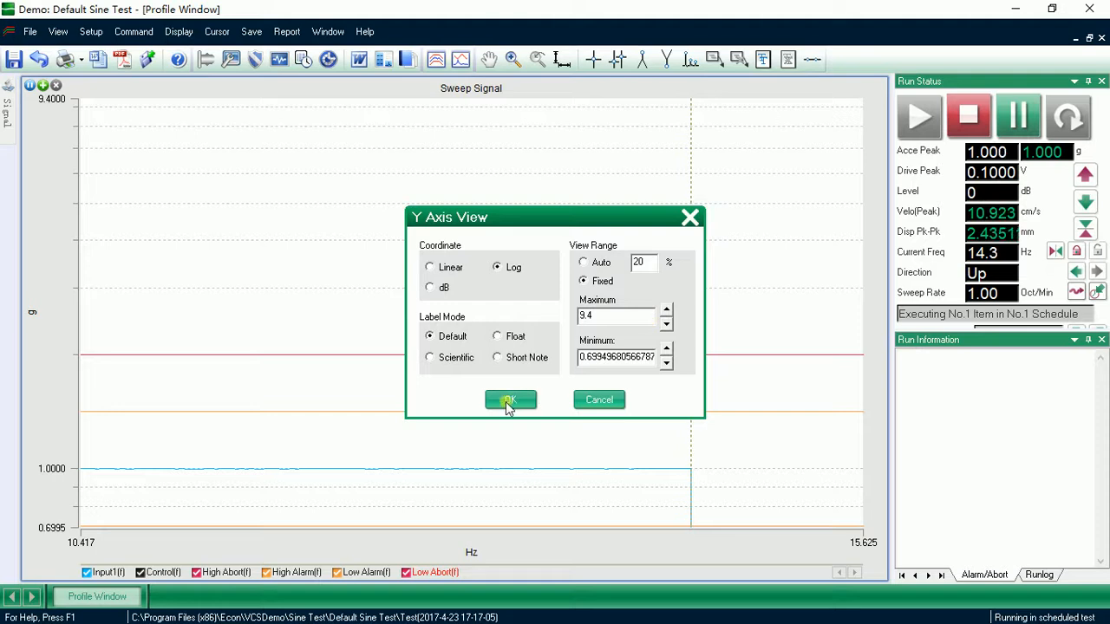
pyautogui.click(510, 401)
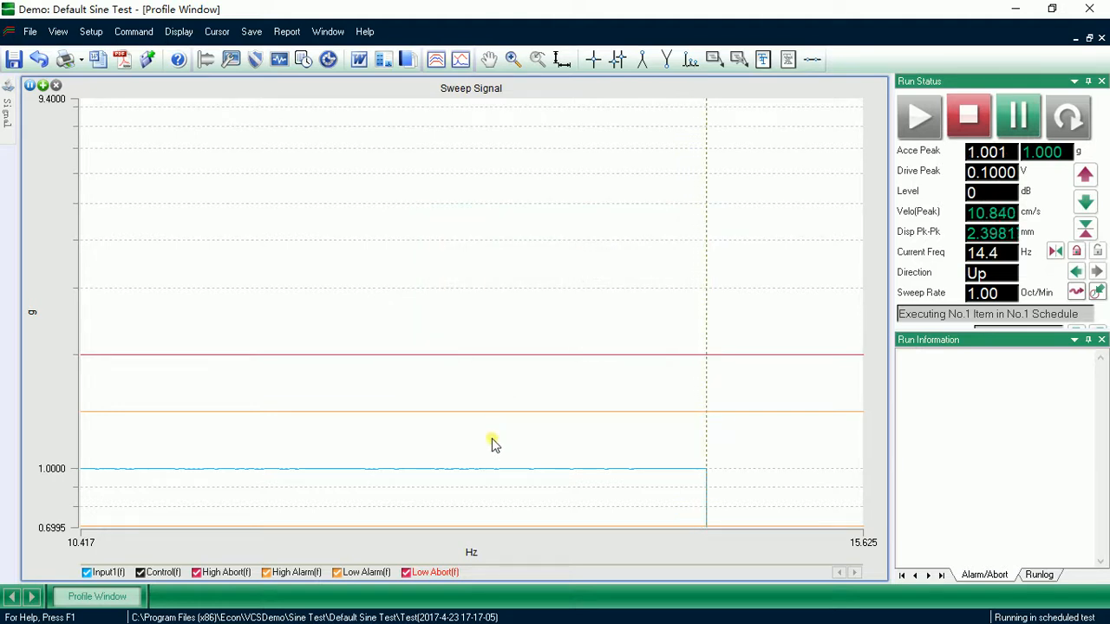
# Pan the sweep plot until the Input1(f) trace and all alarm and abort lines are in view, and stop the test.
pyautogui.click(489, 64)
pyautogui.moveTo(500, 480); pyautogui.dragTo(453, 290)
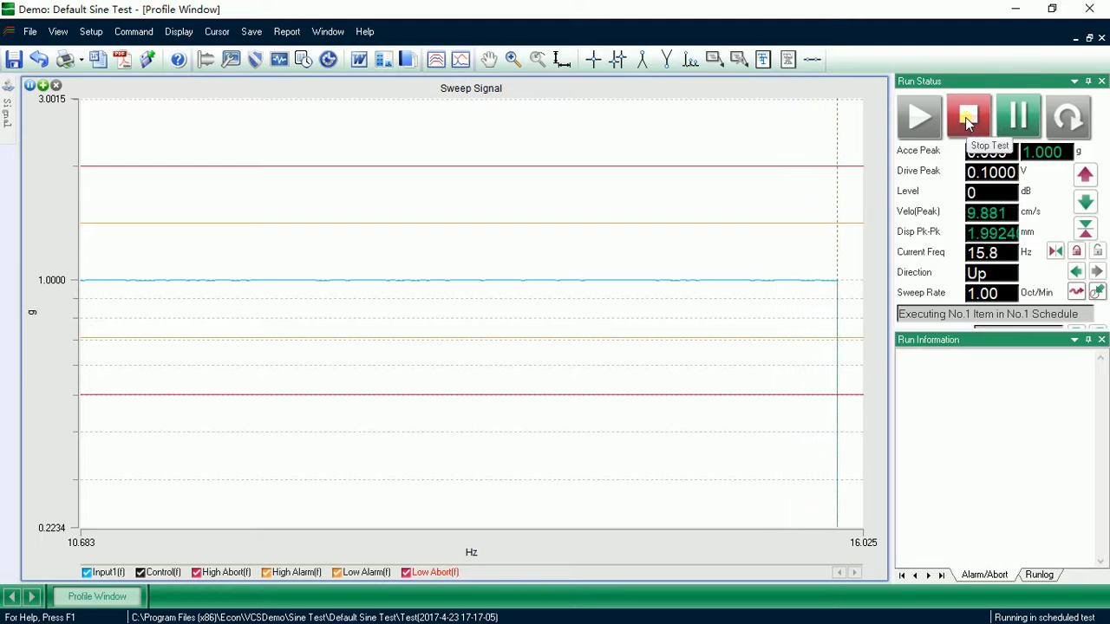
pyautogui.click(969, 120)
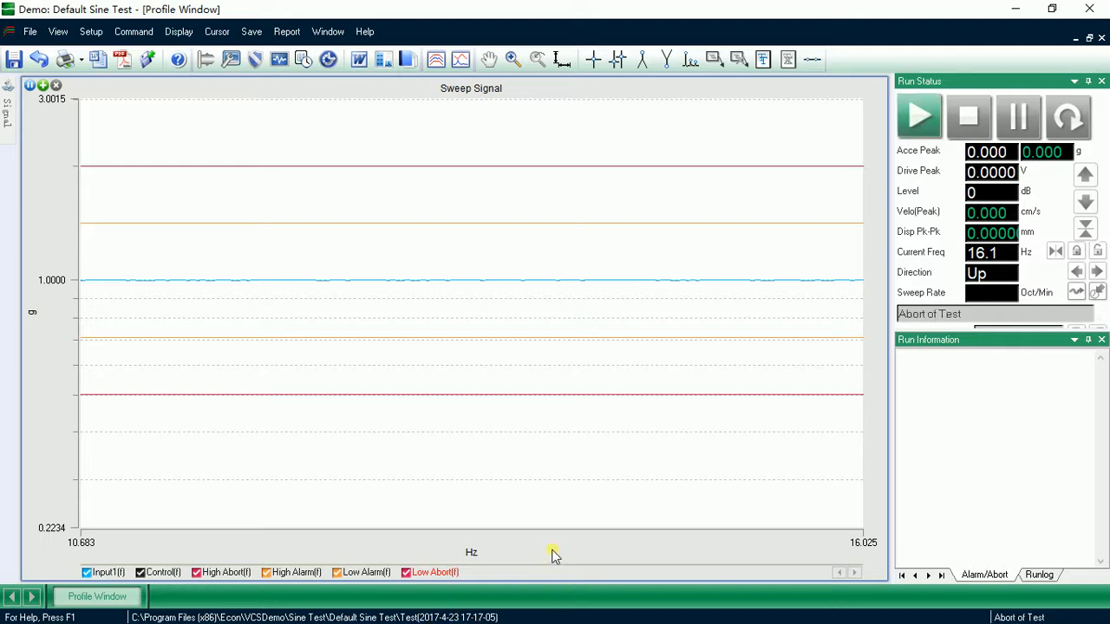
pyautogui.hotkey('ctrl', 'alt', 'e')
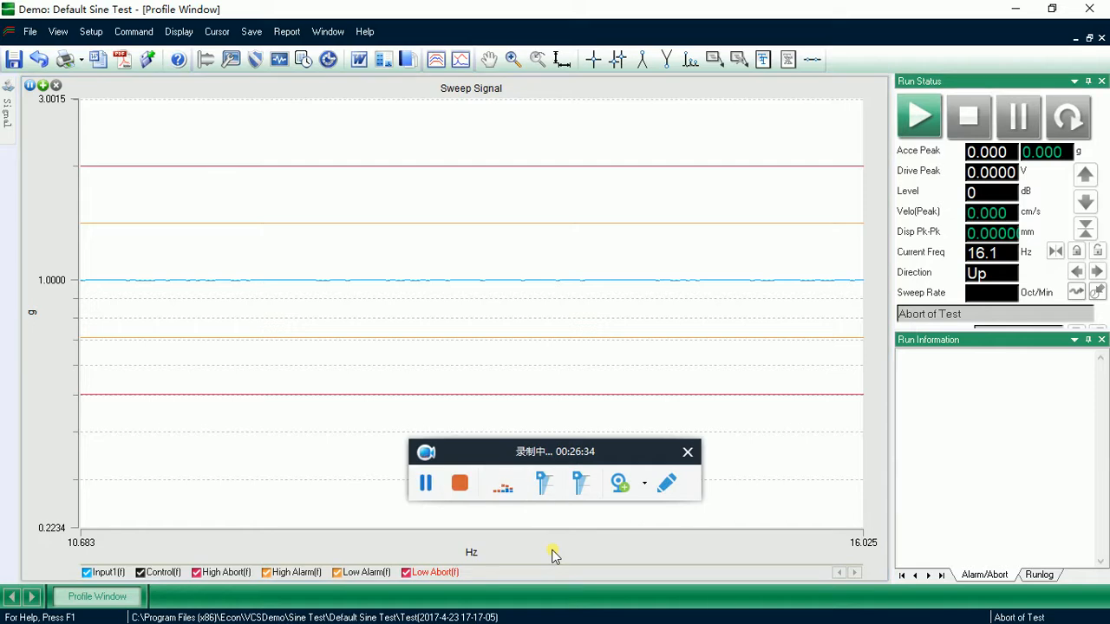